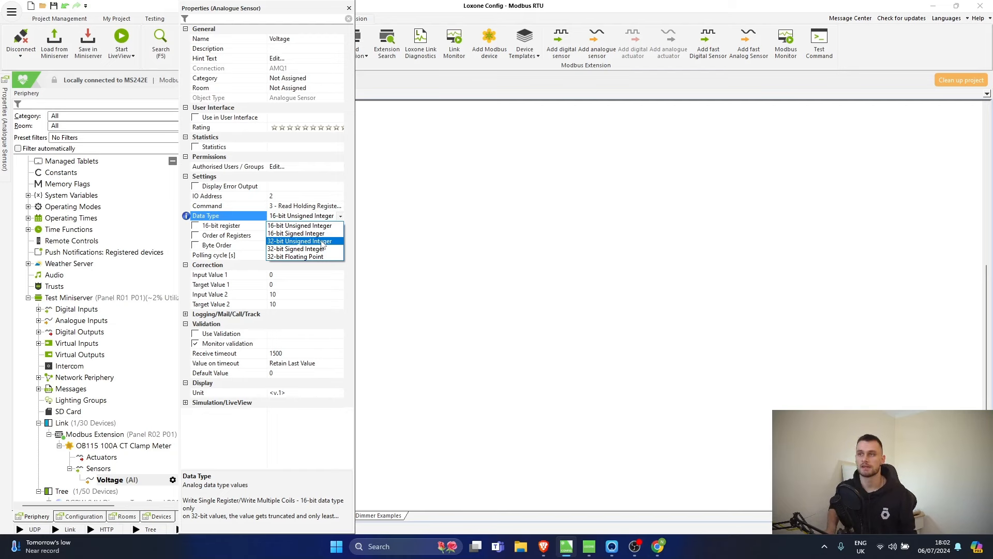
- Search Google in a new Chrome tab for "unsigned vs signed int"
{"action": "left_click", "coordinate": [321, 241]}
{"action": "left_click", "coordinate": [658, 546]}
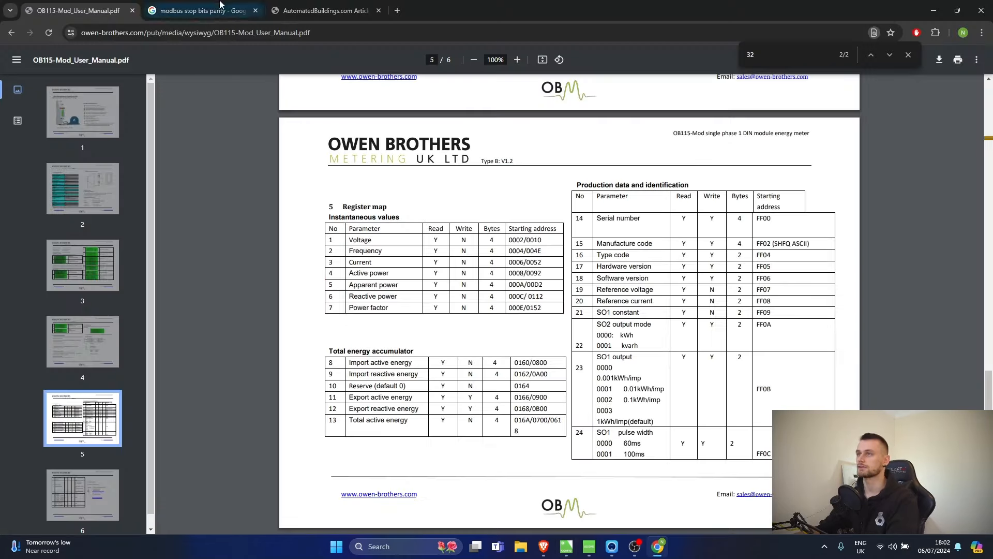
{"action": "left_click", "coordinate": [397, 10]}
{"action": "type", "text": "unsig"}
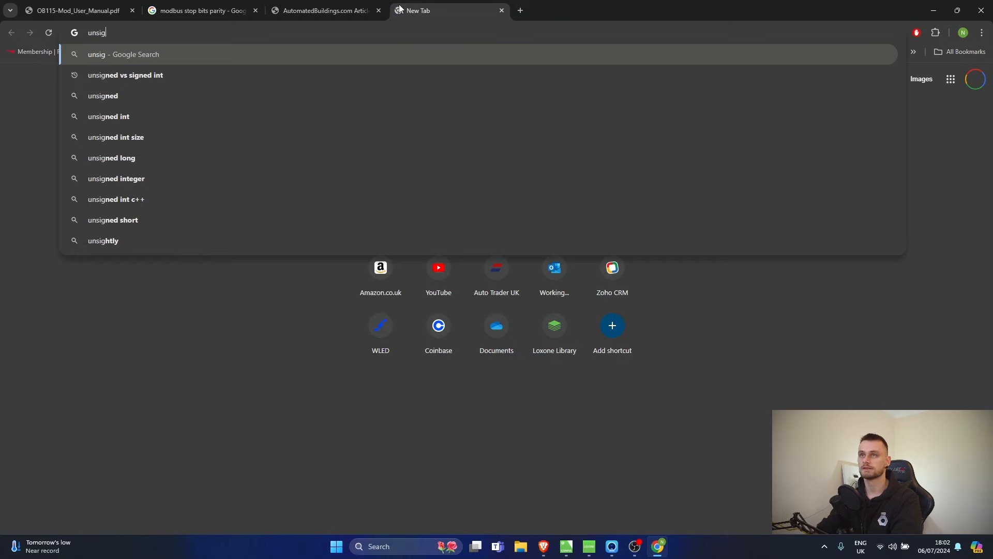
{"action": "key", "text": "Down"}
{"action": "key", "text": "Return"}
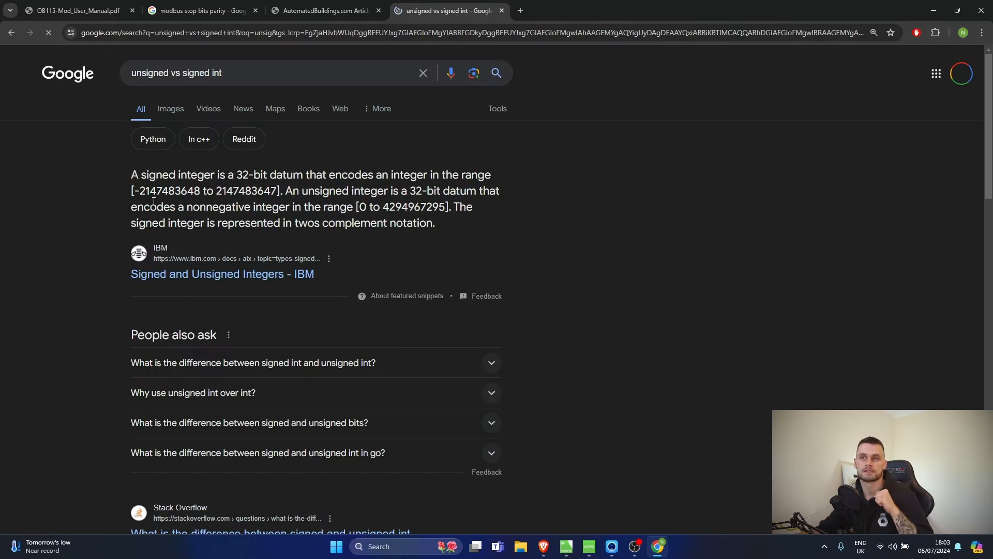
- Read the value ranges of signed and unsigned 32-bit integers in the featured answer, and return to Loxone Config
{"action": "left_click_drag", "start_coordinate": [169, 173], "coordinate": [271, 174]}
{"action": "left_click", "coordinate": [276, 188]}
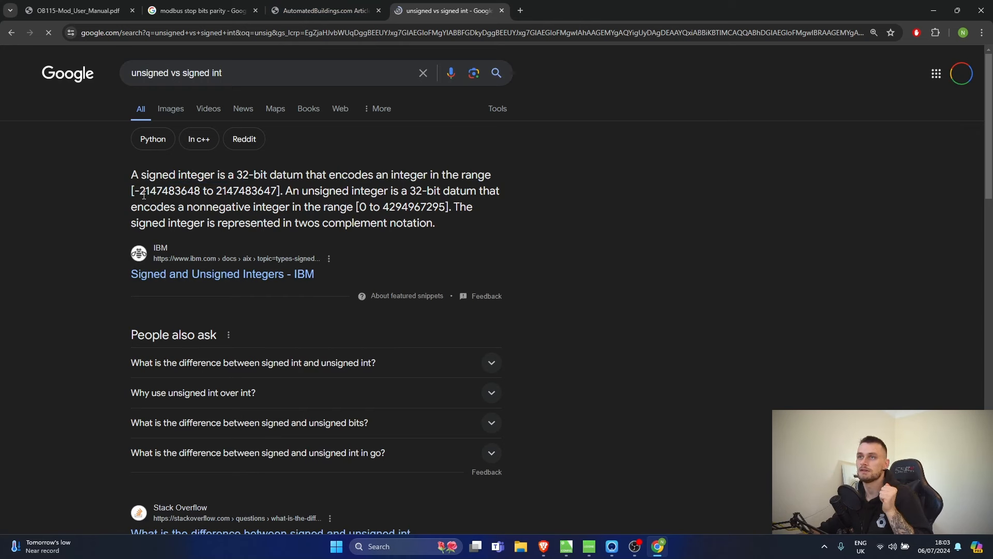
{"action": "left_click_drag", "start_coordinate": [136, 190], "coordinate": [270, 188]}
{"action": "left_click_drag", "start_coordinate": [268, 222], "coordinate": [451, 207]}
{"action": "left_click", "coordinate": [479, 231]}
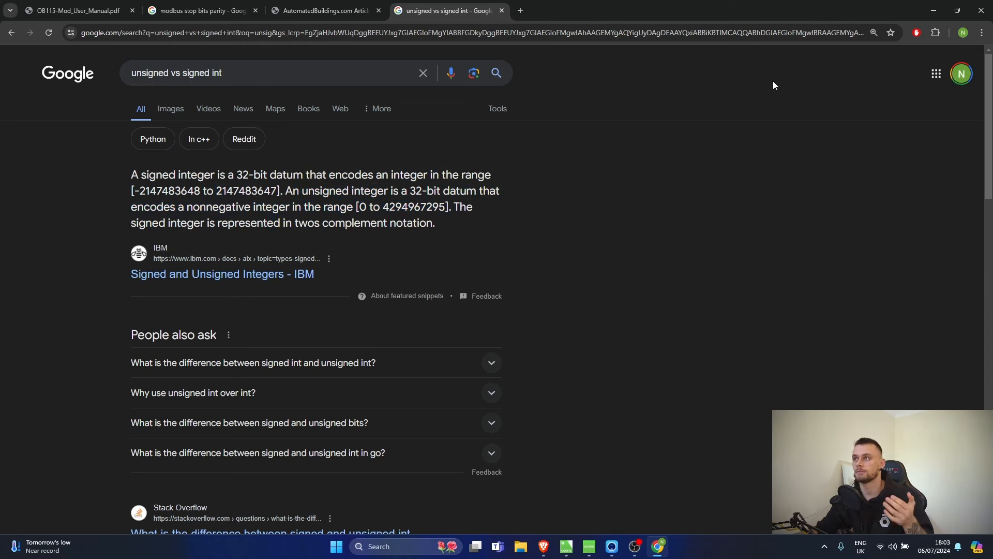
{"action": "left_click", "coordinate": [933, 10]}
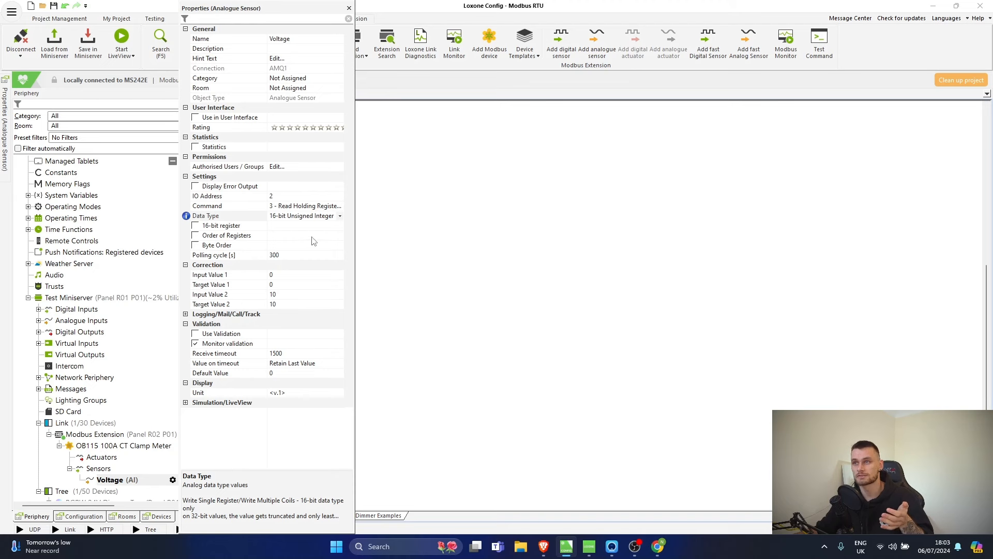
- Set the Voltage sensor's data type to 32-bit Unsigned Integer and read the full description of the 16-bit register option
{"action": "left_click", "coordinate": [338, 216]}
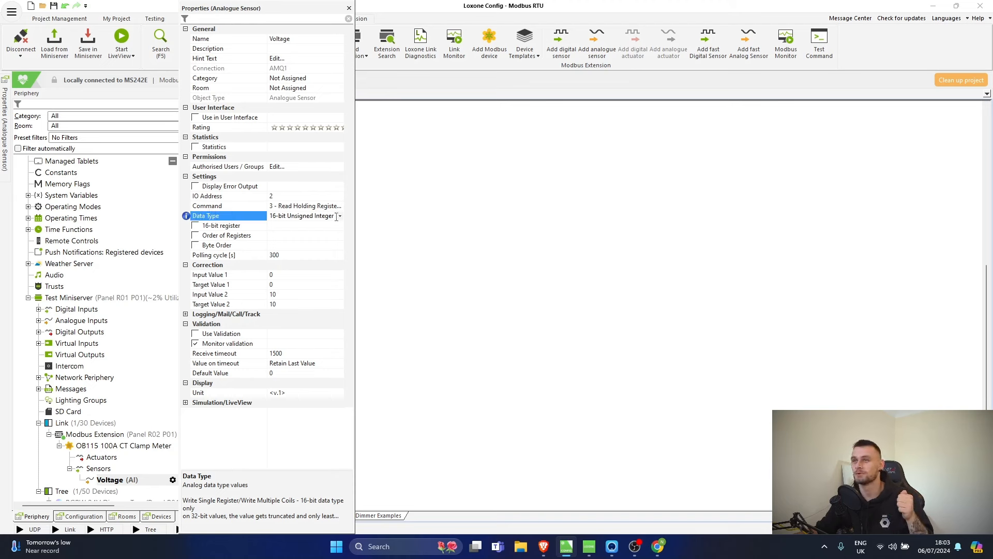
{"action": "left_click", "coordinate": [340, 216]}
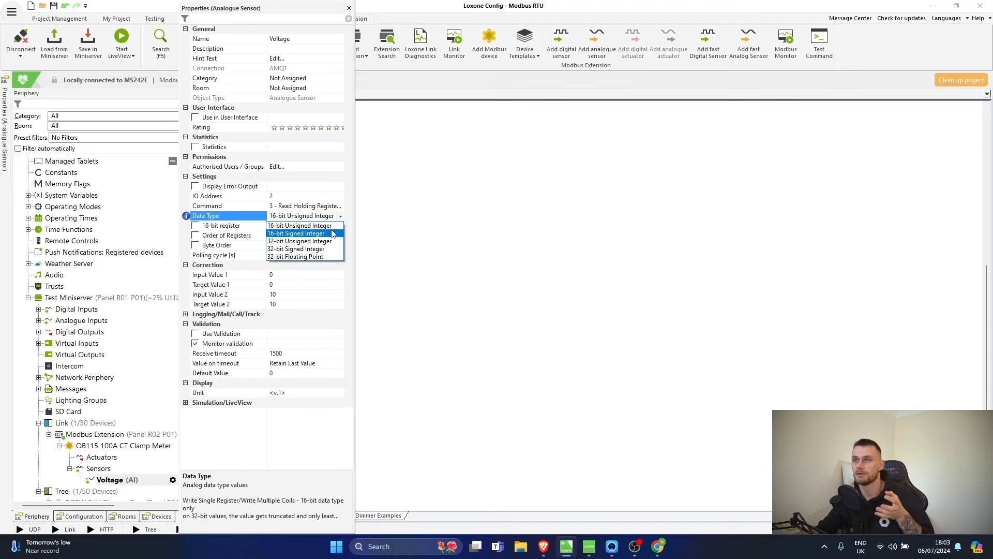
{"action": "left_click", "coordinate": [289, 241]}
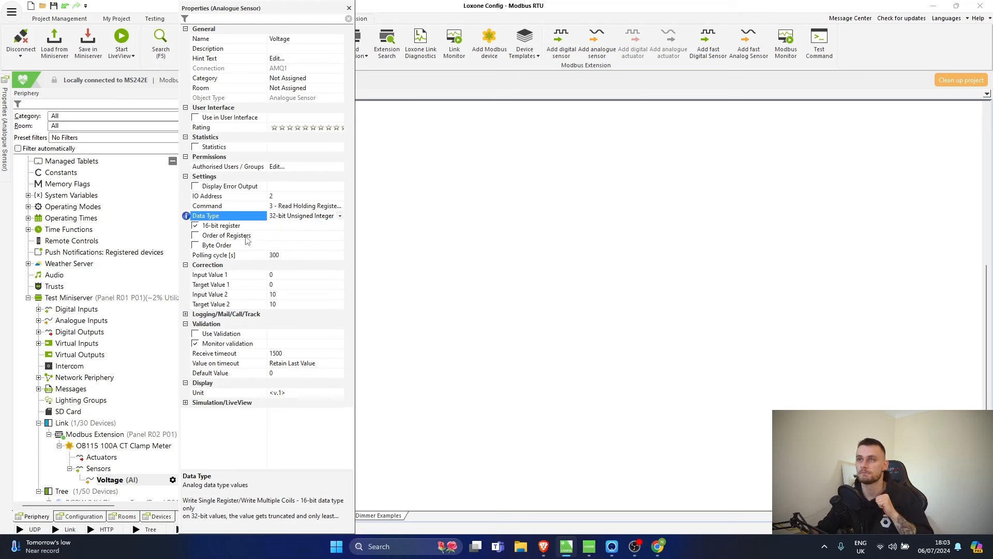
{"action": "left_click", "coordinate": [229, 227]}
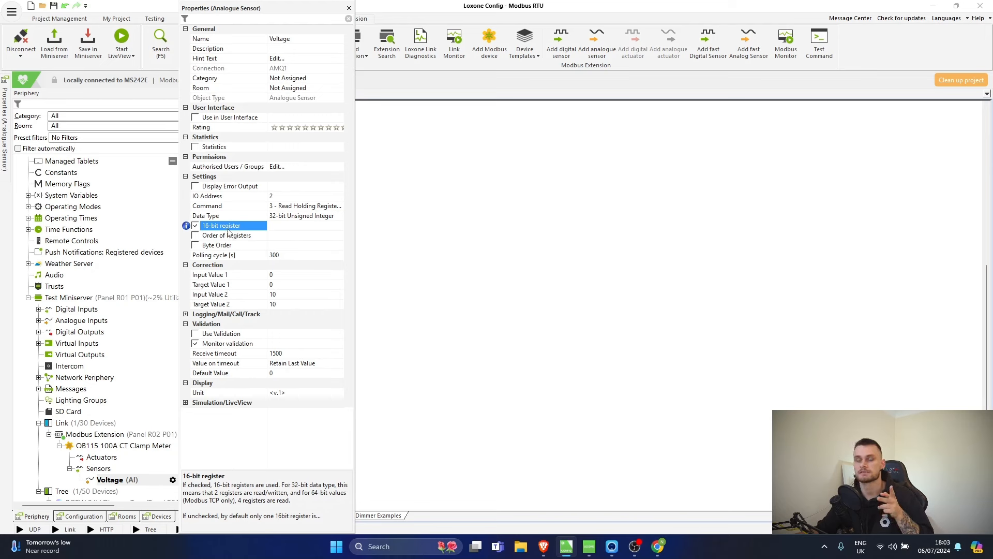
{"action": "left_click_drag", "start_coordinate": [239, 472], "coordinate": [239, 427]}
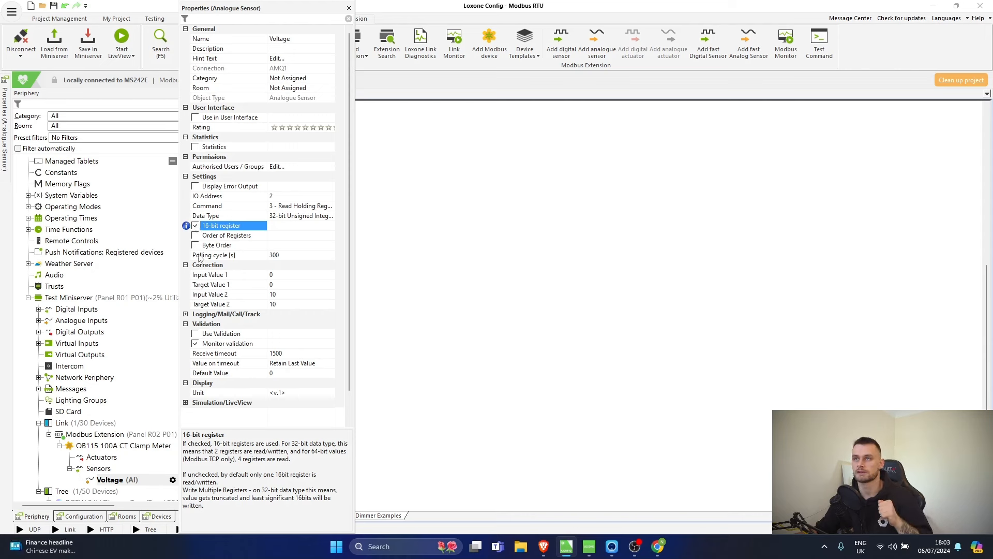
- Close the sensor's properties and save the program in the Miniserver
{"action": "left_click", "coordinate": [407, 277]}
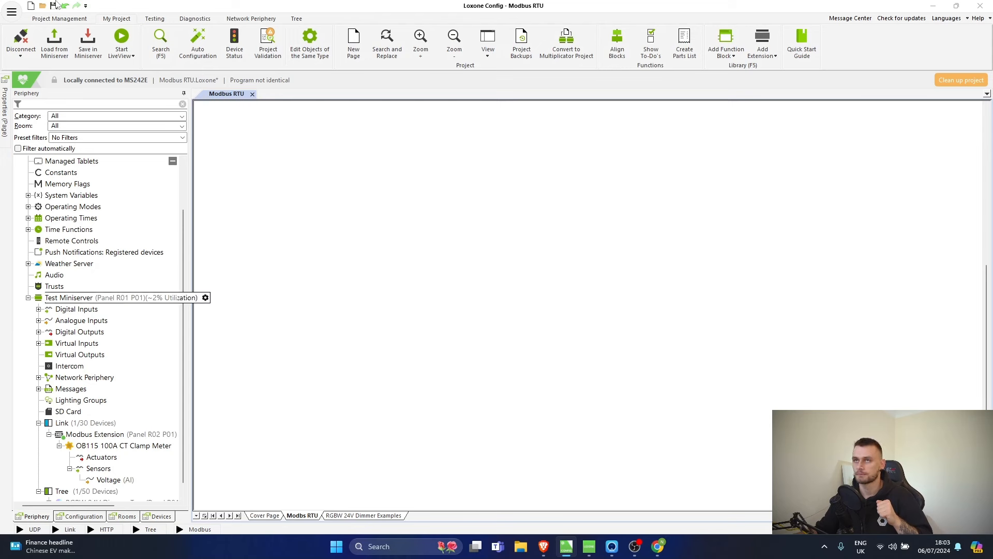
{"action": "left_click", "coordinate": [92, 44]}
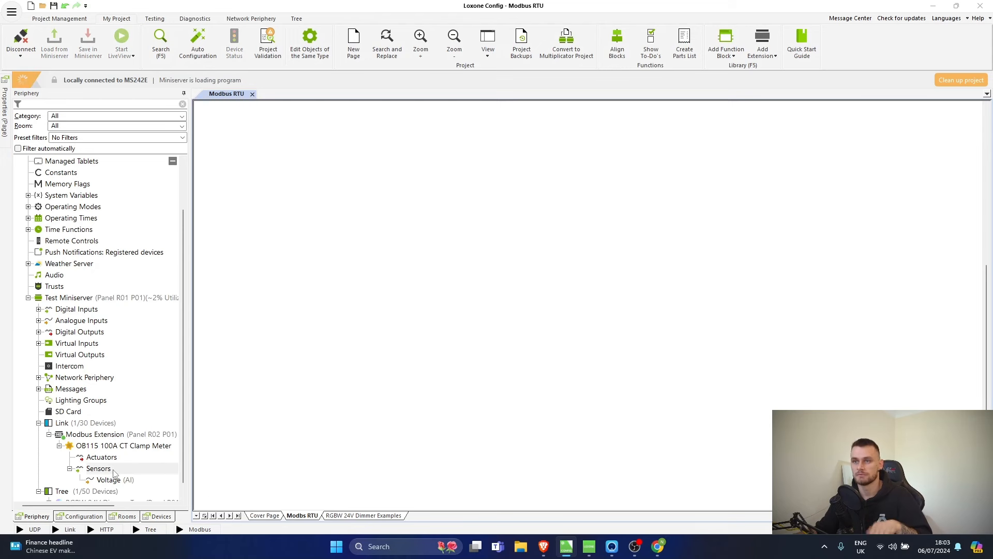
{"action": "scroll", "coordinate": [103, 467], "scroll_direction": "down", "scroll_amount": 1}
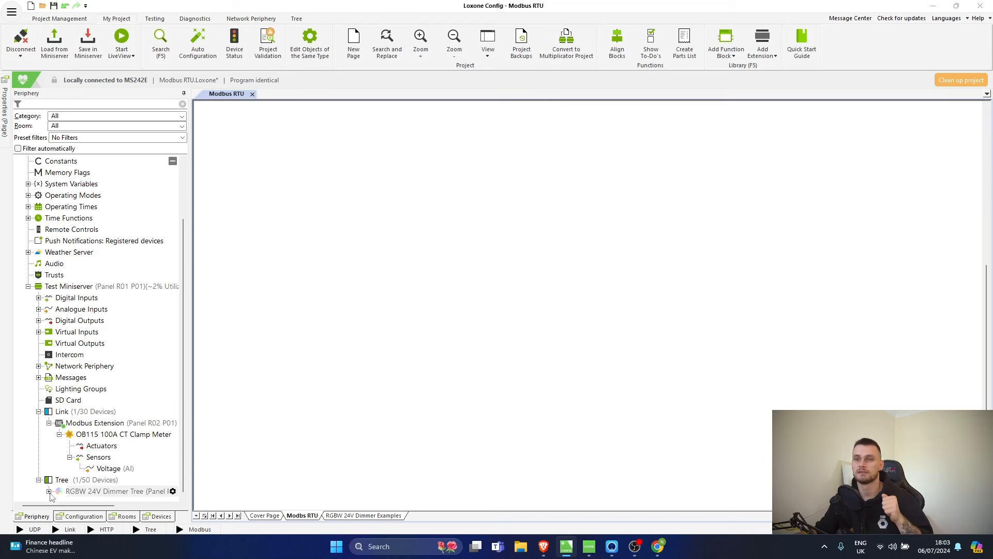
- Send a test command to the Voltage sensor and inspect the reply in the Modbus monitor
{"action": "left_click", "coordinate": [105, 468]}
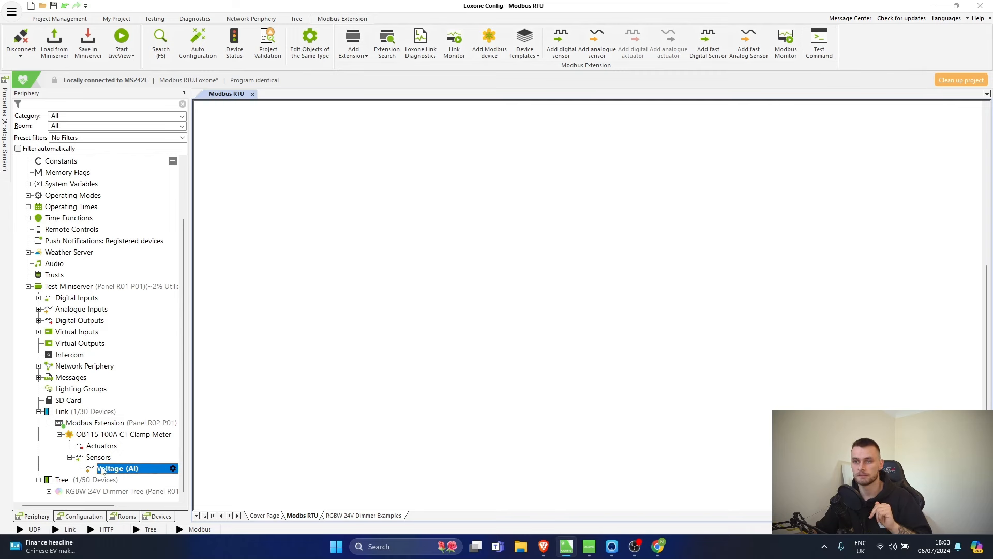
{"action": "left_click", "coordinate": [173, 468]}
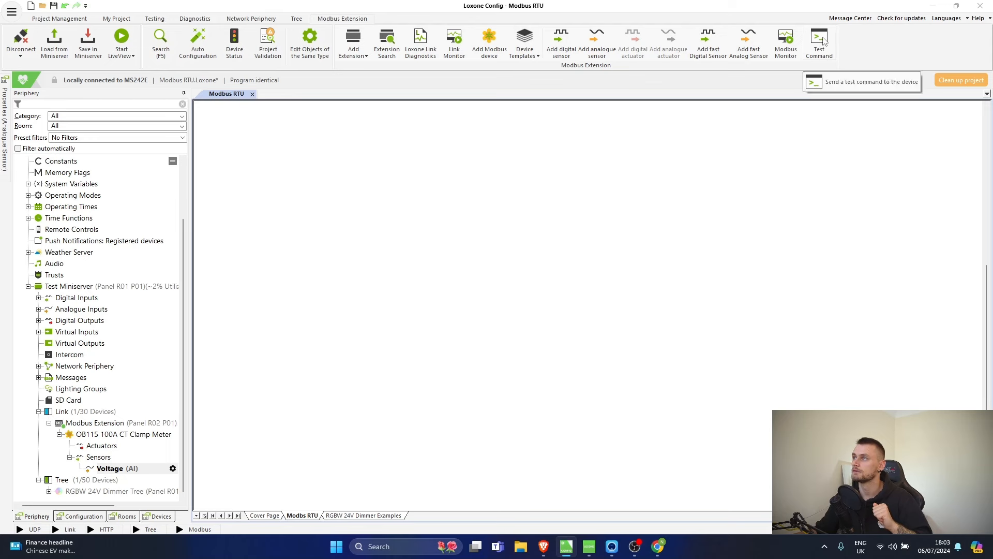
{"action": "left_click", "coordinate": [822, 49]}
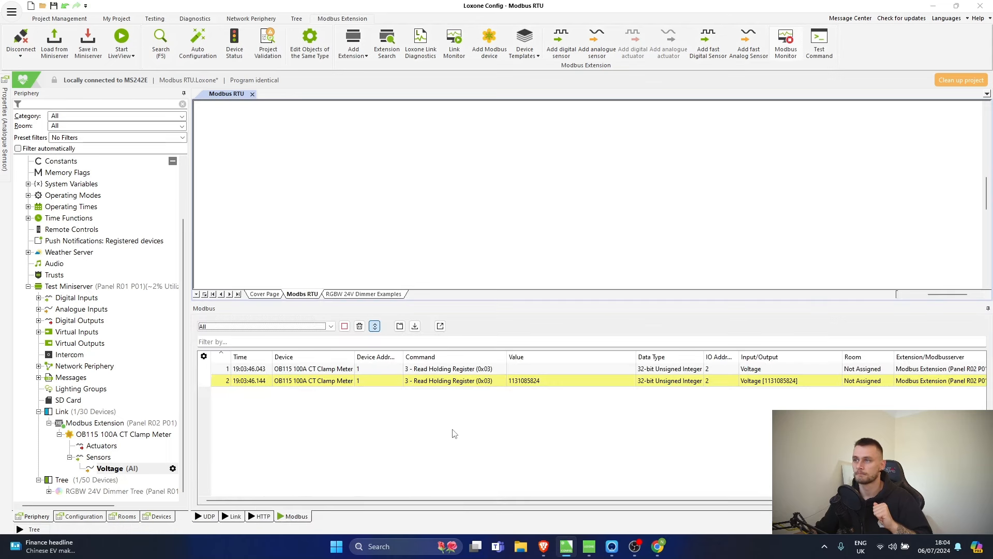
{"action": "left_click", "coordinate": [506, 379]}
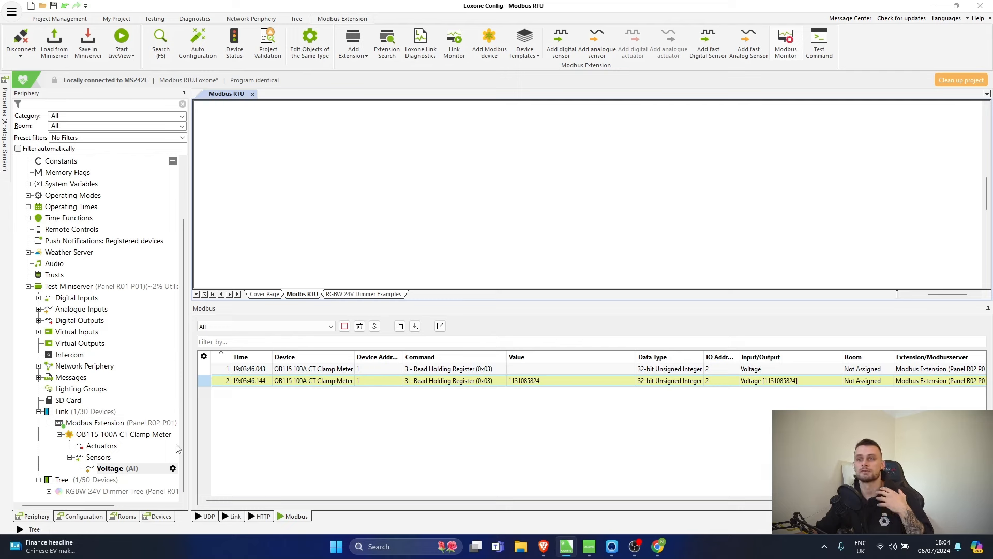
- Check the device address in the OB115 100A CT Clamp Meter's properties
{"action": "left_click", "coordinate": [109, 439]}
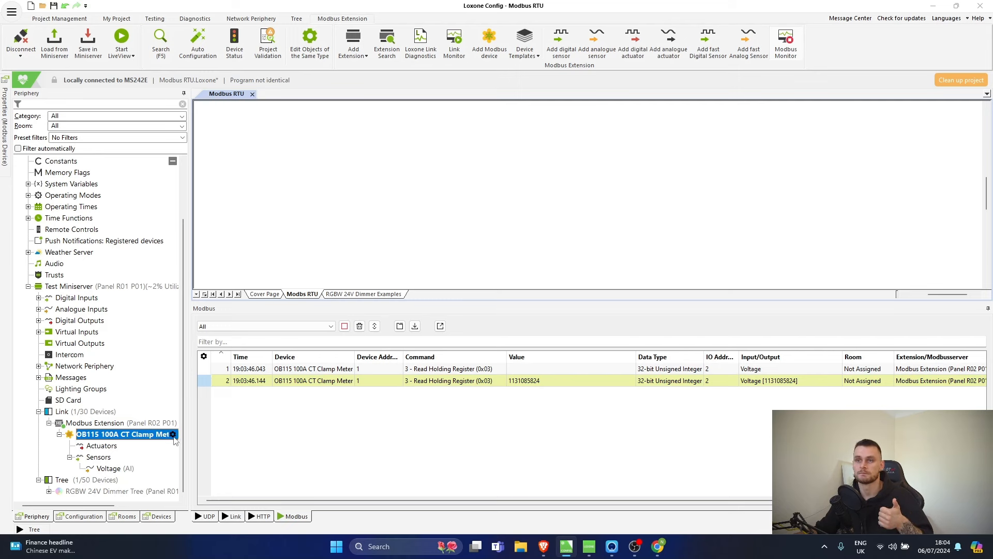
{"action": "left_click", "coordinate": [173, 434]}
{"action": "left_click", "coordinate": [285, 98]}
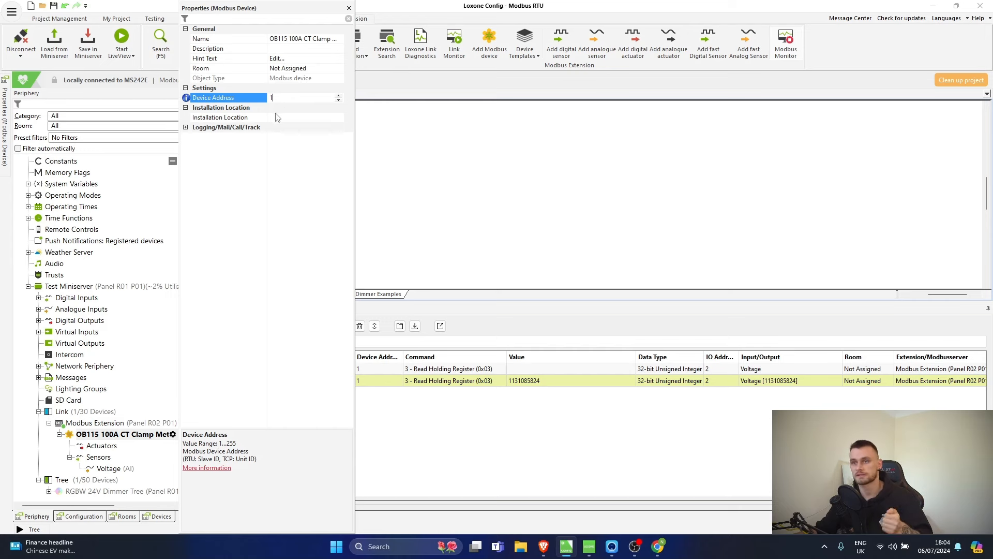
- Set the Modbus Extension's stop bits to 1 and its parity to Even
{"action": "left_click", "coordinate": [133, 423]}
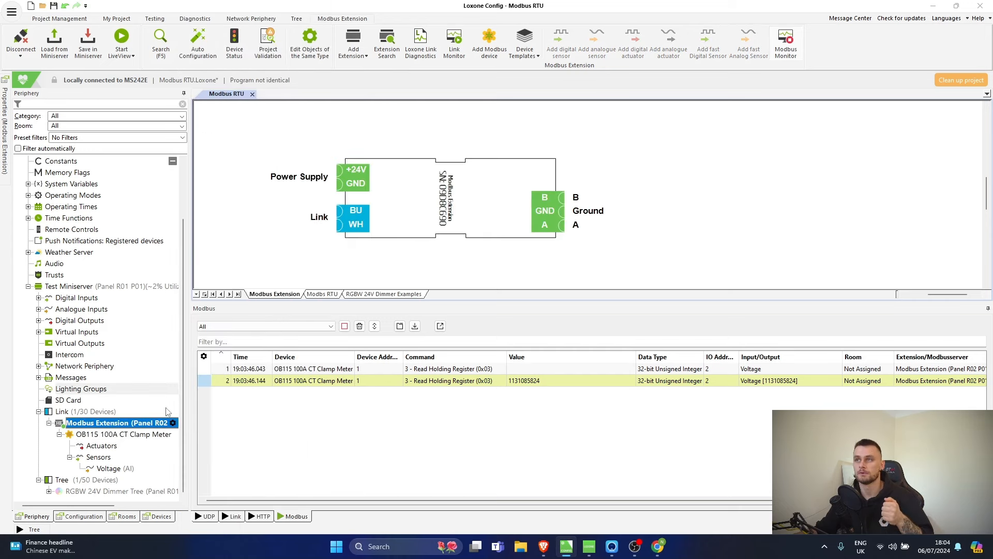
{"action": "left_click", "coordinate": [169, 425]}
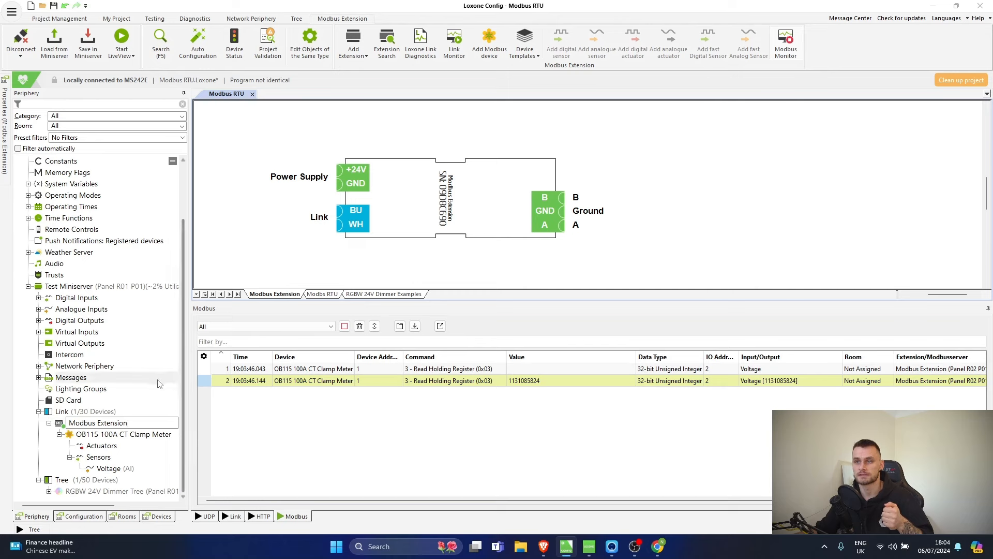
{"action": "scroll", "coordinate": [139, 397], "scroll_direction": "up", "scroll_amount": 2}
{"action": "scroll", "coordinate": [123, 420], "scroll_direction": "down", "scroll_amount": 2}
{"action": "left_click", "coordinate": [133, 423]}
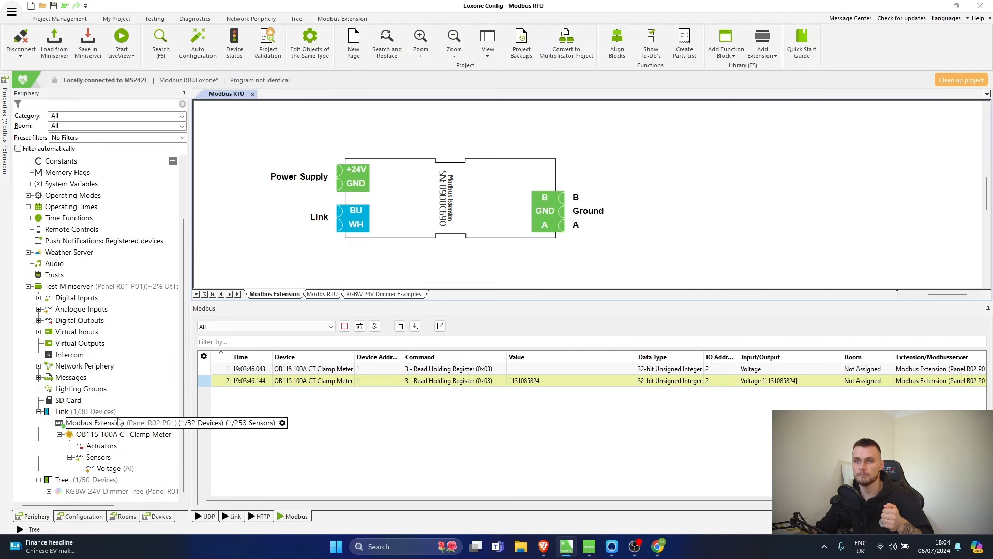
{"action": "left_click", "coordinate": [173, 422]}
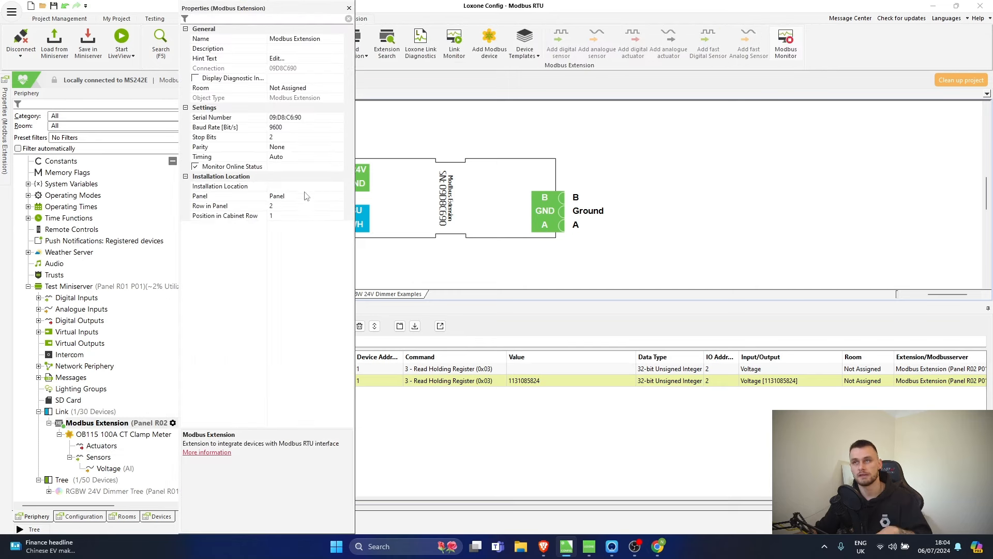
{"action": "left_click", "coordinate": [279, 137]}
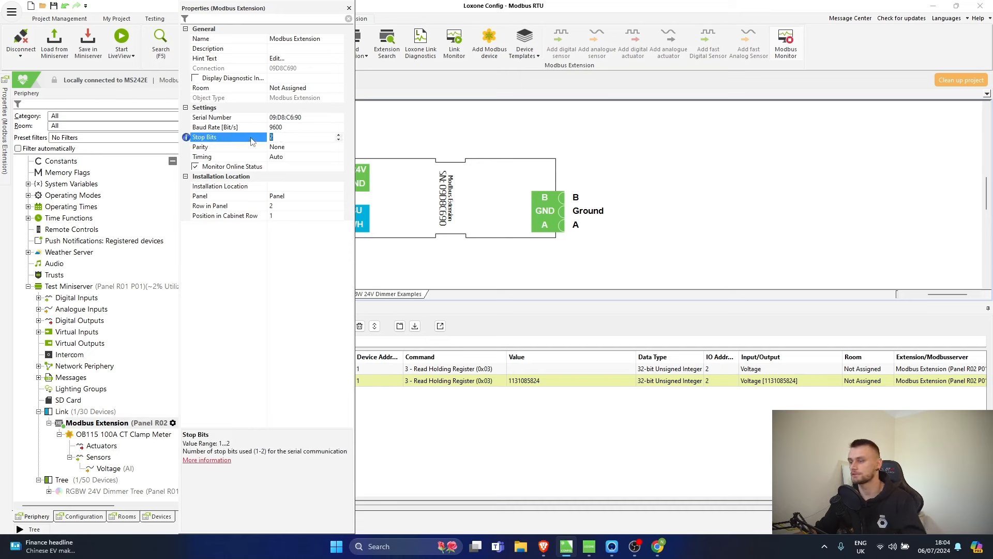
{"action": "type", "text": "1"}
{"action": "left_click", "coordinate": [302, 148]}
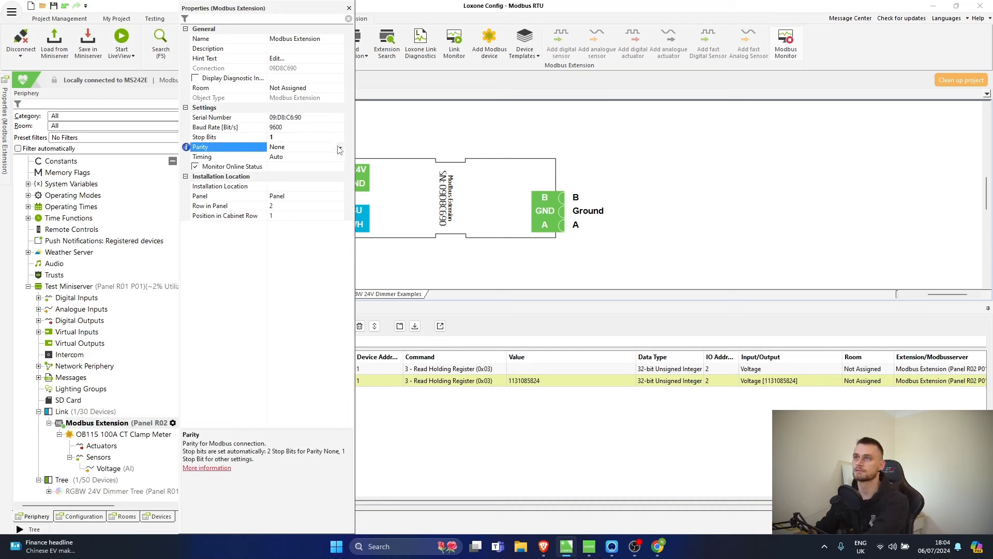
{"action": "left_click", "coordinate": [339, 147]}
{"action": "left_click", "coordinate": [305, 165]}
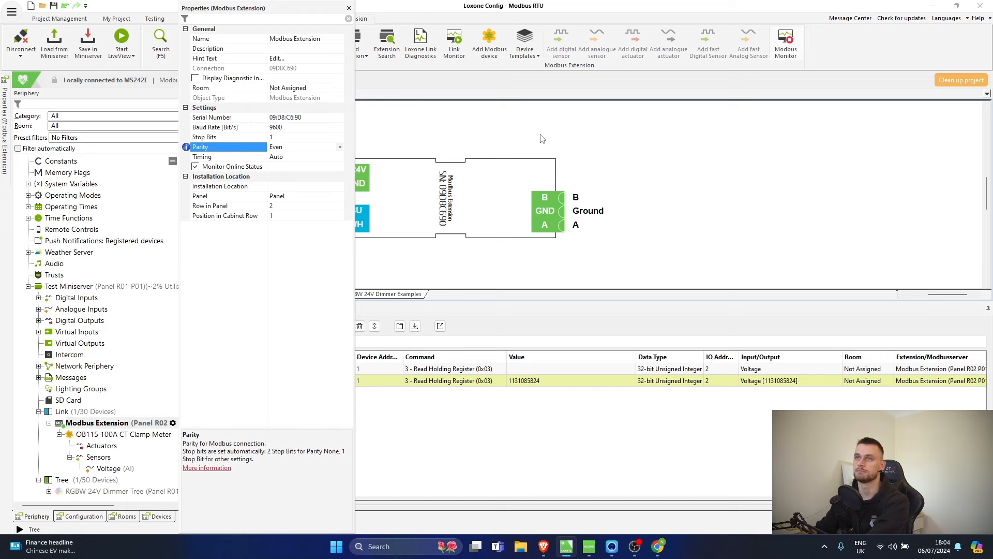
{"action": "left_click", "coordinate": [541, 139]}
- Save the changed serial settings in the Miniserver and test the Voltage sensor's communication with another test command
{"action": "left_click", "coordinate": [83, 48]}
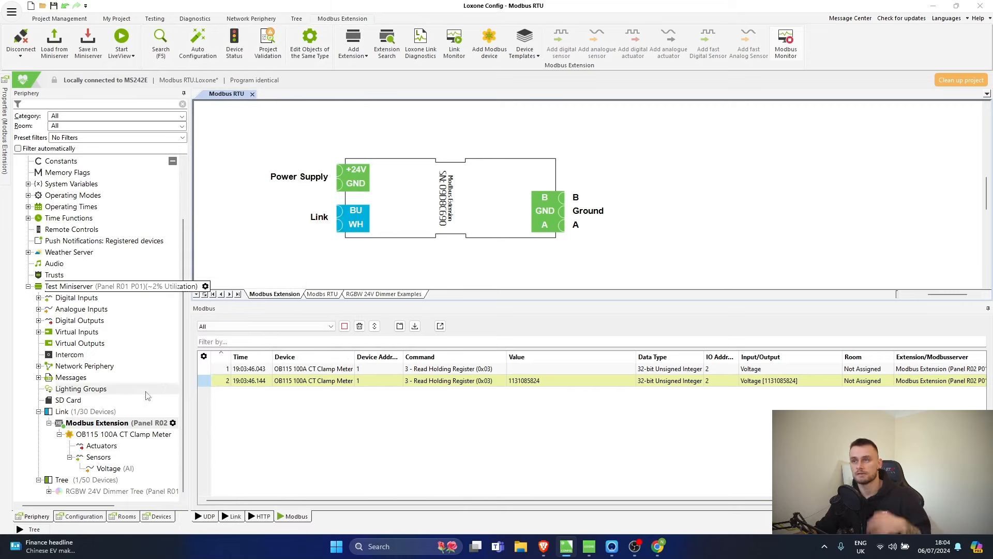
{"action": "left_click", "coordinate": [112, 468]}
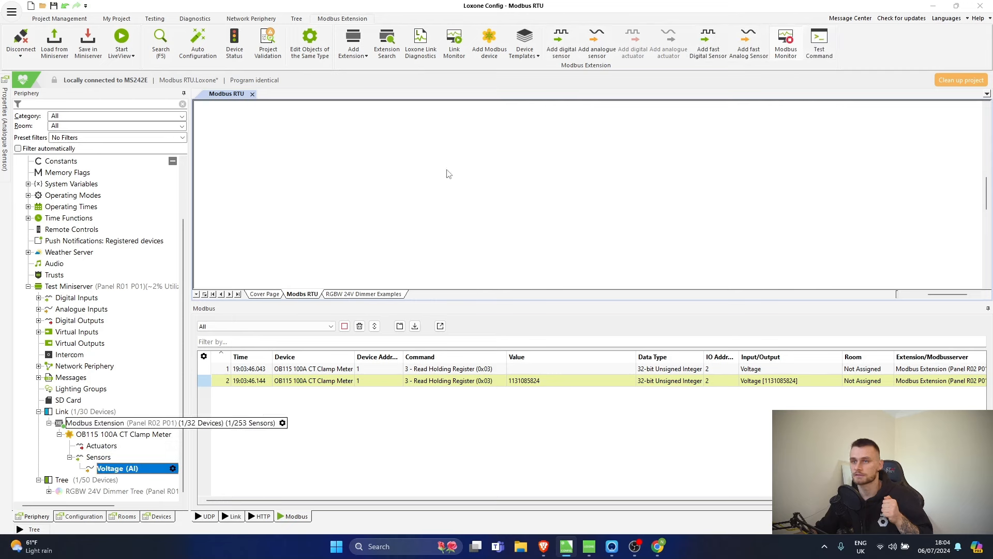
{"action": "left_click", "coordinate": [822, 50]}
{"action": "left_click", "coordinate": [515, 404]}
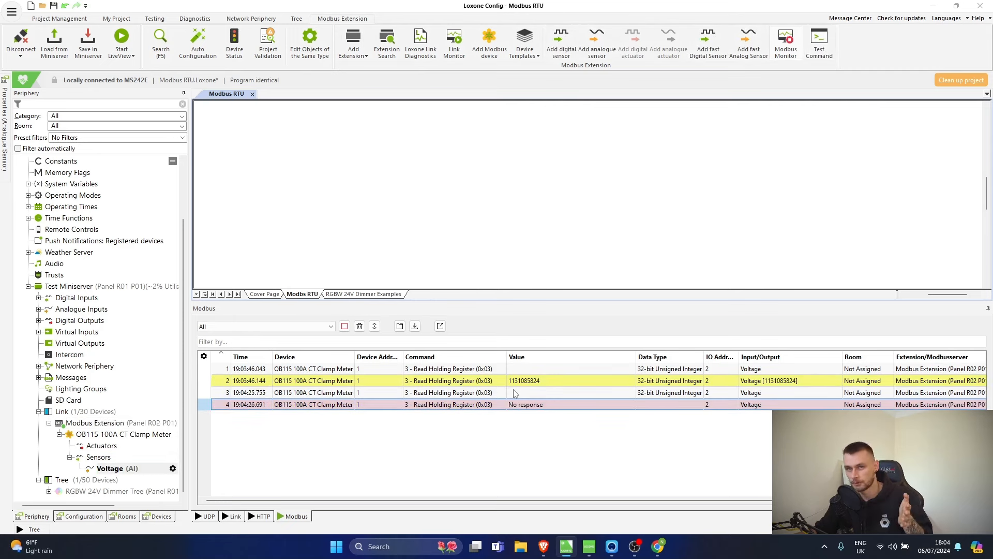
- Review the clamp meter's properties, then set the Modbus Extension's stop bits back to 2 and its parity to None
{"action": "double_click", "coordinate": [124, 434]}
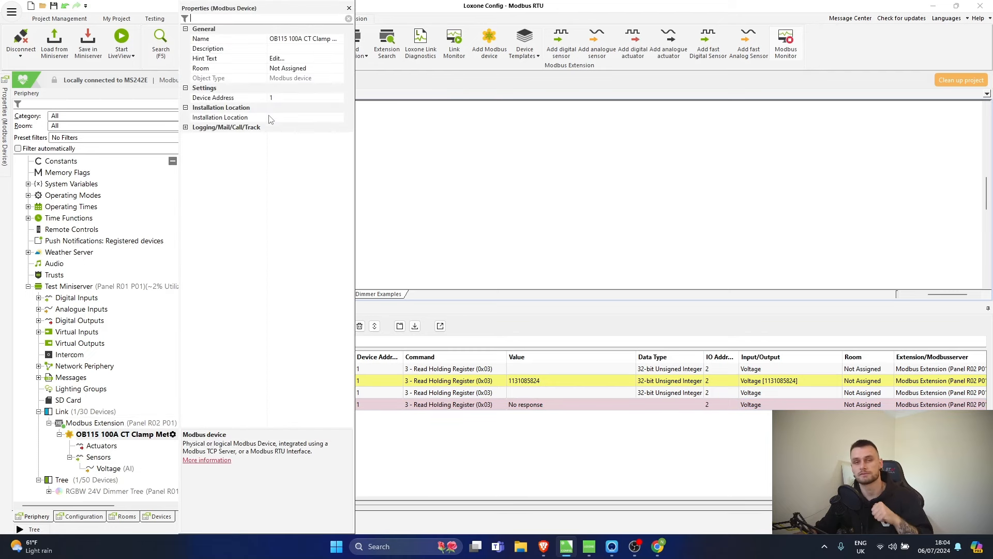
{"action": "left_click", "coordinate": [501, 244]}
{"action": "double_click", "coordinate": [174, 422]}
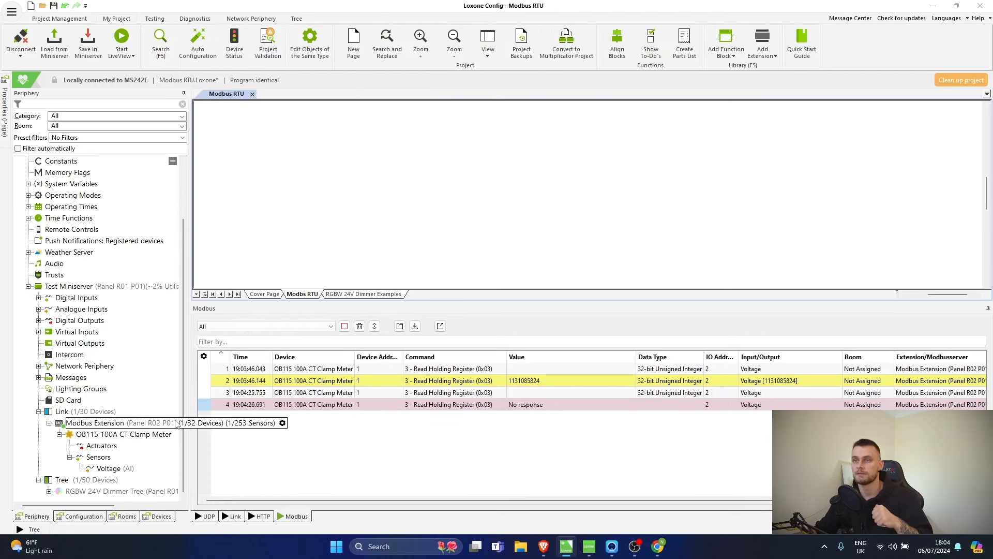
{"action": "left_click", "coordinate": [305, 137]}
{"action": "left_click", "coordinate": [339, 136]}
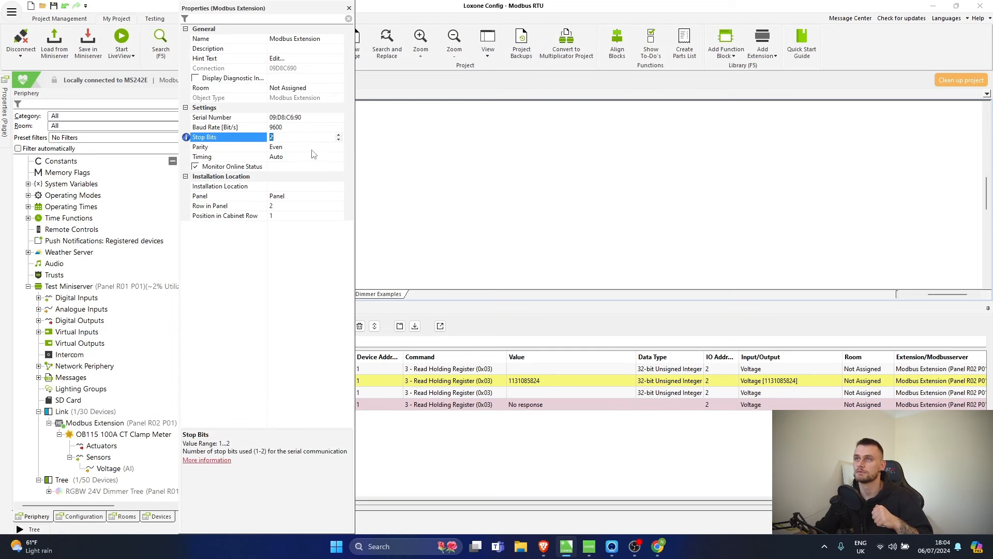
{"action": "left_click", "coordinate": [317, 147]}
{"action": "left_click", "coordinate": [341, 149]}
{"action": "left_click", "coordinate": [313, 168]}
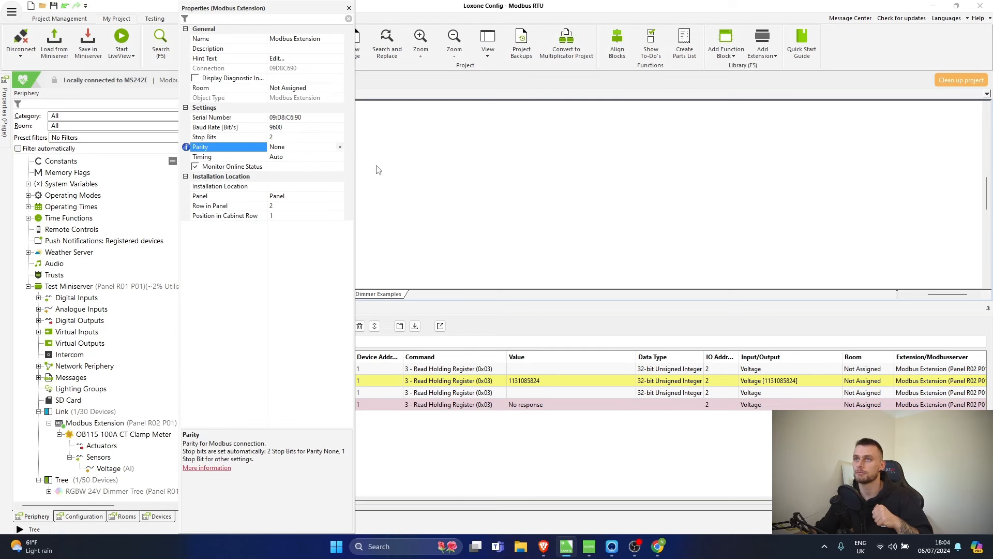
{"action": "left_click", "coordinate": [492, 163]}
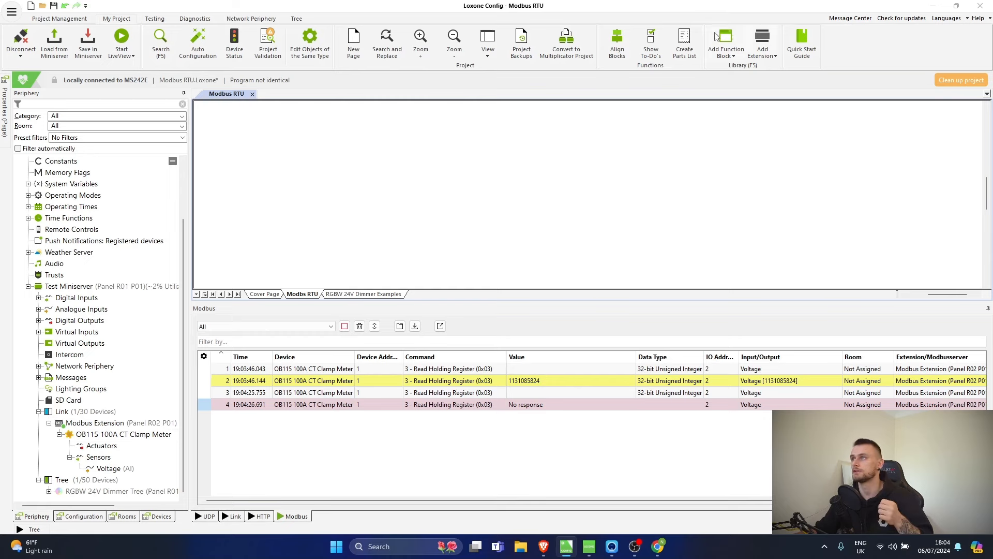
- Save the restored serial settings in the Miniserver and test the Voltage sensor's communication with a test command
{"action": "left_click", "coordinate": [89, 41]}
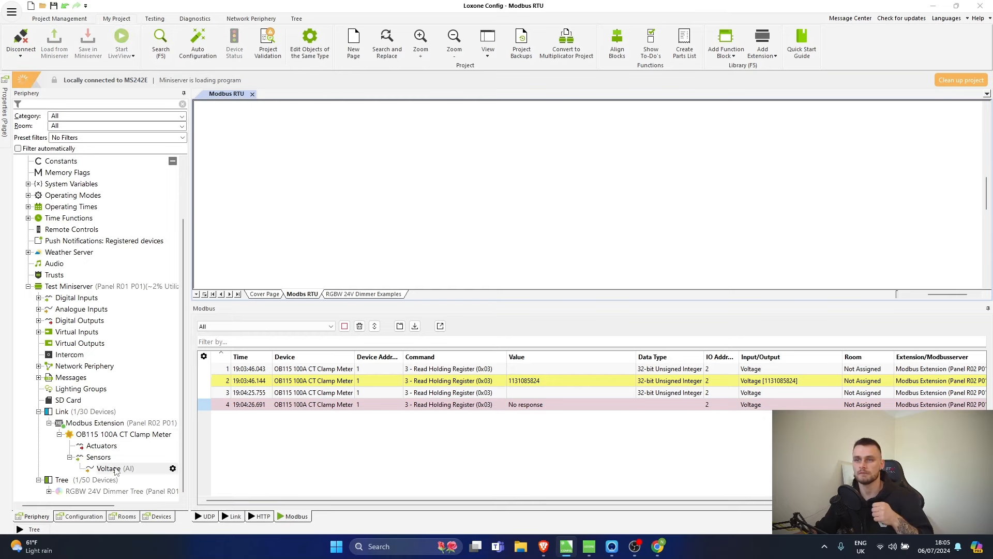
{"action": "left_click", "coordinate": [111, 468]}
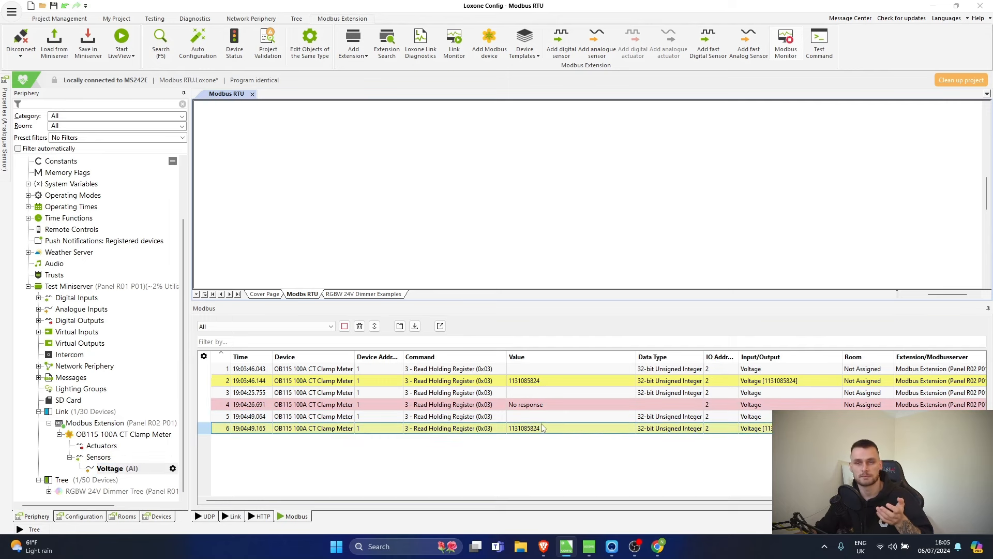
{"action": "left_click", "coordinate": [147, 435]}
{"action": "left_click", "coordinate": [173, 434]}
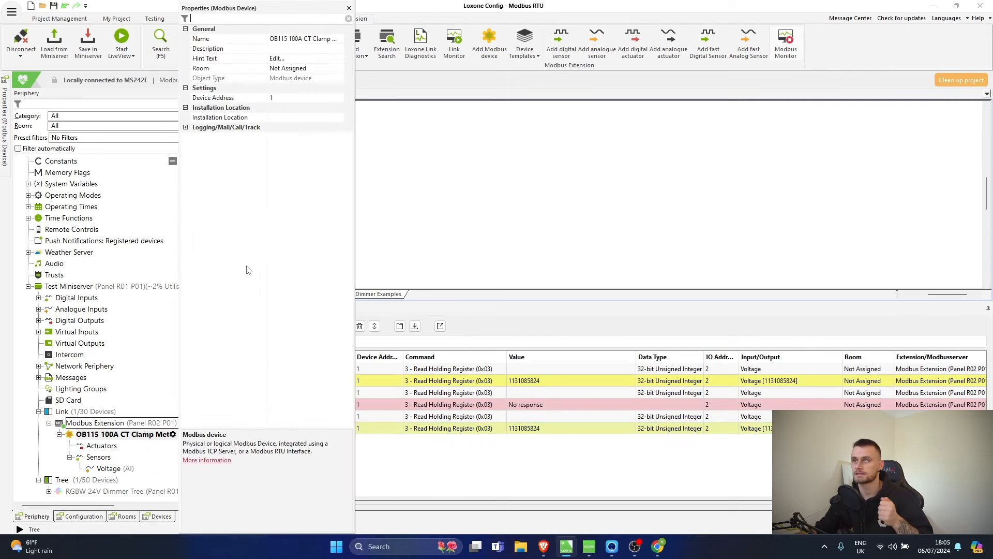
{"action": "left_click", "coordinate": [293, 98]}
{"action": "type", "text": "2"}
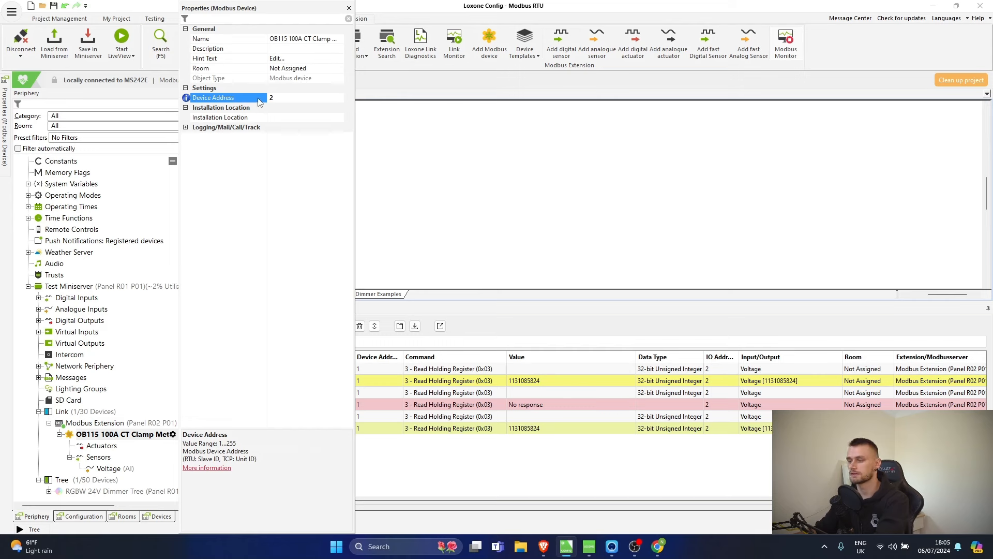
{"action": "left_click", "coordinate": [477, 263]}
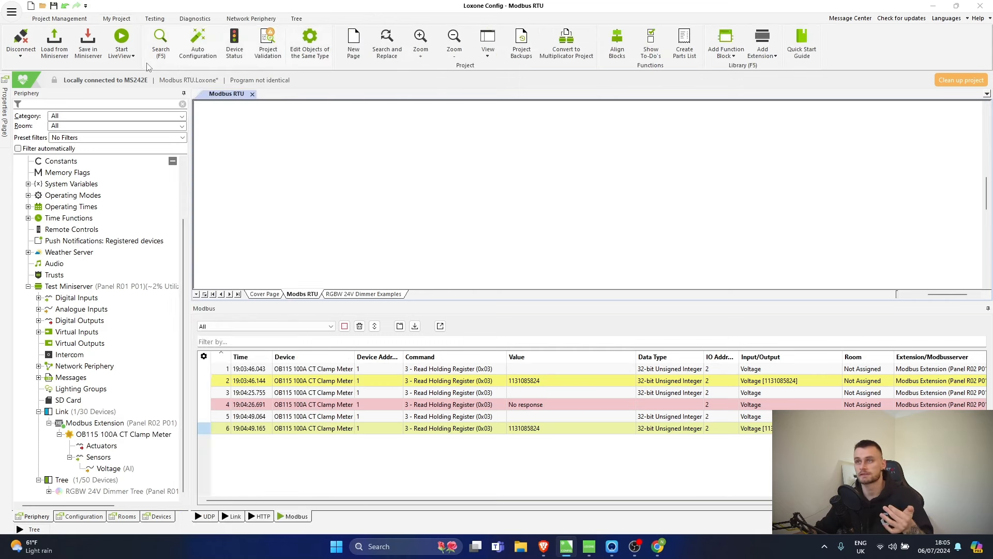
- Save the address change in the Miniserver and test the Voltage sensor at device address 2
{"action": "left_click", "coordinate": [94, 435]}
{"action": "left_click", "coordinate": [103, 468]}
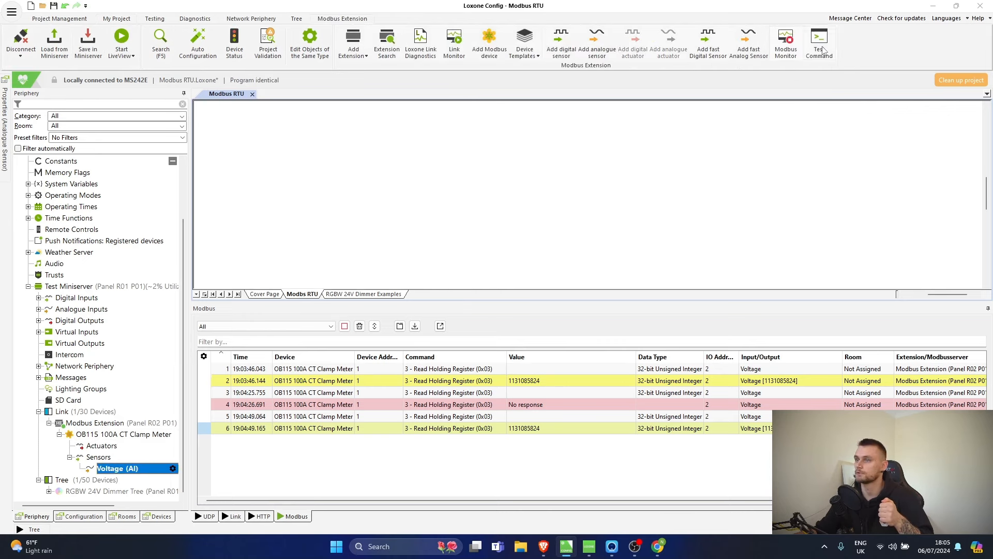
{"action": "left_click", "coordinate": [524, 451]}
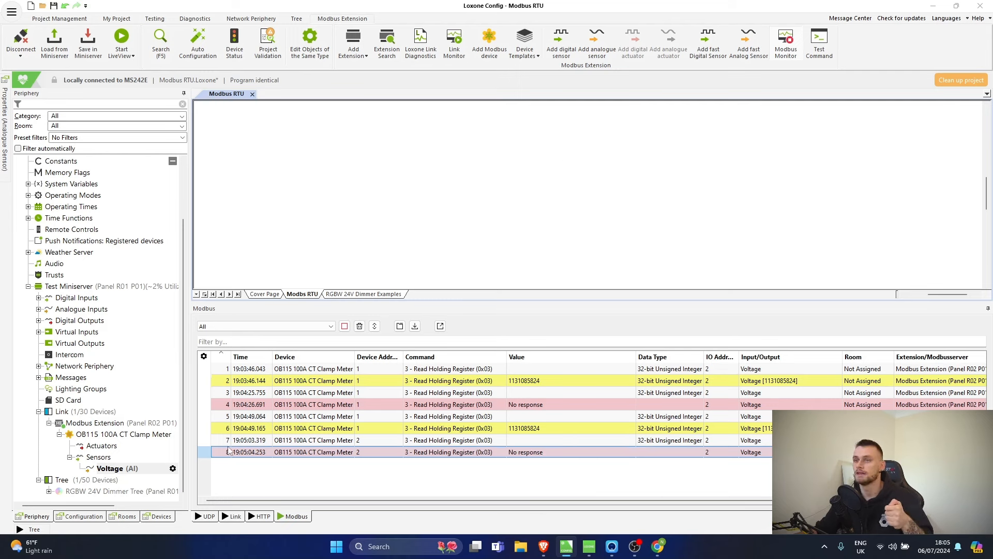
- Review the Modbus Extension's properties, then set the clamp meter's device address back to 1 and save it in the Miniserver
{"action": "double_click", "coordinate": [124, 434]}
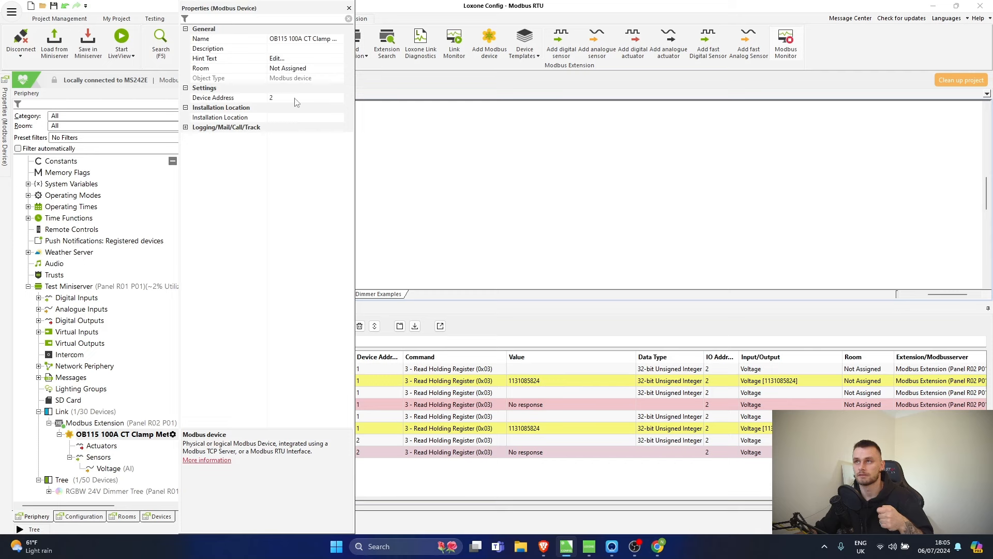
{"action": "left_click", "coordinate": [167, 423]}
{"action": "double_click", "coordinate": [176, 425]}
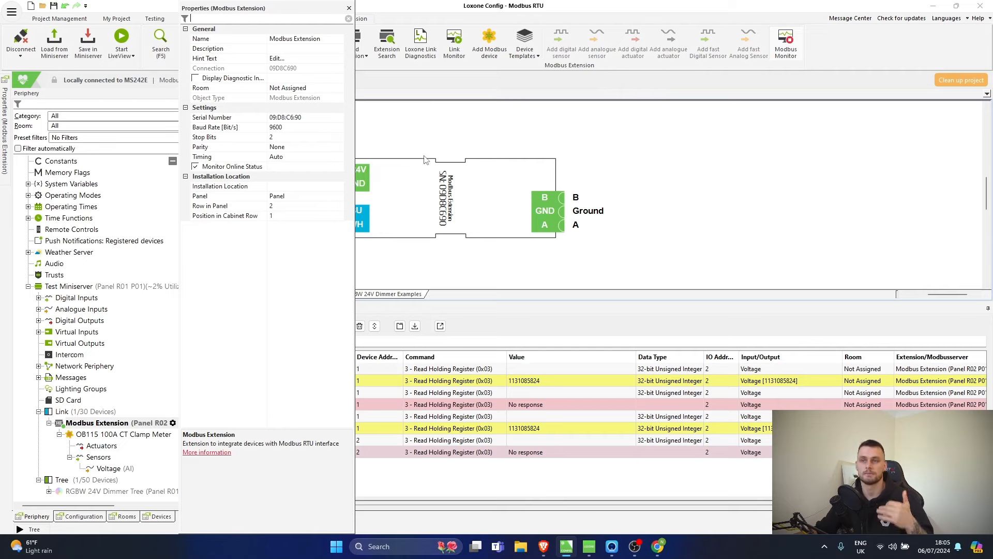
{"action": "double_click", "coordinate": [123, 434]}
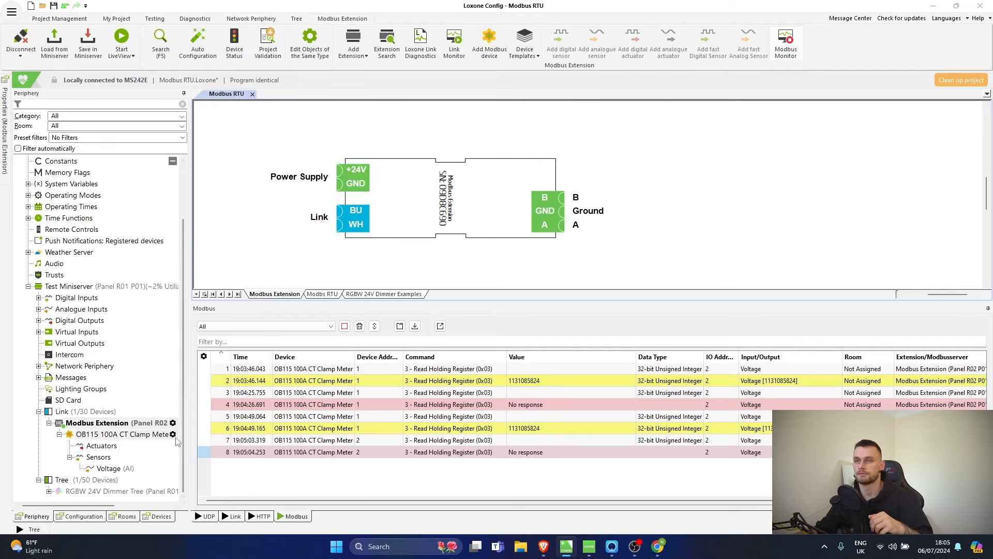
{"action": "left_click", "coordinate": [306, 99]}
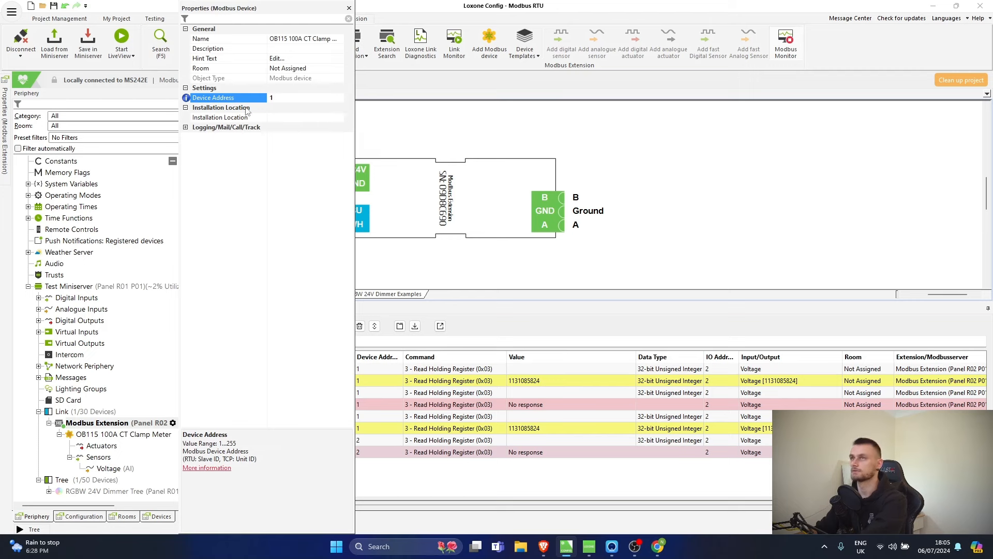
{"action": "type", "text": "1"}
{"action": "key", "text": "Return"}
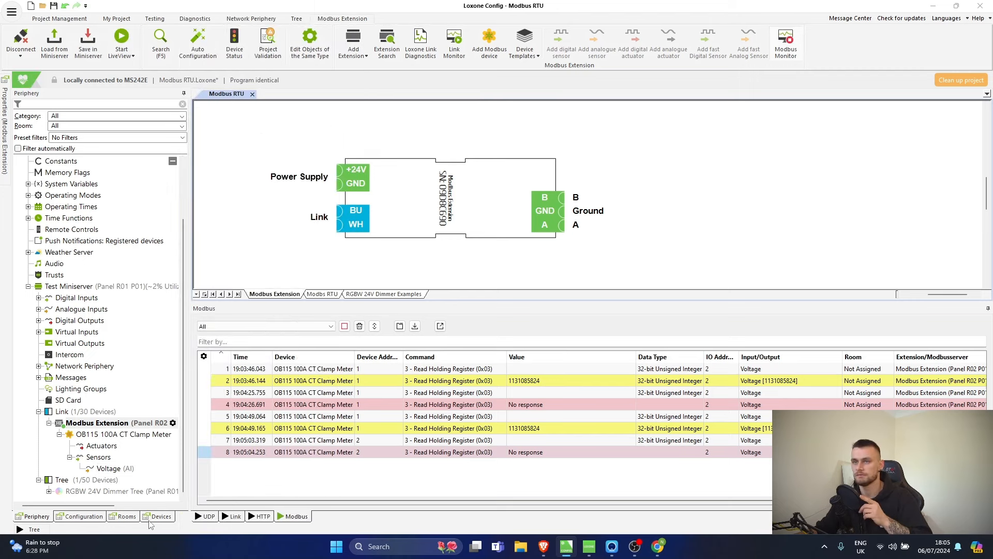
- Test the Voltage sensor at device address 1 with two test commands and compare the returned values in the Modbus monitor
{"action": "left_click", "coordinate": [116, 469]}
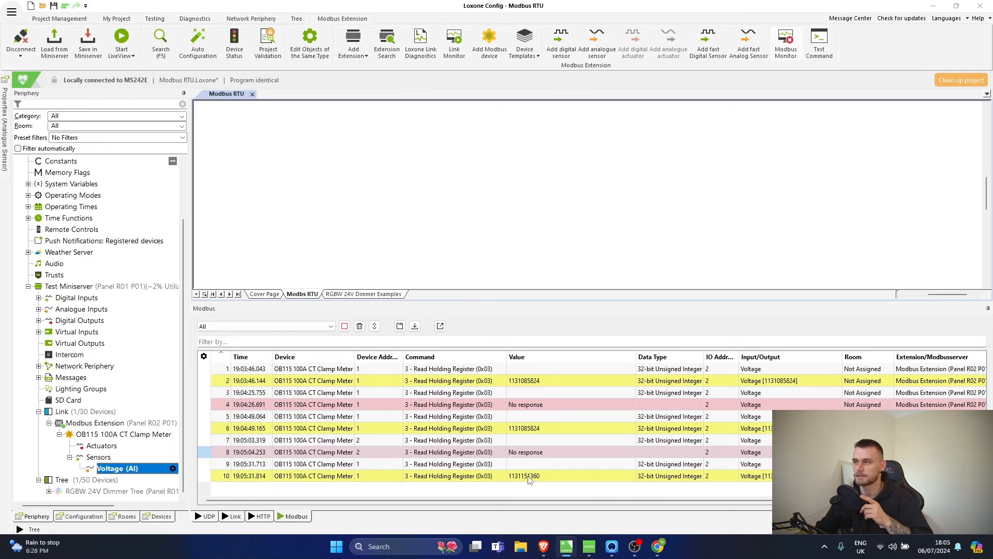
{"action": "left_click", "coordinate": [529, 480]}
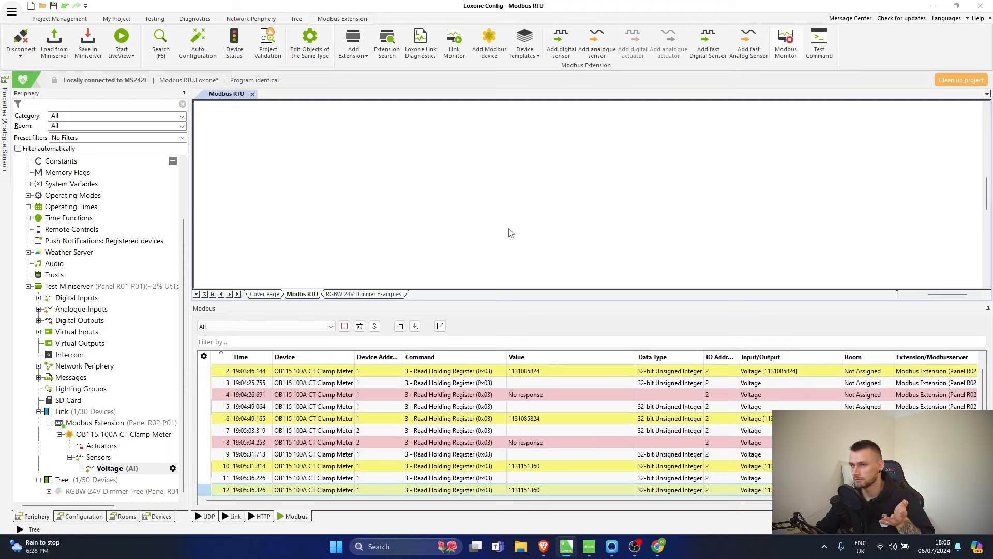
{"action": "left_click", "coordinate": [536, 469]}
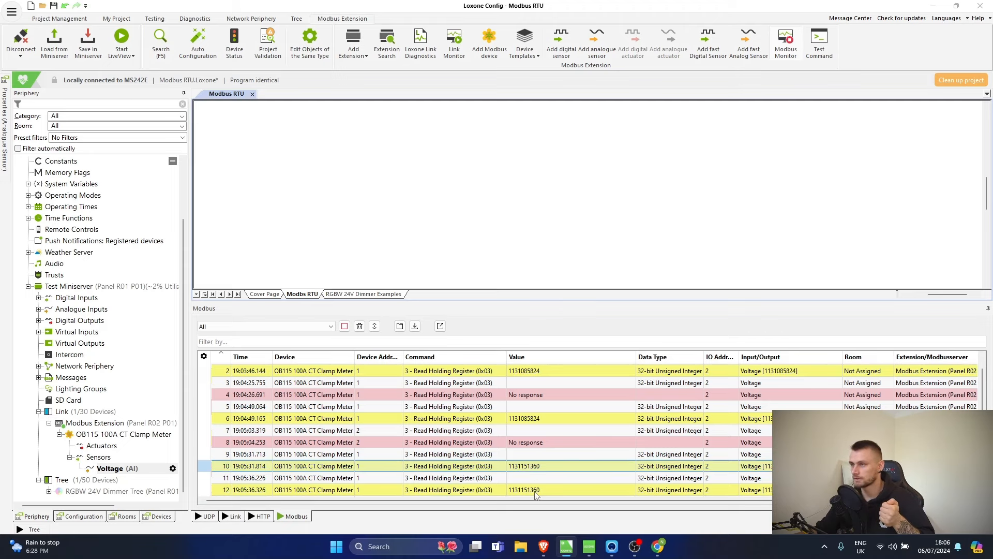
{"action": "left_click", "coordinate": [537, 491]}
{"action": "left_click", "coordinate": [535, 467]}
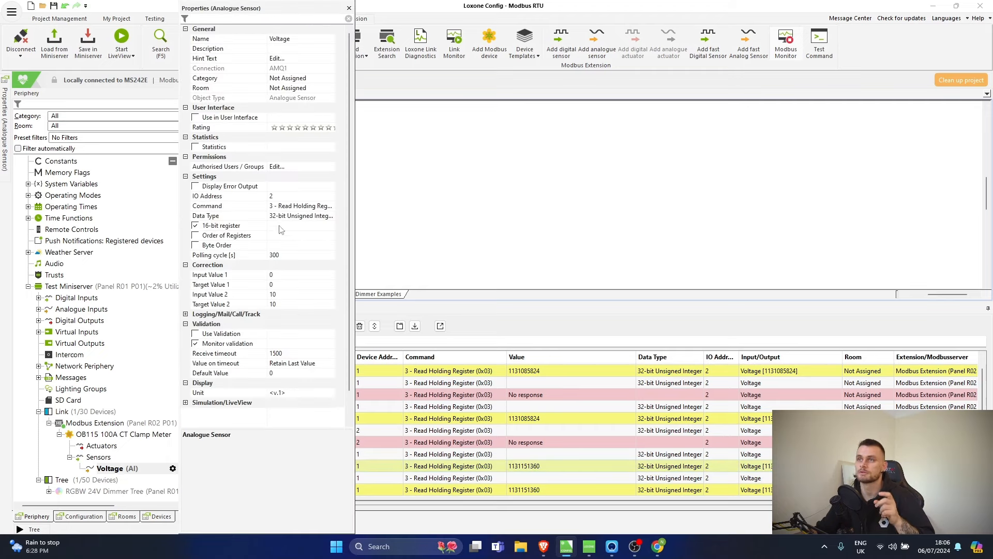
- Turn off the Voltage sensor's 16-bit register option and test the saved change with repeated test commands
{"action": "left_click", "coordinate": [192, 229]}
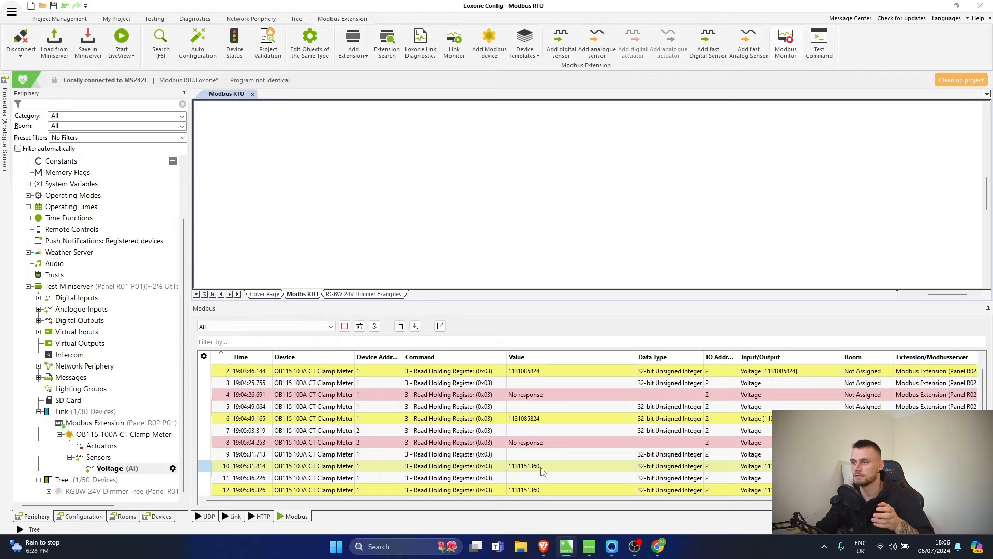
{"action": "left_click", "coordinate": [527, 490]}
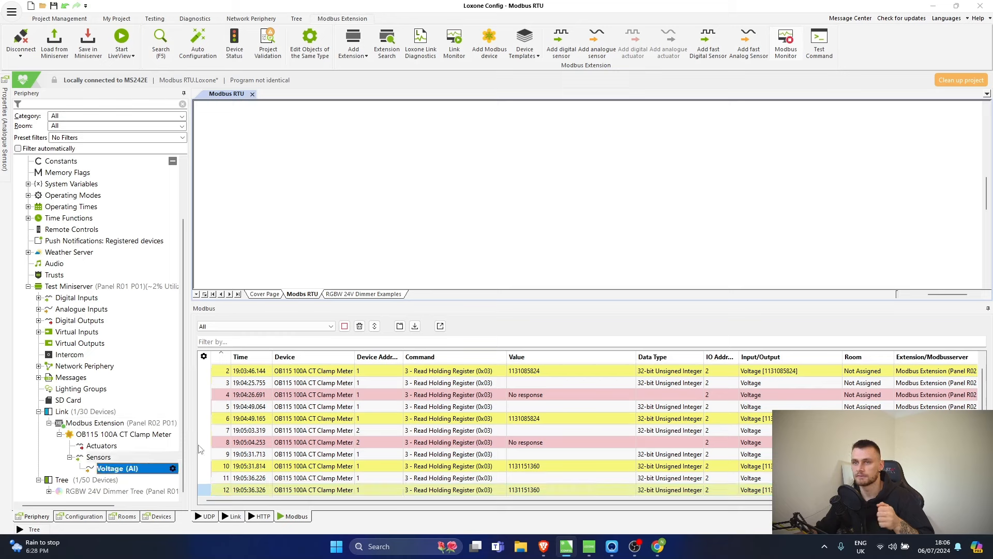
{"action": "left_click", "coordinate": [819, 41]}
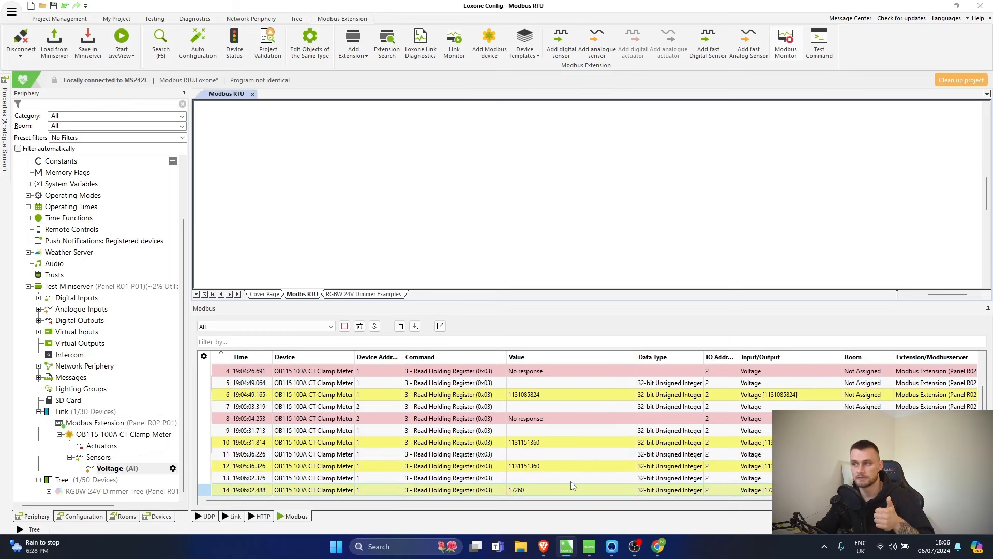
{"action": "left_click", "coordinate": [172, 469]}
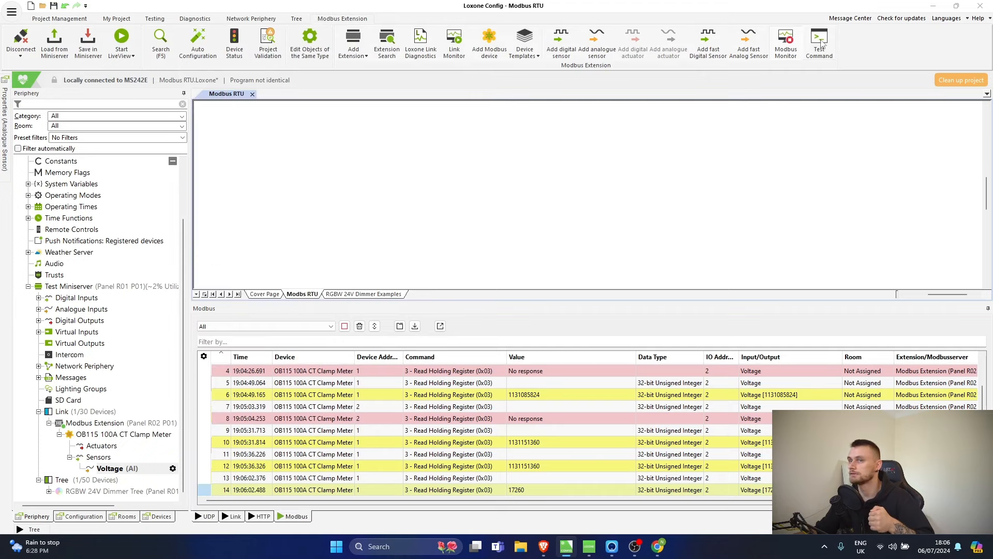
{"action": "left_click", "coordinate": [85, 468]}
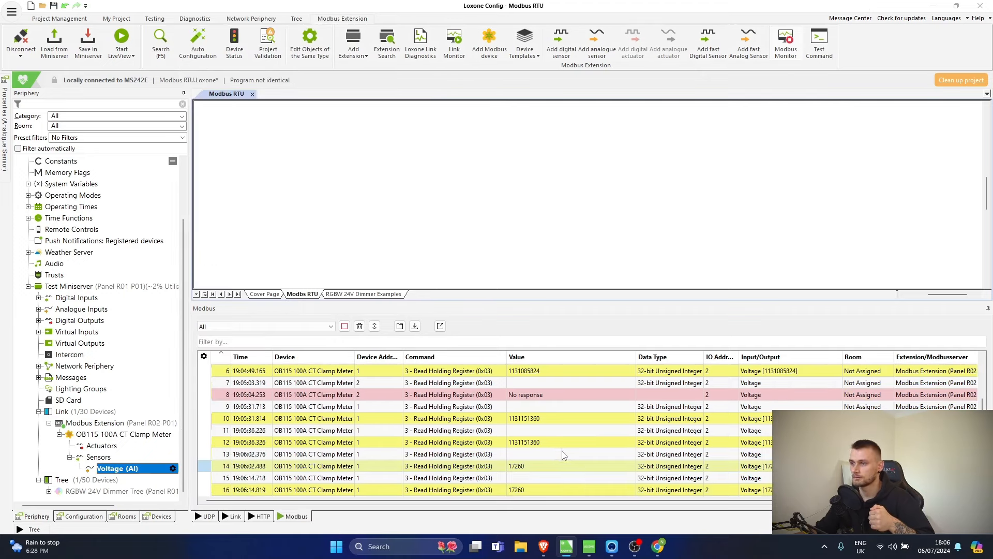
{"action": "left_click", "coordinate": [520, 490]}
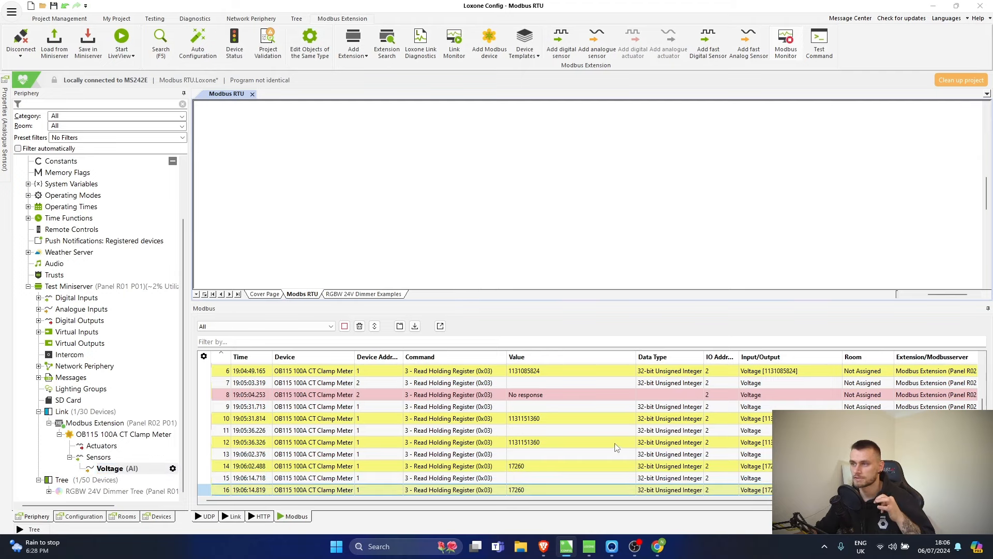
- Turn the Voltage sensor's 16-bit register option back on and set its data type to 32-bit Signed Integer
{"action": "left_click", "coordinate": [173, 468]}
{"action": "left_click", "coordinate": [196, 226]}
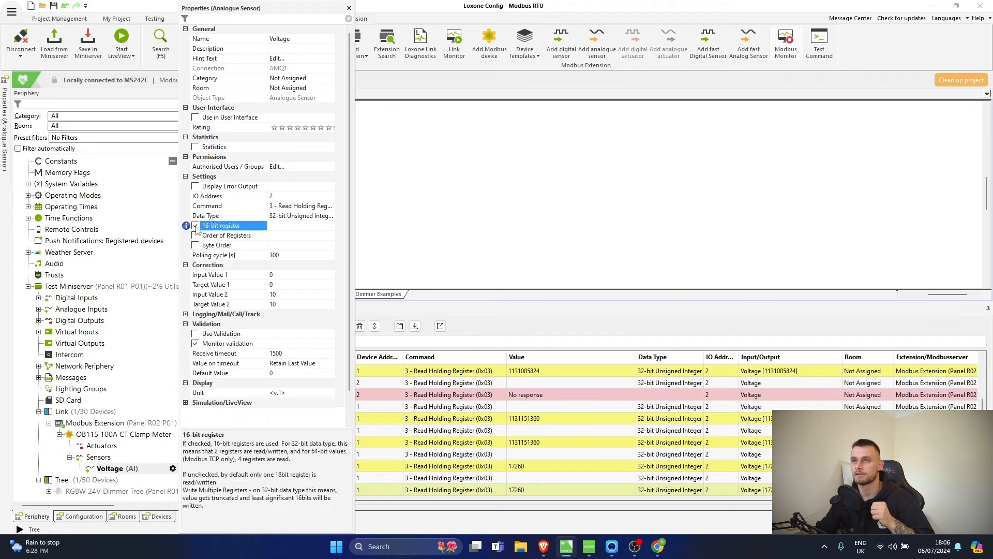
{"action": "left_click", "coordinate": [329, 217]}
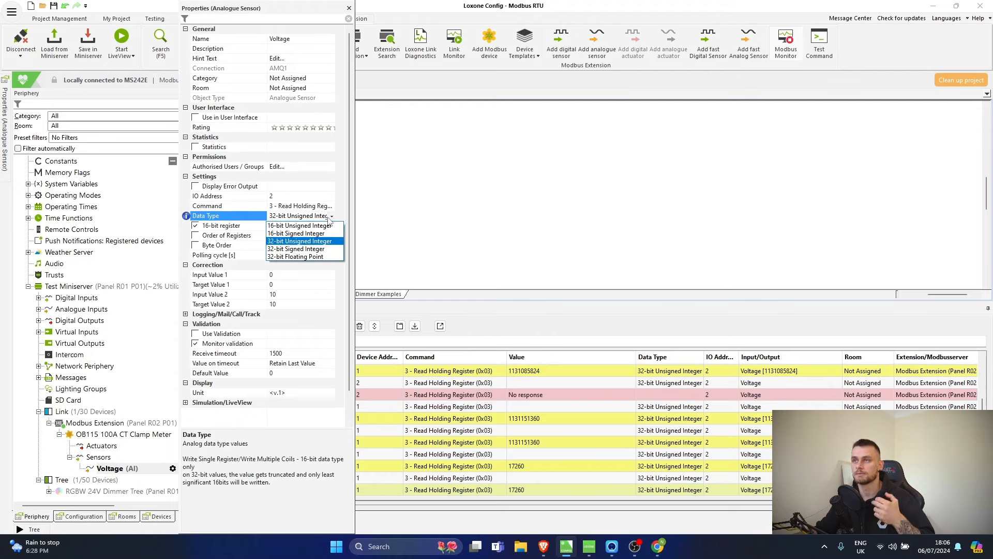
{"action": "left_click", "coordinate": [316, 249]}
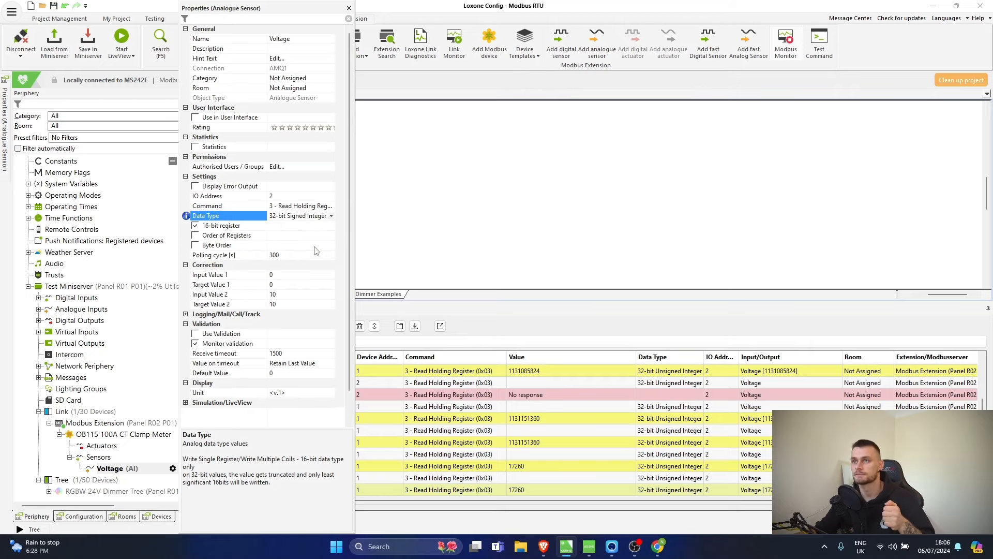
- Test the Voltage sensor with the signed data type and compare the reading with the earlier 32-bit unsigned one
{"action": "left_click", "coordinate": [113, 468]}
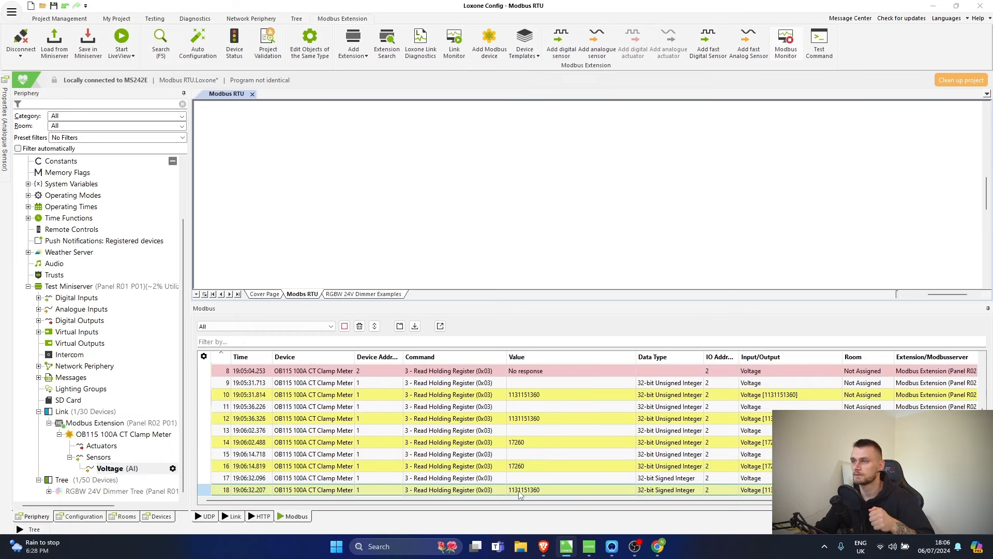
{"action": "left_click", "coordinate": [546, 423]}
{"action": "left_click", "coordinate": [535, 489]}
{"action": "left_click", "coordinate": [546, 423]}
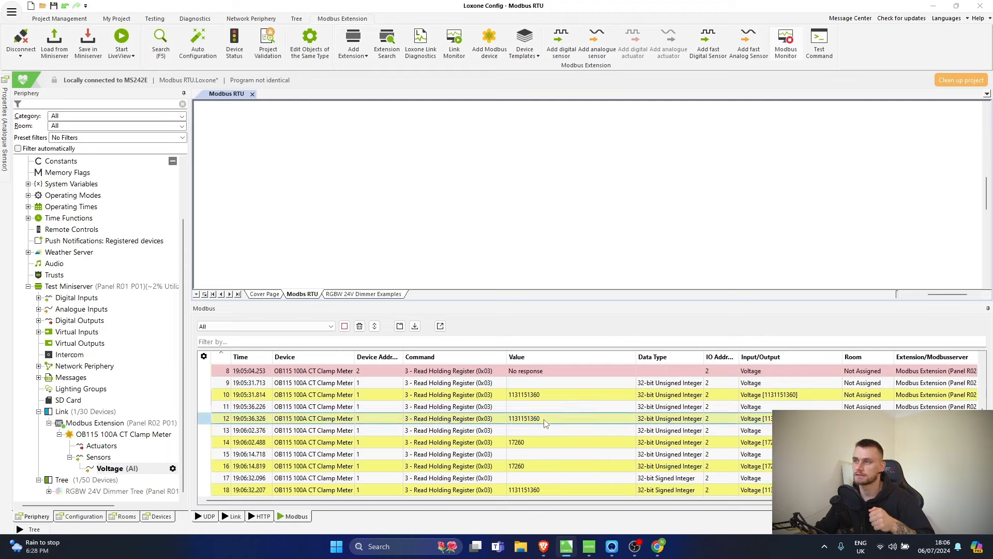
{"action": "left_click", "coordinate": [533, 493]}
{"action": "left_click", "coordinate": [552, 422]}
{"action": "left_click", "coordinate": [543, 494]}
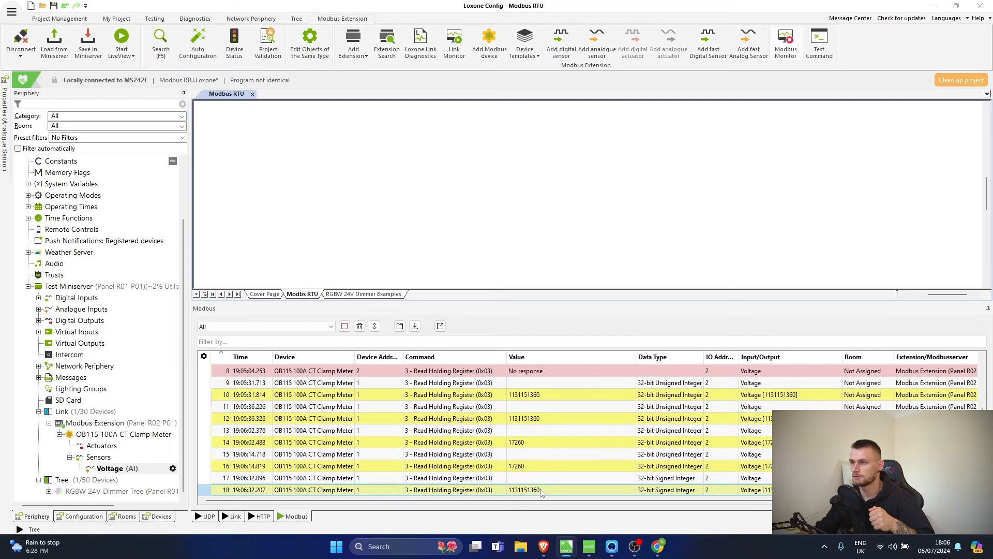
- Check the Voltage sensor's command options, then set its data type to 32-bit Floating Point and save it in the Miniserver
{"action": "left_click", "coordinate": [106, 457]}
{"action": "left_click", "coordinate": [111, 469]}
{"action": "left_click", "coordinate": [172, 468]}
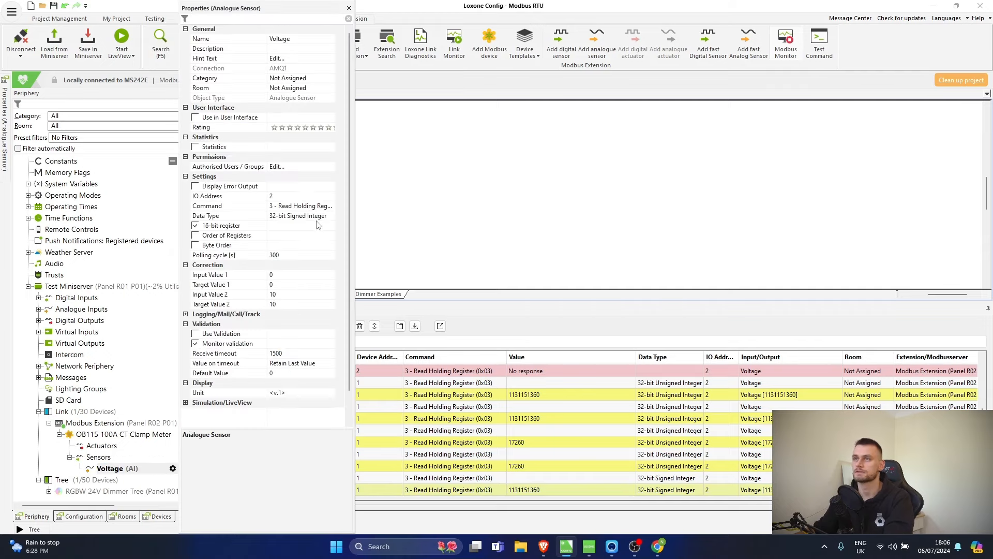
{"action": "left_click", "coordinate": [310, 206]}
{"action": "left_click", "coordinate": [332, 206]}
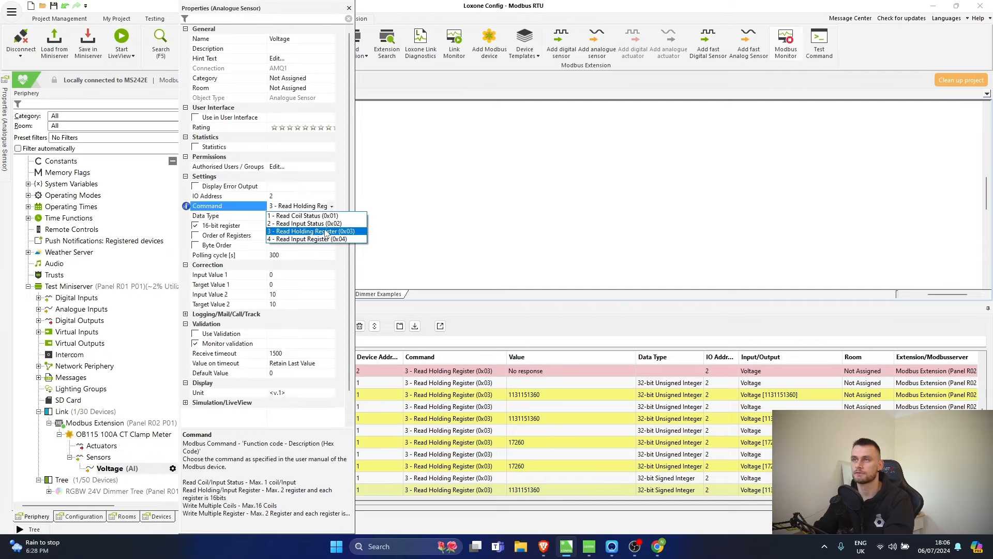
{"action": "left_click", "coordinate": [332, 206]}
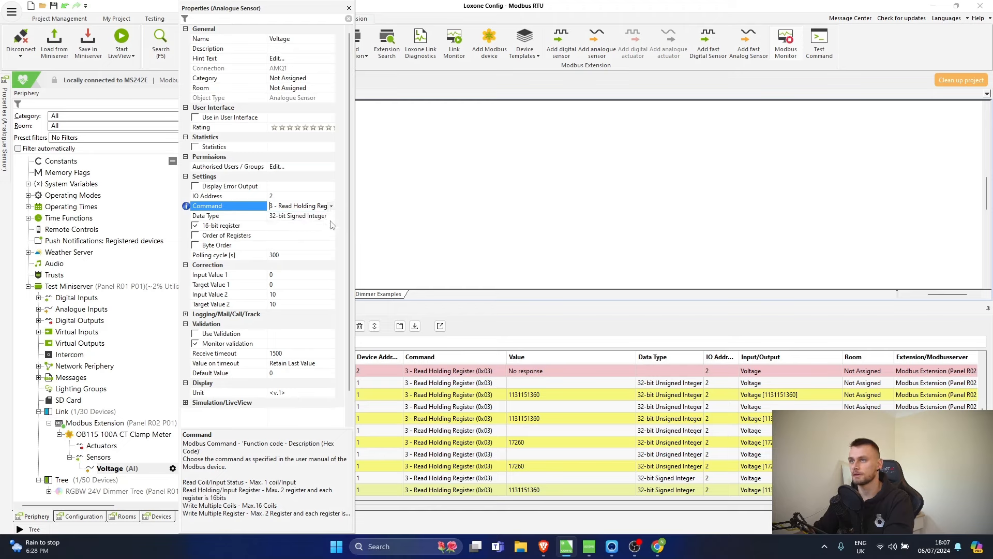
{"action": "left_click", "coordinate": [327, 215]}
{"action": "left_click", "coordinate": [331, 216]}
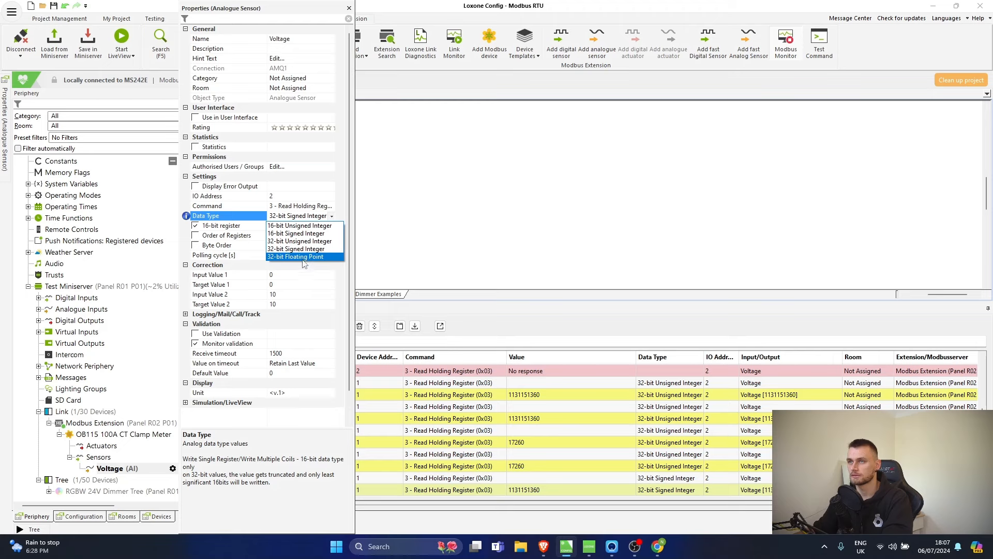
{"action": "left_click", "coordinate": [277, 257]}
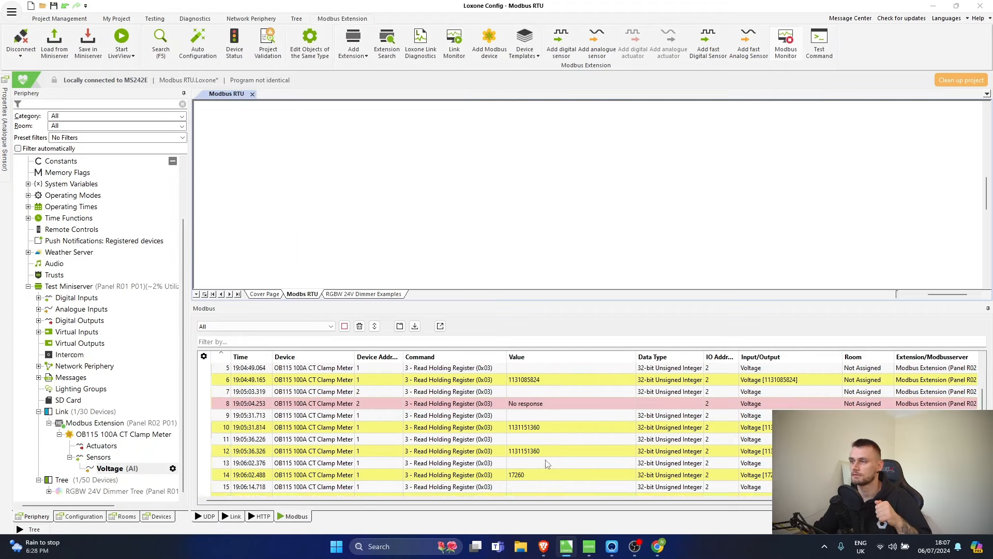
- Test the Voltage sensor with the 32-bit Floating Point data type and check the returned values in the Modbus monitor
{"action": "left_click", "coordinate": [113, 469]}
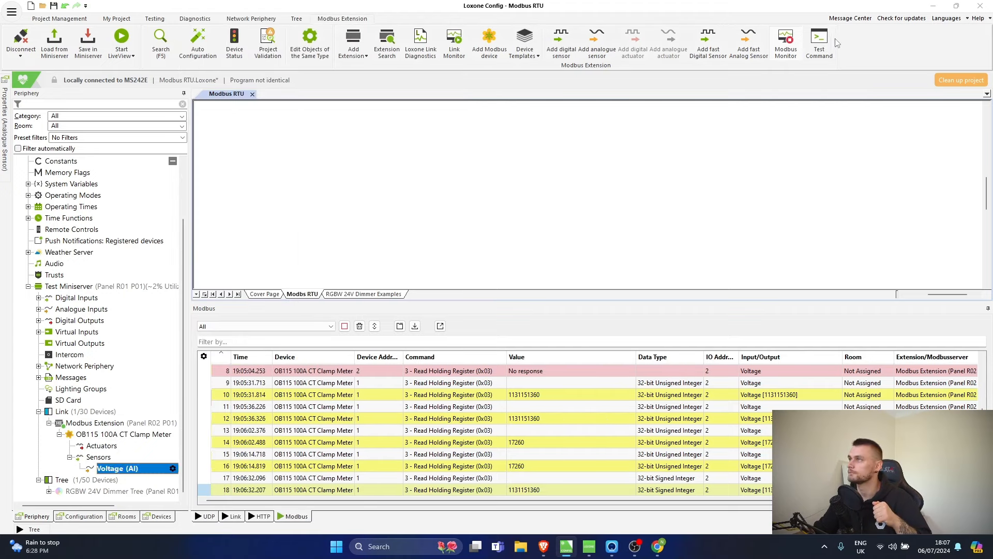
{"action": "left_click", "coordinate": [522, 490]}
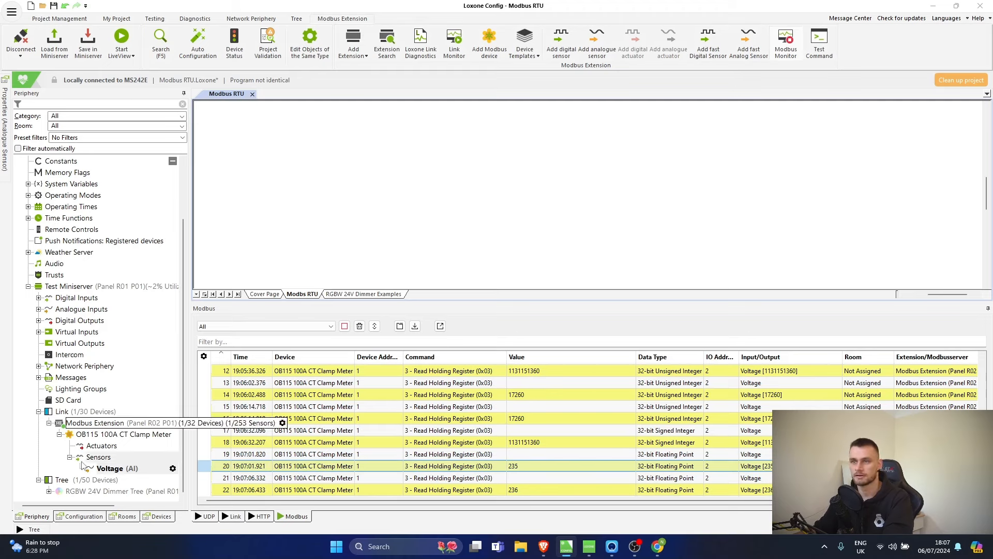
- Place the Voltage sensor on the Modbs RTU page and set its polling cycle to 5 seconds
{"action": "left_click", "coordinate": [117, 468]}
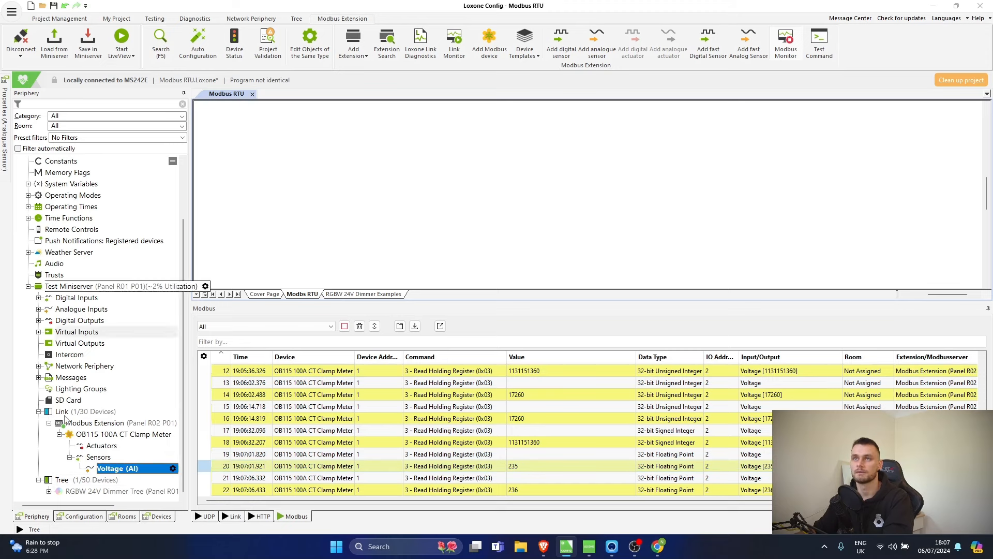
{"action": "left_click_drag", "start_coordinate": [120, 471], "coordinate": [305, 166]}
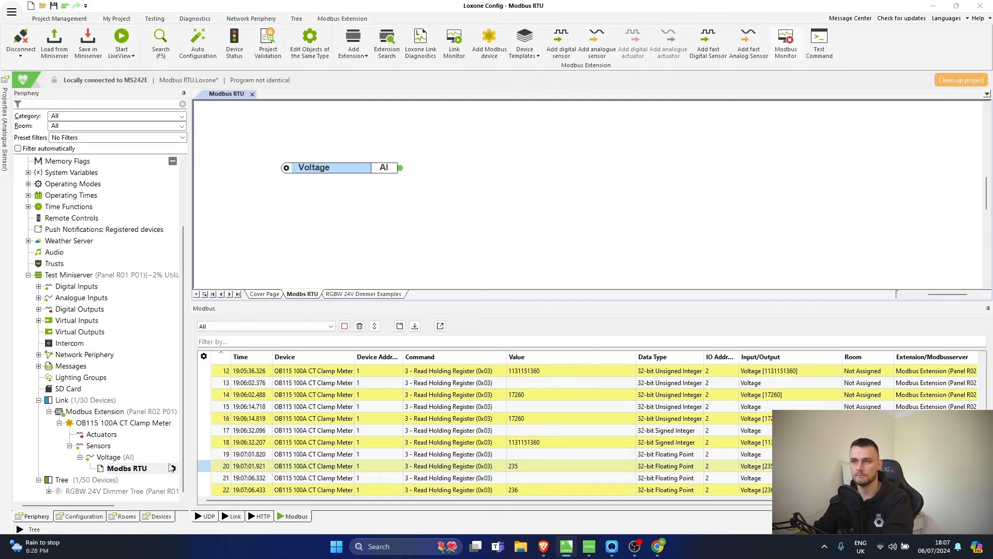
{"action": "left_click", "coordinate": [173, 469]}
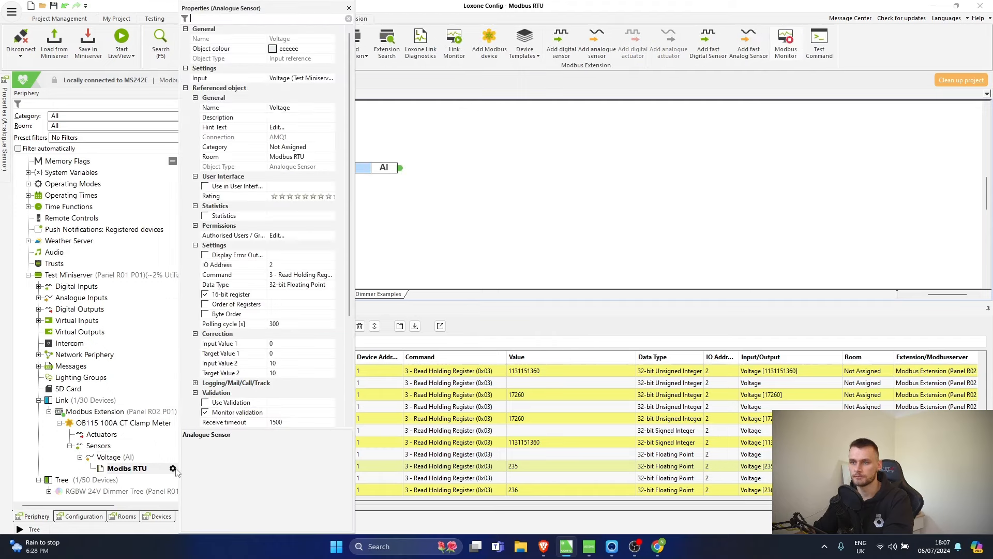
{"action": "left_click", "coordinate": [285, 324]}
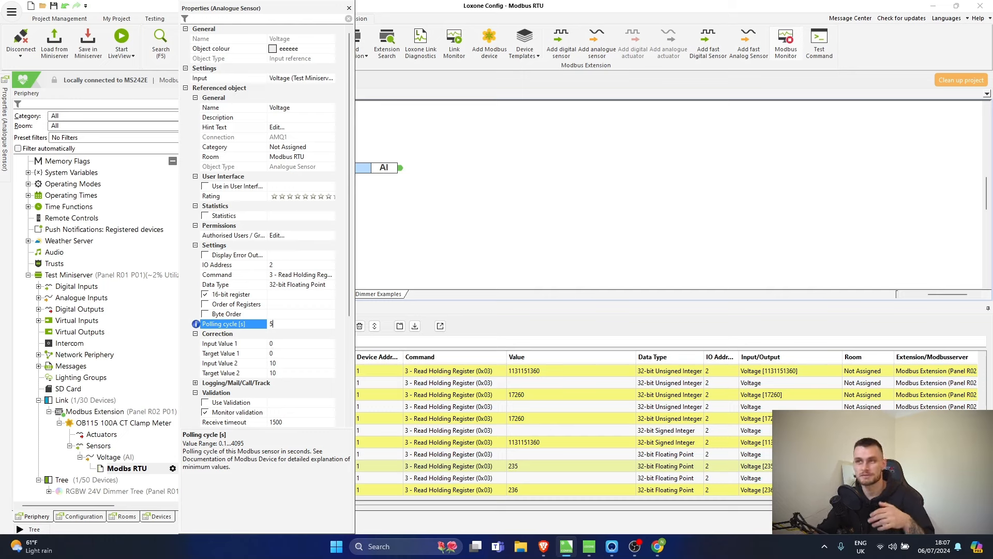
{"action": "type", "text": "5"}
{"action": "key", "text": "Return"}
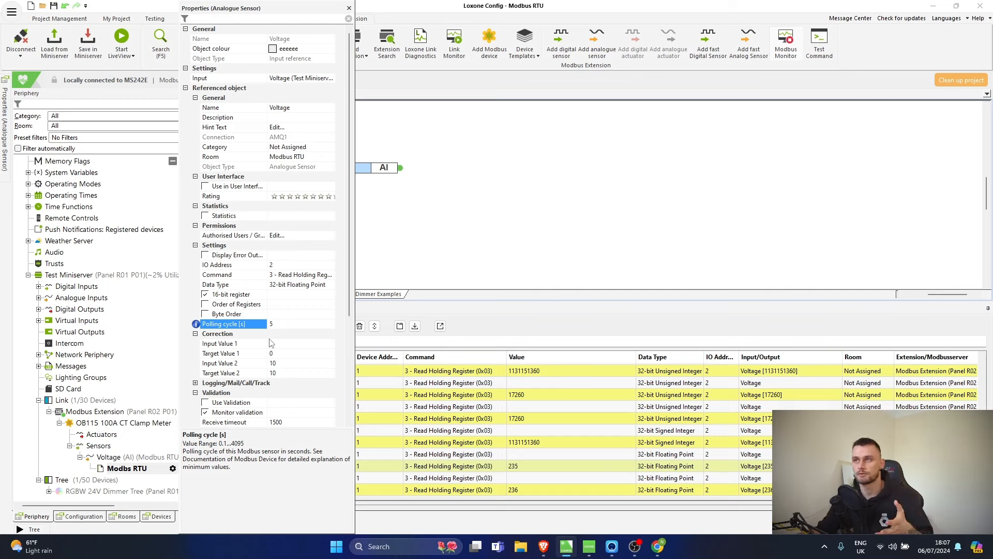
{"action": "left_click", "coordinate": [435, 219]}
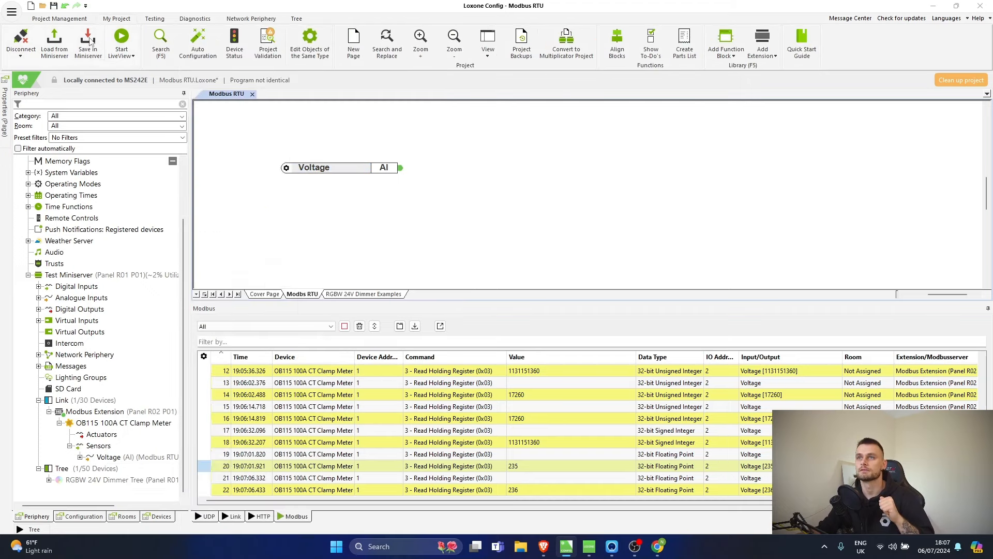
- Save the program in the Miniserver and start LiveView, repositioning the Voltage block to watch its live value
{"action": "left_click", "coordinate": [121, 39]}
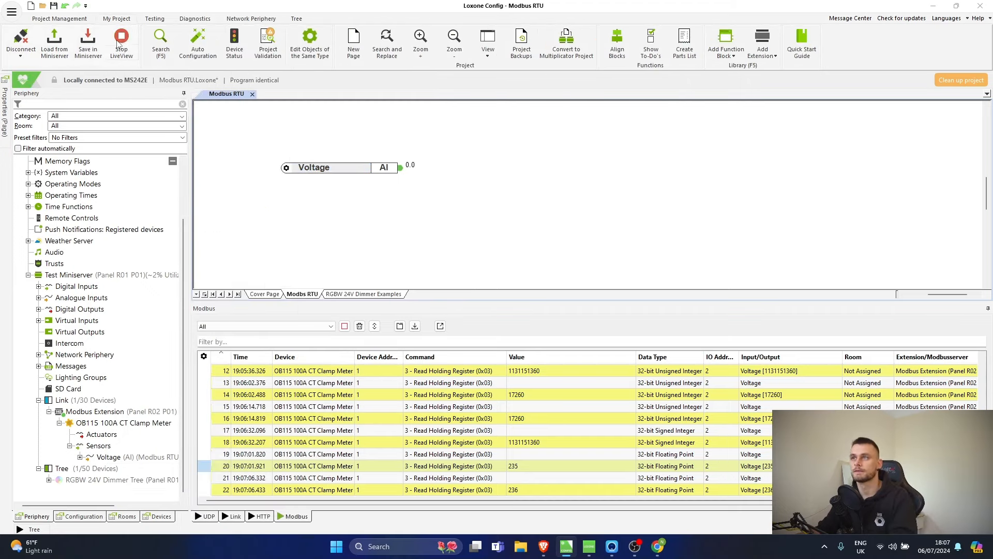
{"action": "mouse_move", "coordinate": [311, 167]}
{"action": "left_mouse_down"}
{"action": "mouse_move", "coordinate": [310, 224]}
{"action": "mouse_move", "coordinate": [310, 186]}
{"action": "left_mouse_up"}
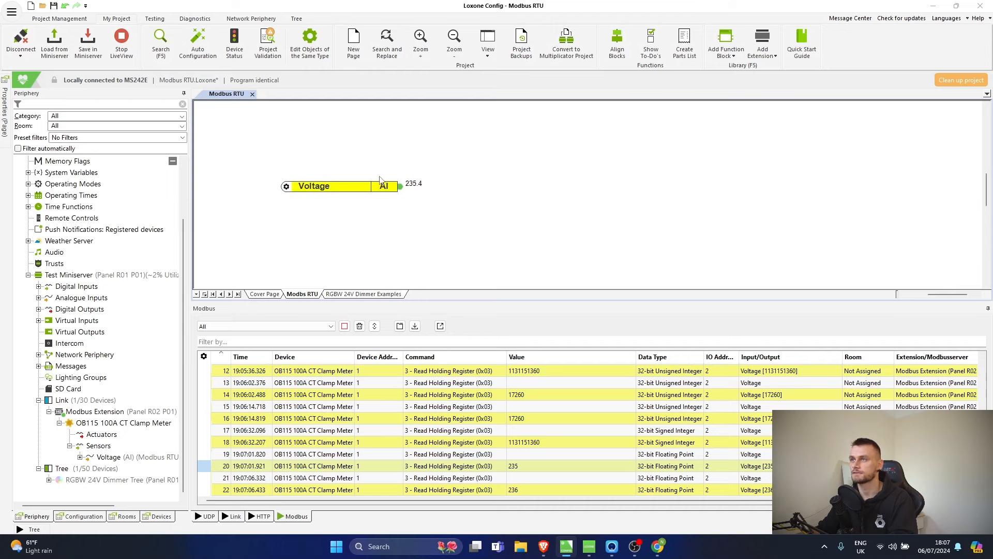
{"action": "left_click_drag", "start_coordinate": [374, 194], "coordinate": [364, 195]}
{"action": "left_click", "coordinate": [390, 232]}
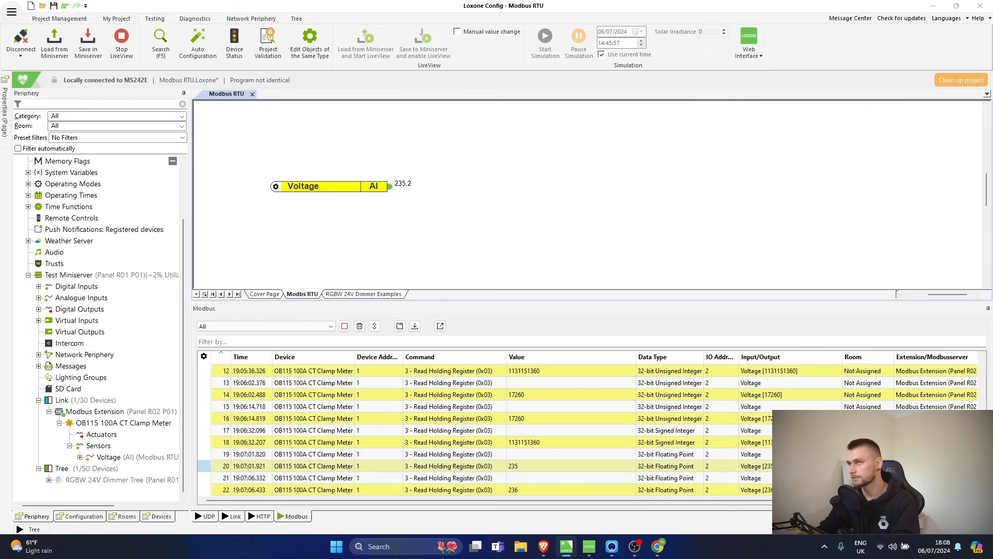
{"action": "scroll", "coordinate": [348, 195], "scroll_direction": "up", "scroll_amount": 3}
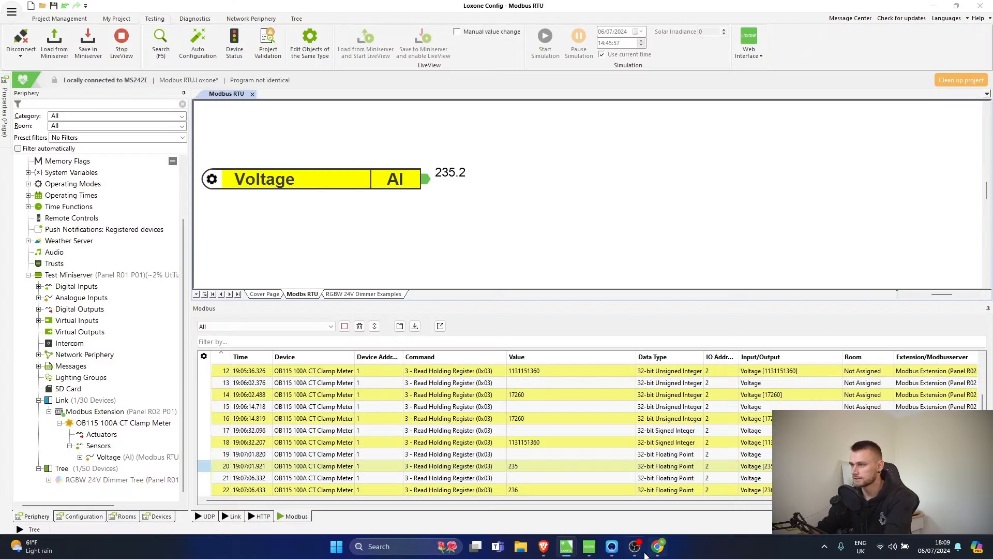
{"action": "mouse_move", "coordinate": [659, 552]}
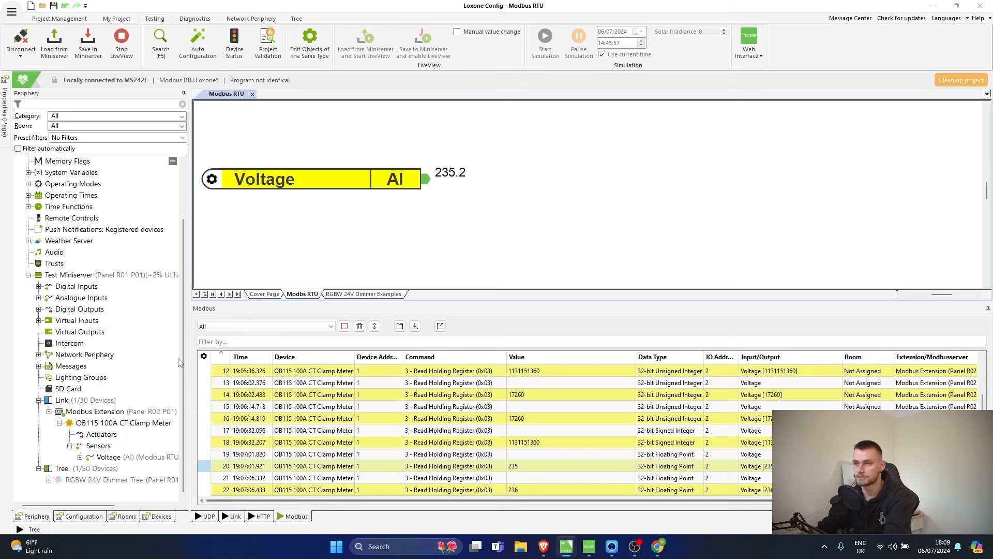
- Add a new analogue sensor to the OB115 clamp meter's sensors and name it Frequency
{"action": "scroll", "coordinate": [111, 465], "scroll_direction": "up", "scroll_amount": 1}
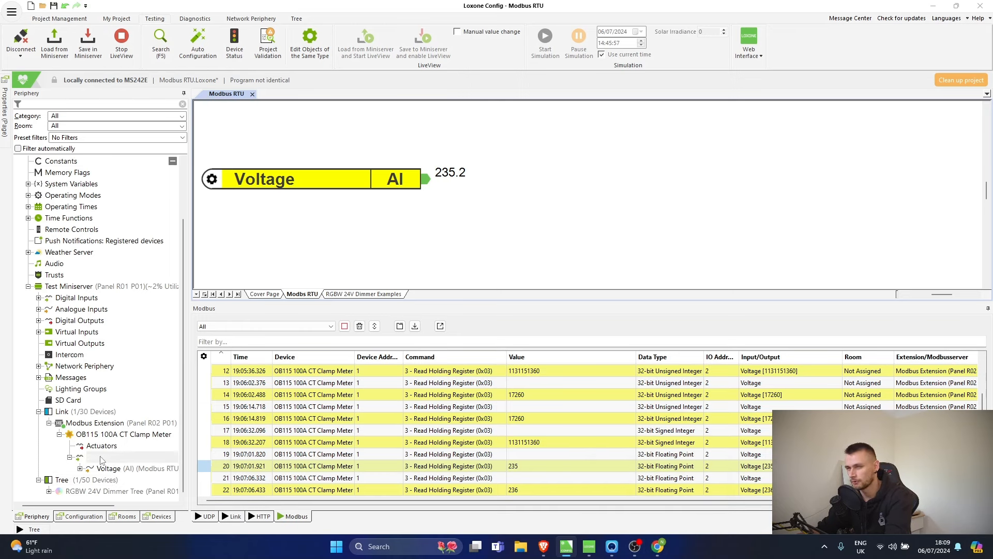
{"action": "left_click", "coordinate": [103, 457]}
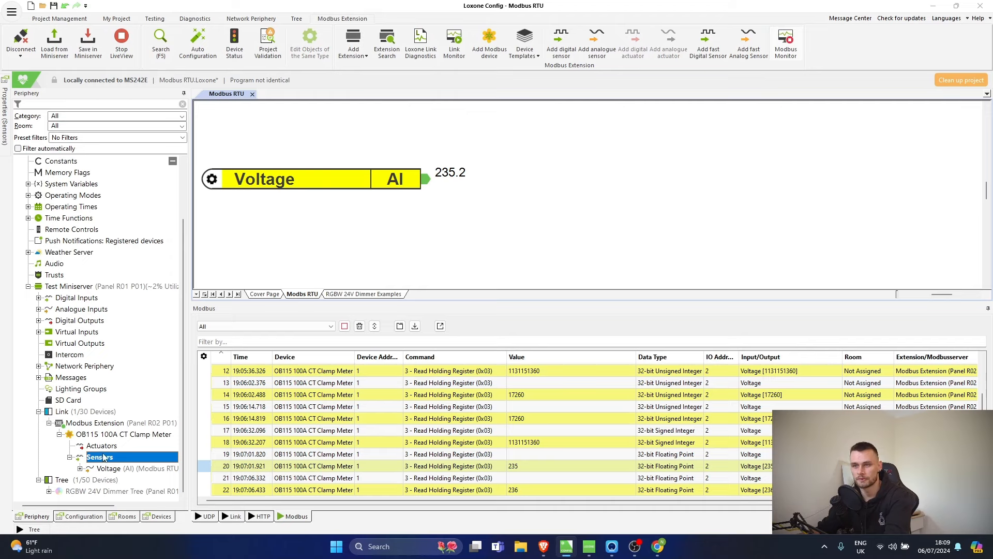
{"action": "left_click", "coordinate": [597, 52]}
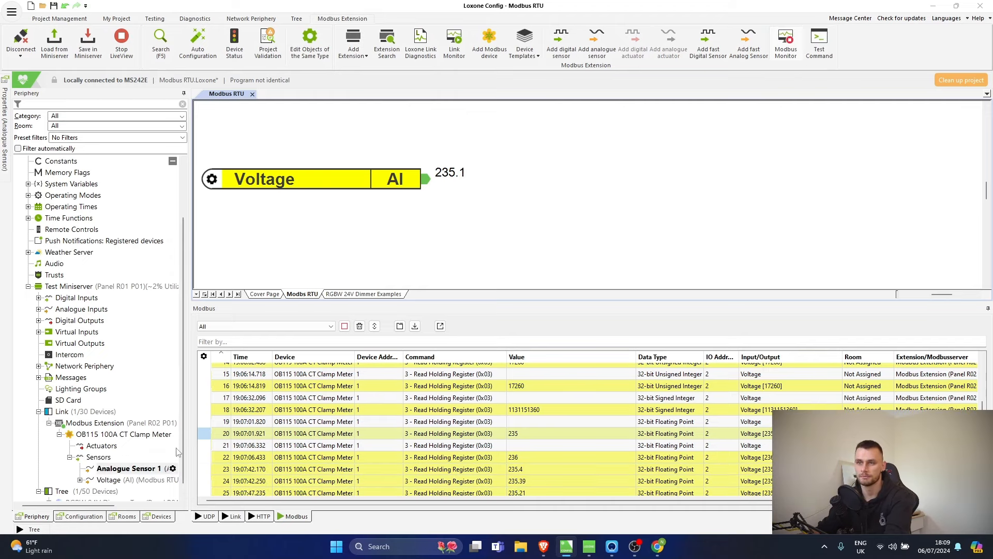
{"action": "left_click", "coordinate": [320, 57]}
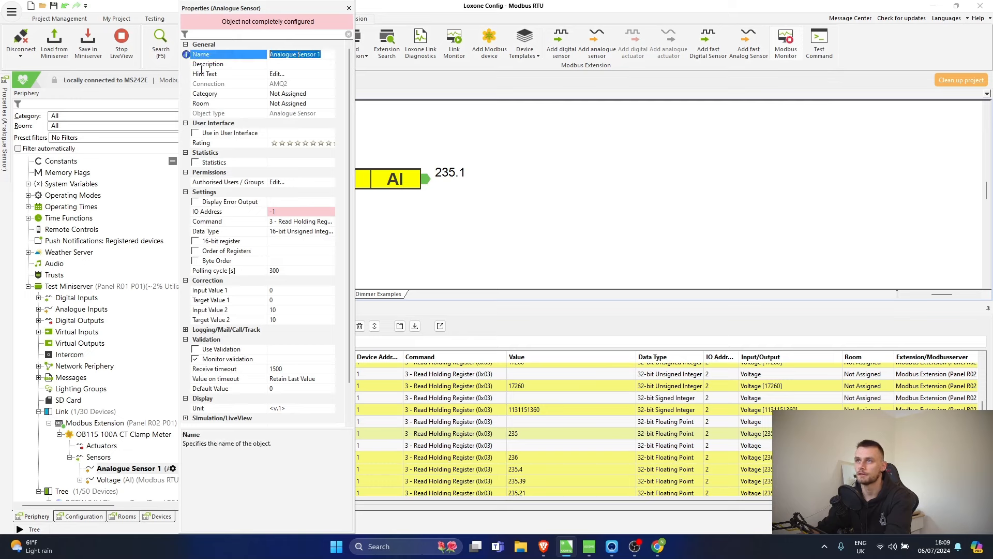
{"action": "type", "text": "Frequ"}
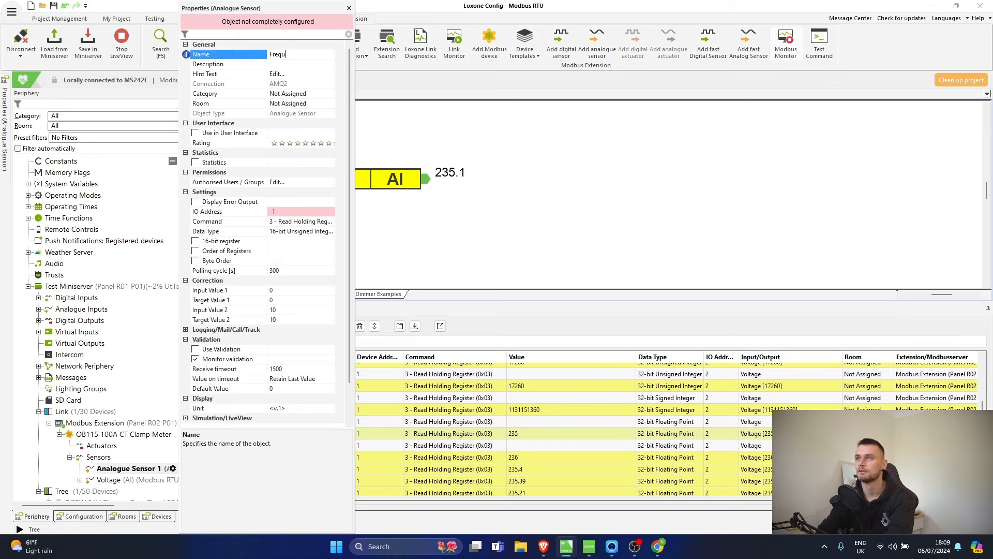
{"action": "type", "text": "ency"}
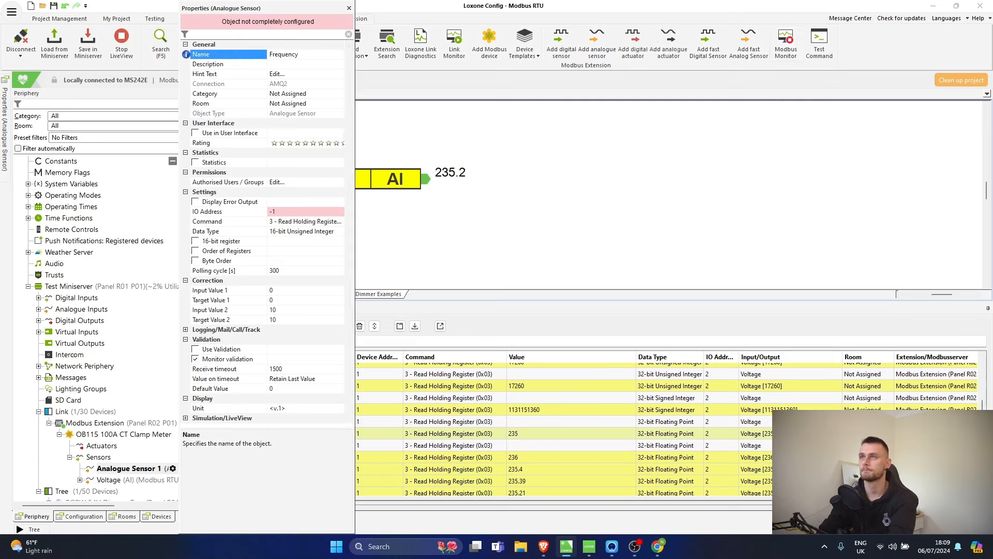
{"action": "key", "text": "Return"}
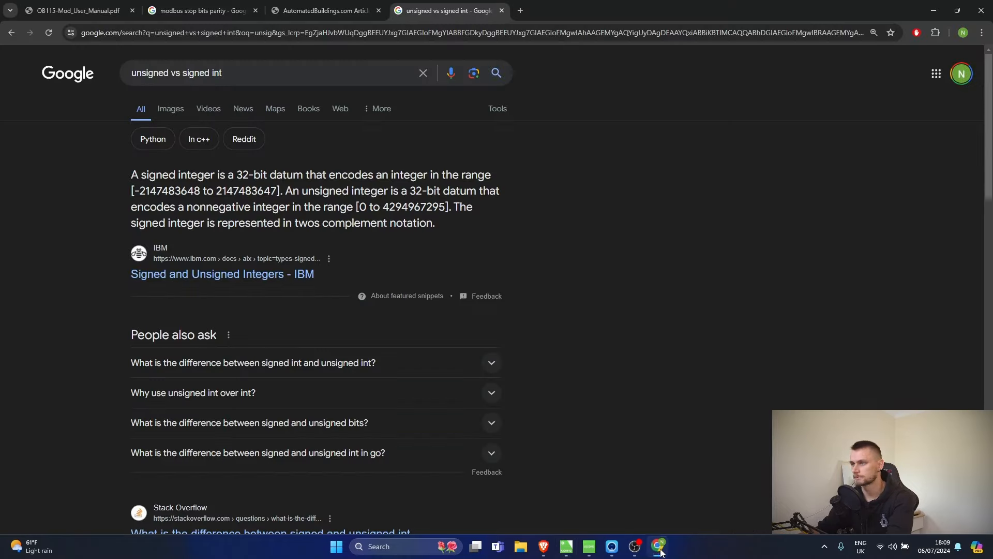
- Look up the Frequency starting address in the OB115 manual's register map and set the Frequency sensor's IO address to 4
{"action": "left_click", "coordinate": [657, 546]}
{"action": "left_click", "coordinate": [95, 7]}
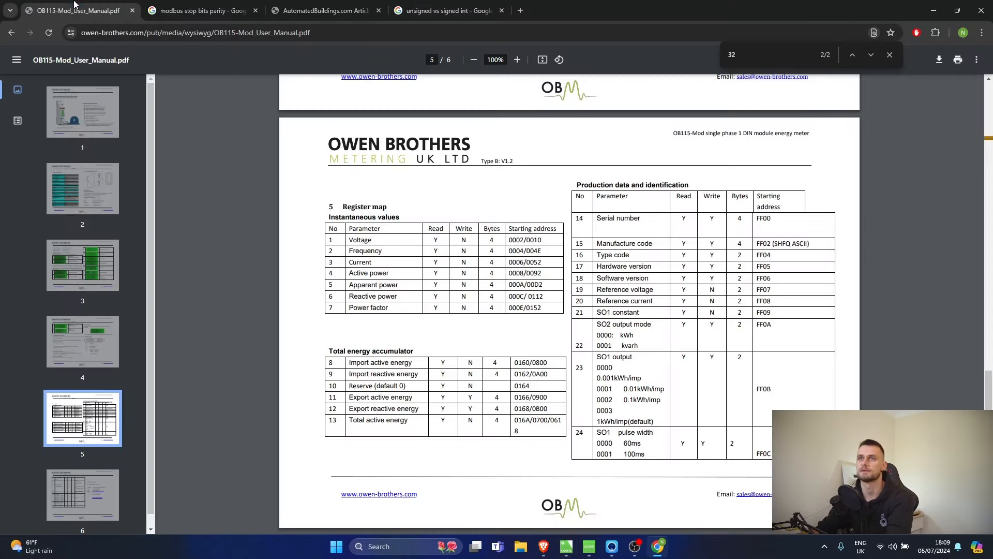
{"action": "scroll", "coordinate": [378, 278], "scroll_direction": "up", "scroll_amount": 1}
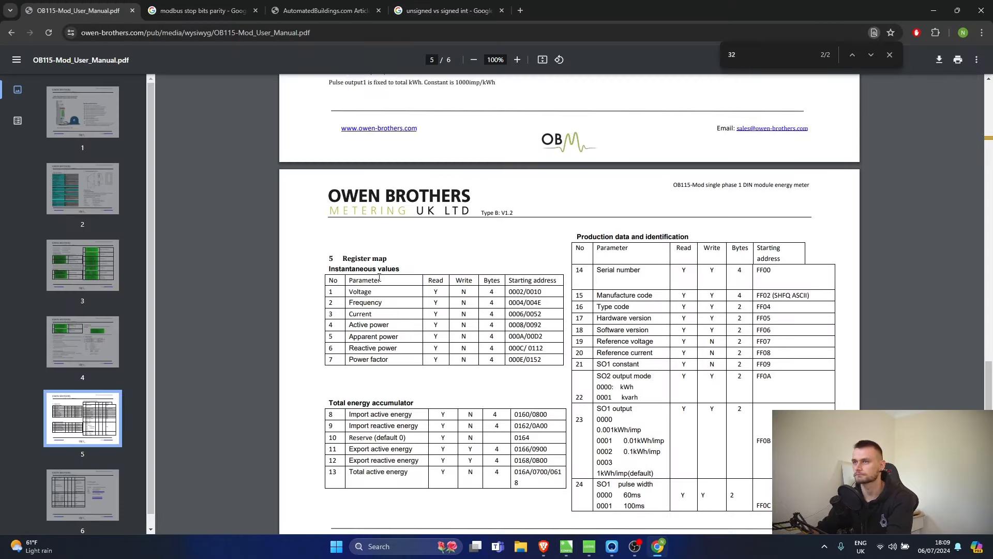
{"action": "double_click", "coordinate": [355, 306]}
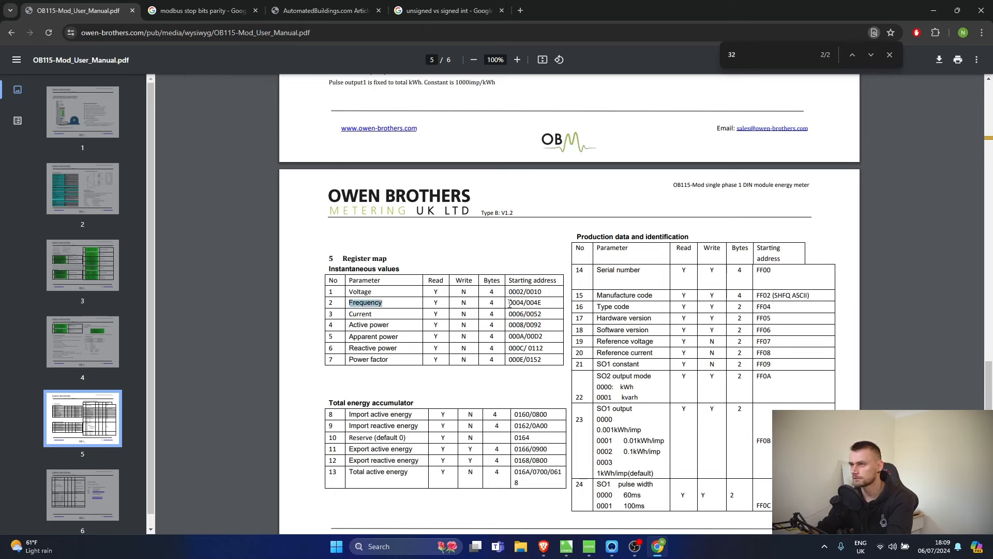
{"action": "left_click_drag", "start_coordinate": [510, 304], "coordinate": [524, 304]}
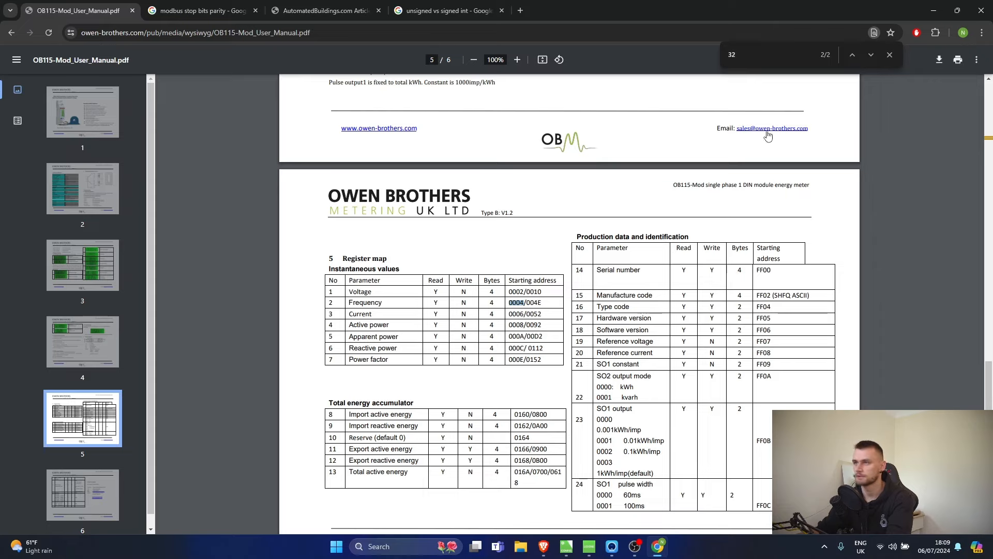
{"action": "left_click", "coordinate": [933, 10]}
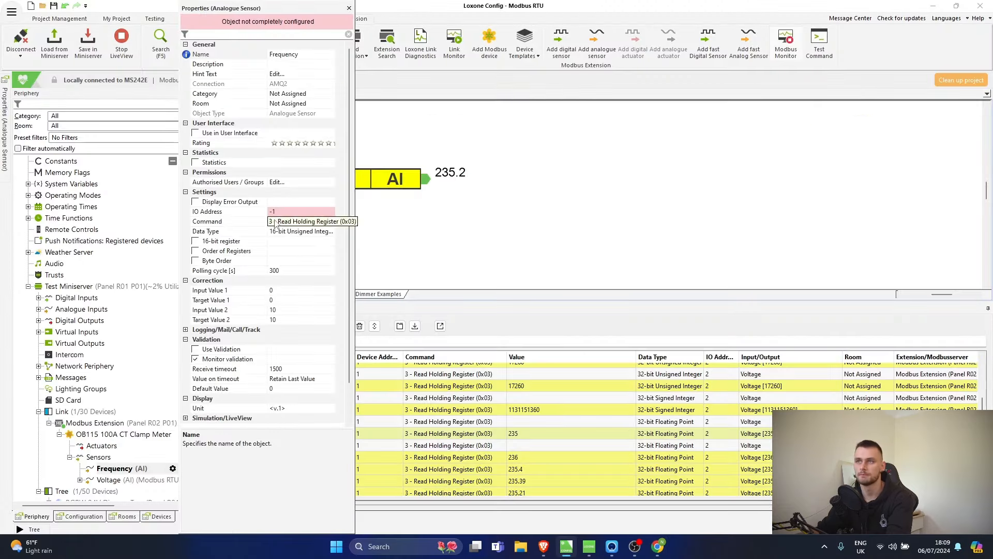
{"action": "left_click", "coordinate": [300, 211]}
{"action": "type", "text": "4"}
{"action": "key", "text": "Return"}
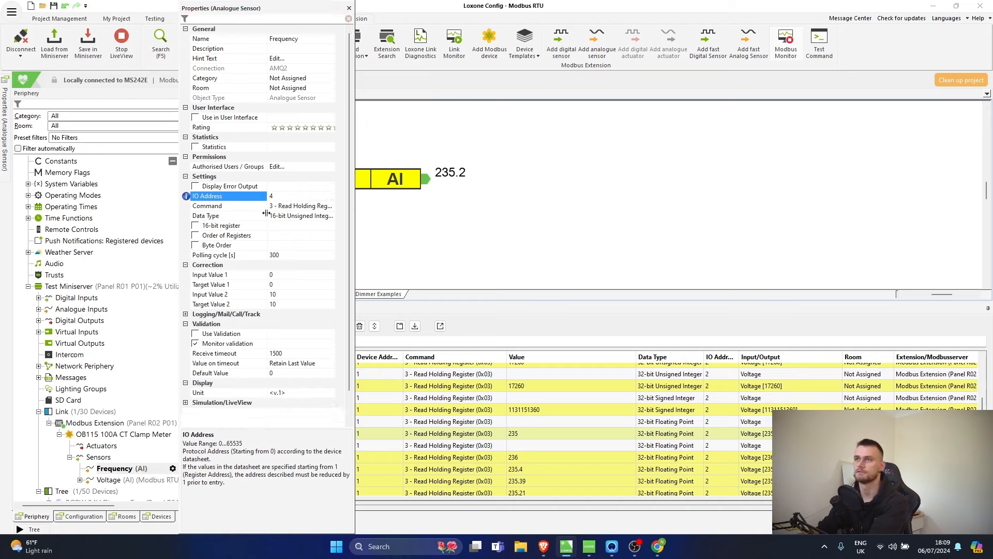
- Set the Frequency sensor's data type to 32-bit Floating Point, turn on its 16-bit register option and set the polling cycle to 10 seconds
{"action": "left_click", "coordinate": [300, 205]}
{"action": "left_click", "coordinate": [330, 207]}
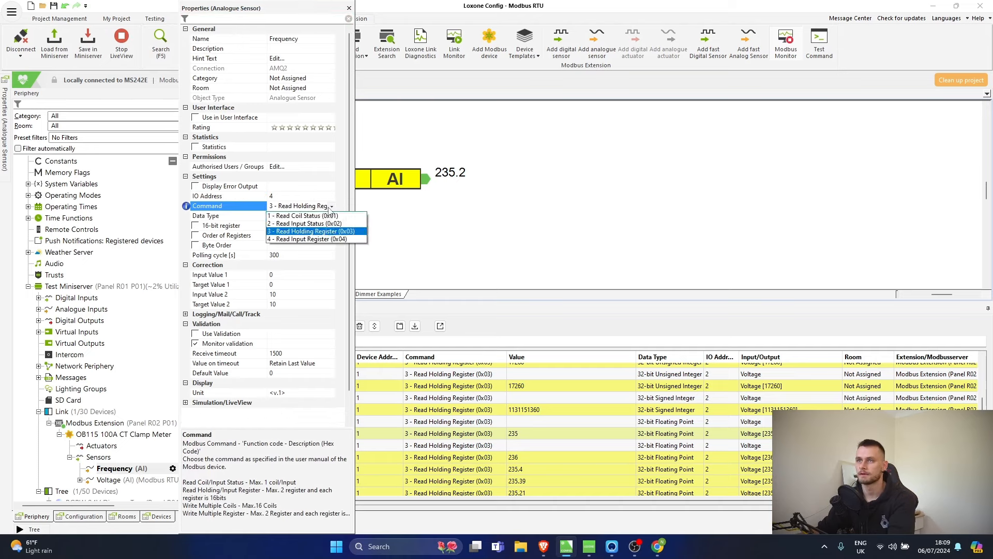
{"action": "left_click", "coordinate": [333, 208]}
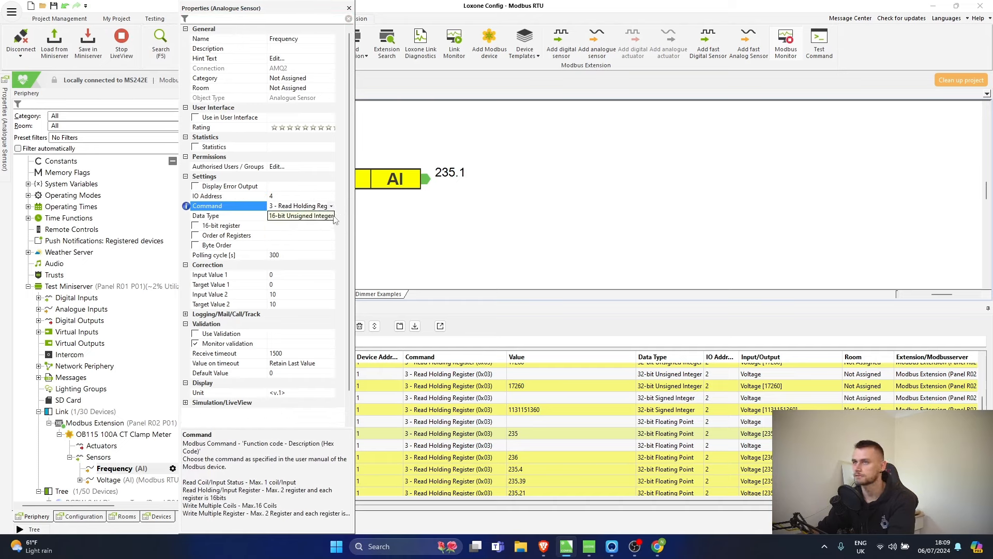
{"action": "left_click", "coordinate": [332, 216]}
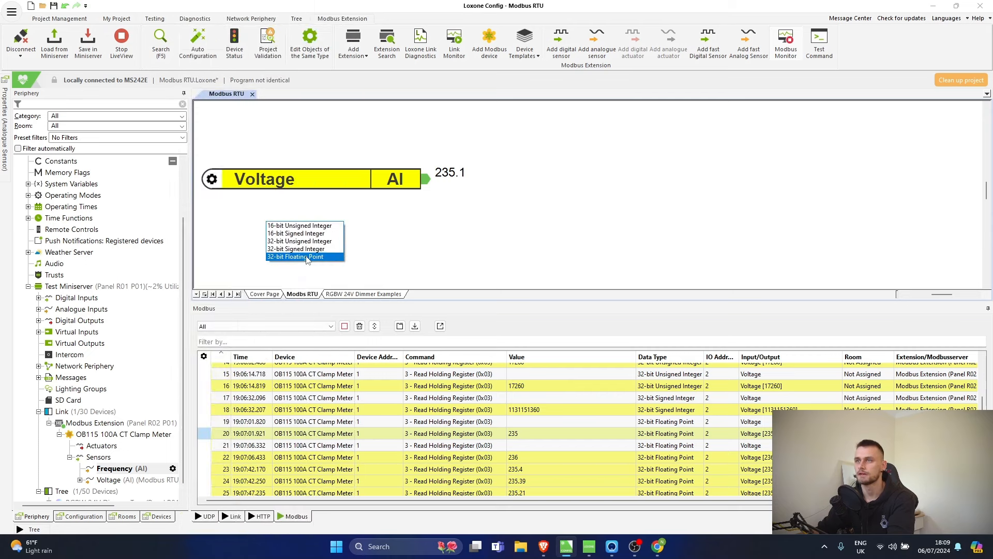
{"action": "left_click", "coordinate": [298, 257]}
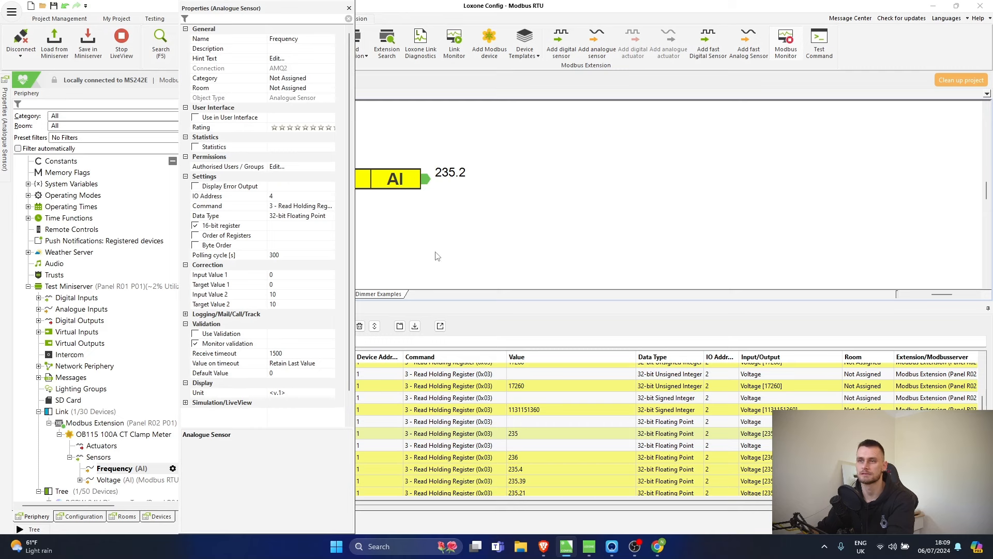
{"action": "left_click", "coordinate": [263, 256]}
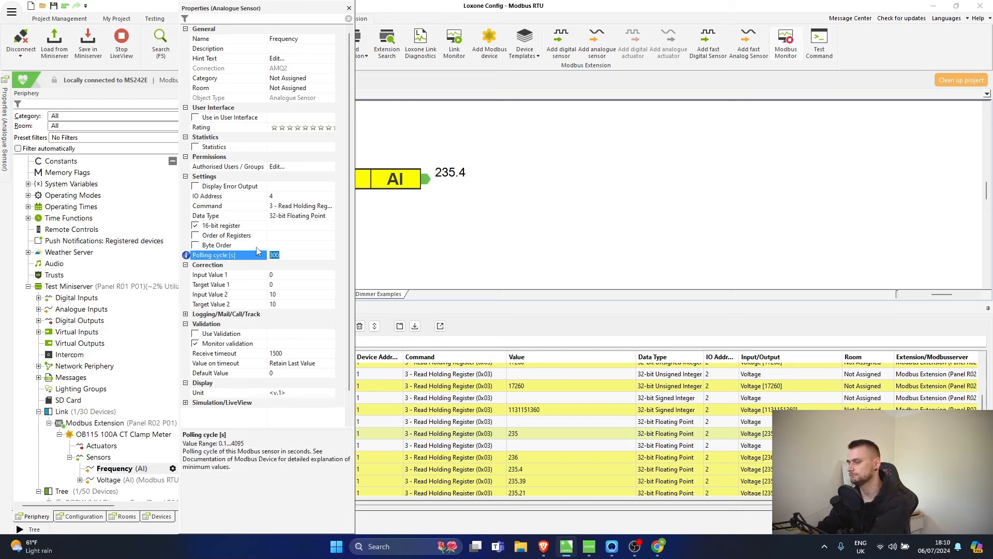
{"action": "key", "text": "Return"}
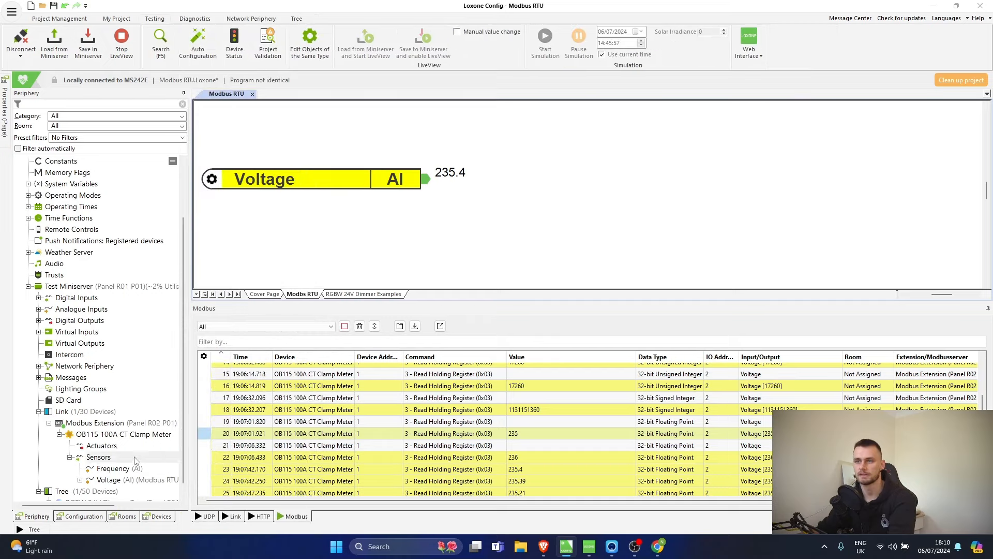
- Place the Frequency sensor below Voltage on the page, then save in the Miniserver and start LiveView
{"action": "left_click_drag", "start_coordinate": [188, 400], "coordinate": [290, 218]}
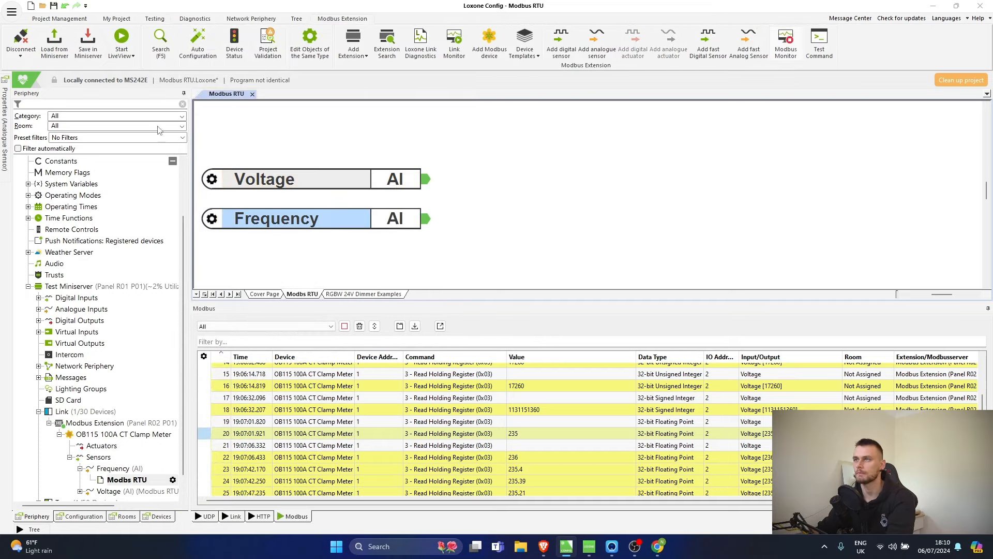
{"action": "left_click", "coordinate": [89, 45]}
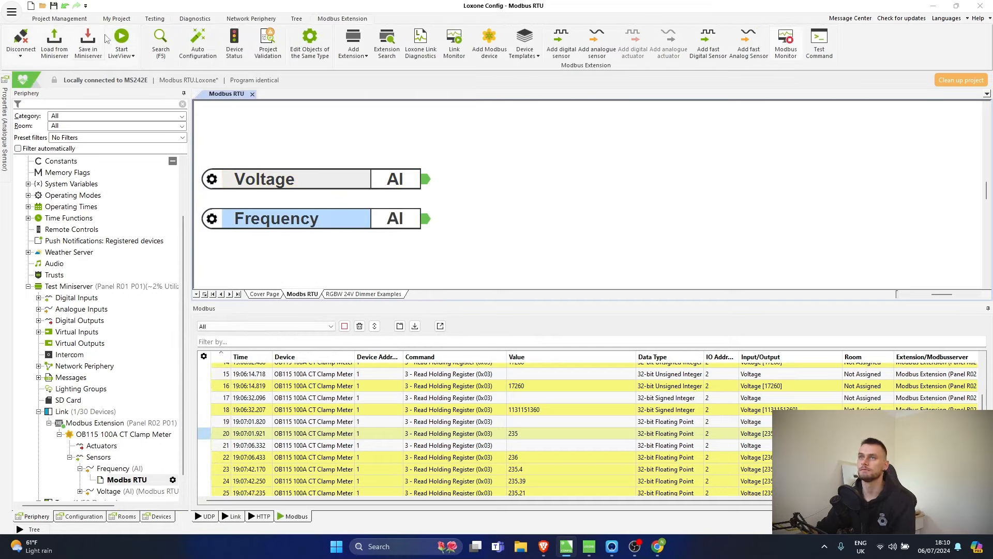
{"action": "left_click", "coordinate": [121, 40]}
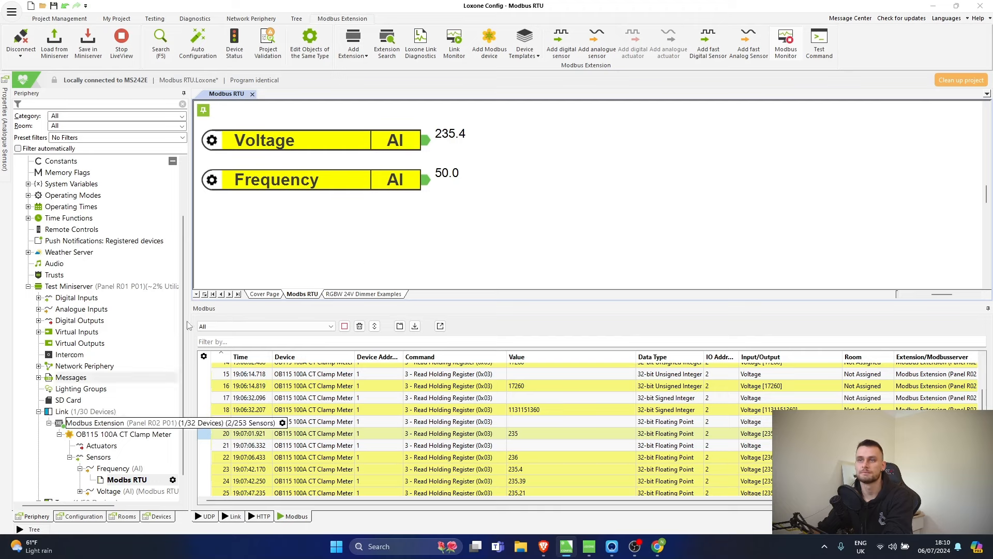
- Set the Frequency sensor's display unit to <v.1>Hz
{"action": "scroll", "coordinate": [136, 460], "scroll_direction": "down", "scroll_amount": 1}
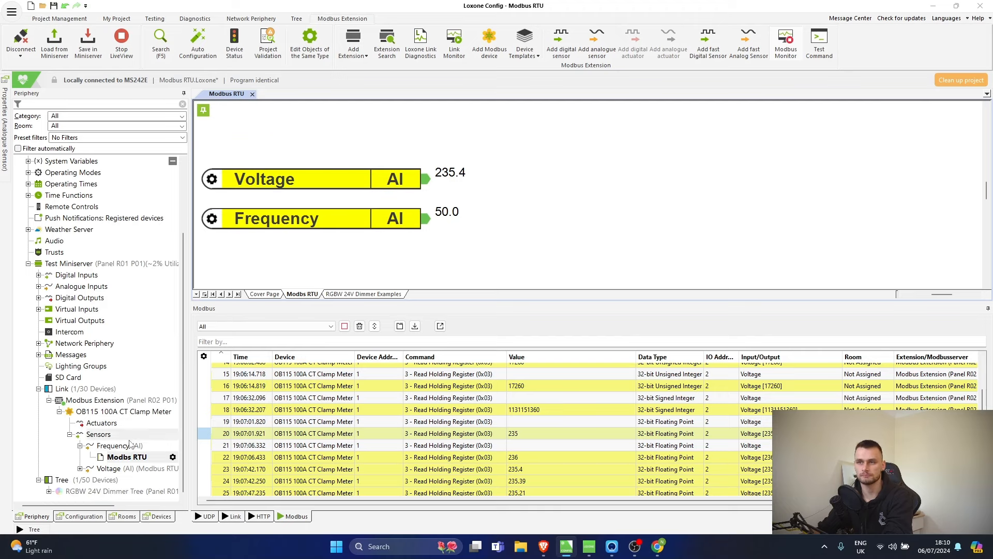
{"action": "double_click", "coordinate": [140, 446]}
{"action": "left_click", "coordinate": [174, 446]}
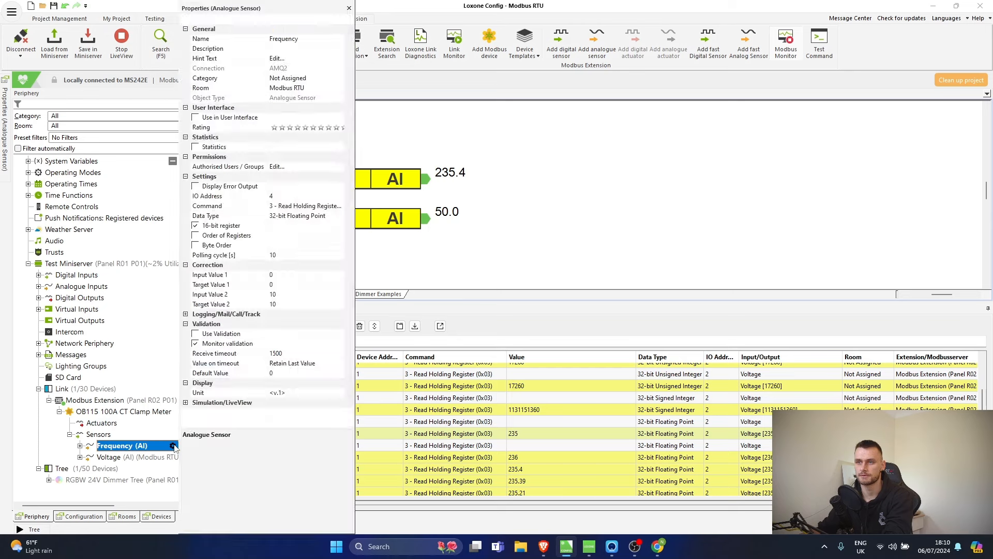
{"action": "left_click", "coordinate": [219, 395]}
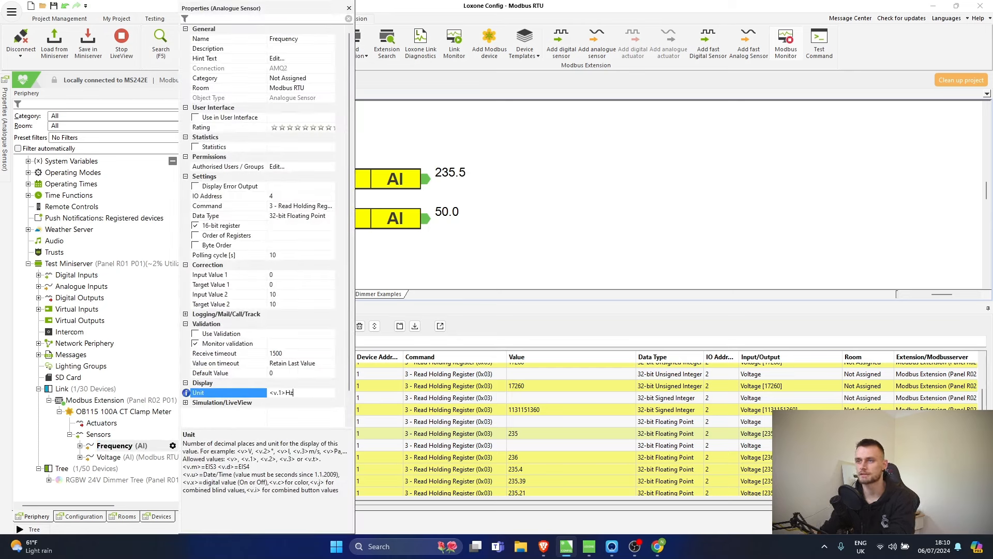
{"action": "key", "text": "Return"}
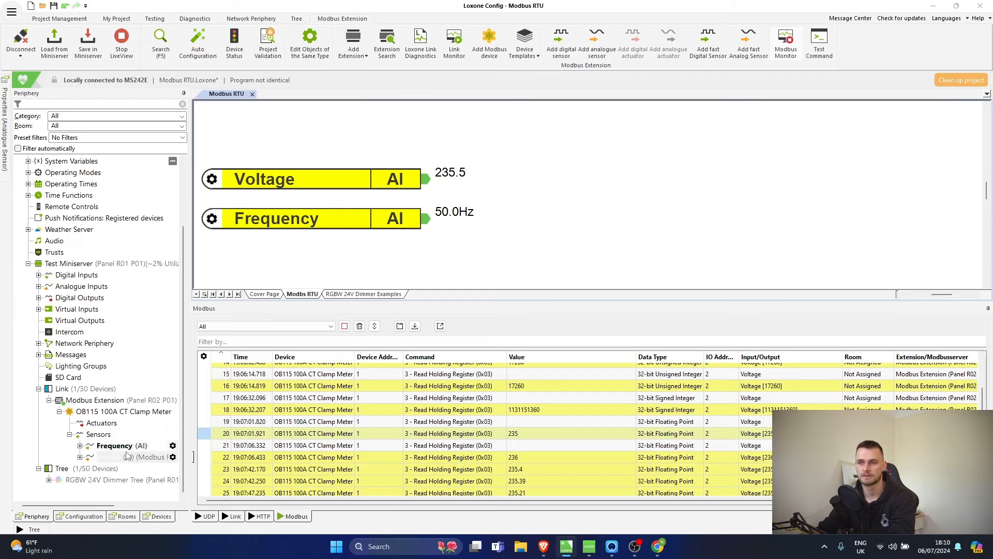
- Set the Voltage sensor's display unit to <v.1>V
{"action": "left_click", "coordinate": [110, 457]}
{"action": "left_click", "coordinate": [297, 391]}
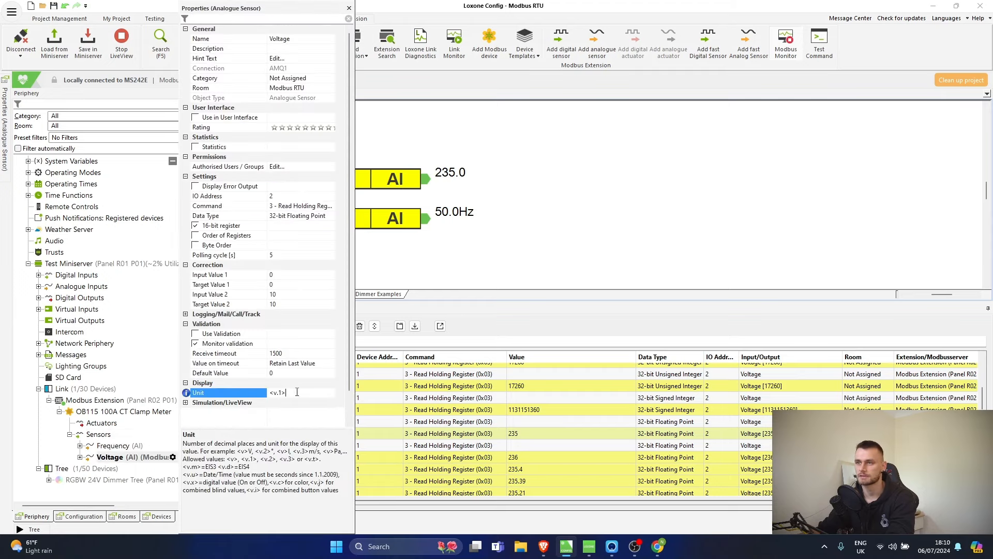
{"action": "type", "text": "V"}
{"action": "left_click", "coordinate": [507, 251]}
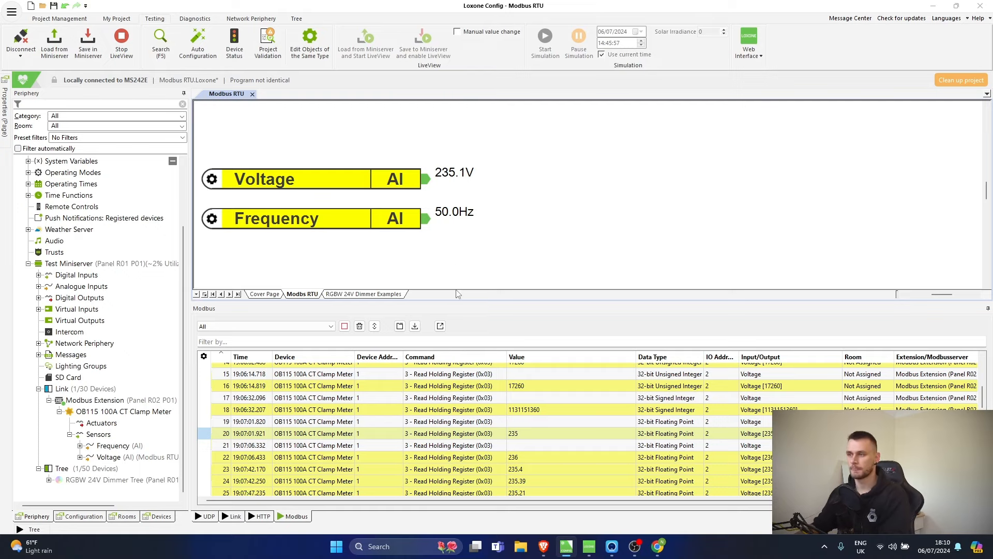
- Switch to the OB115 manual in the browser and find Active power among the register map's instantaneous values
{"action": "mouse_move", "coordinate": [573, 539]}
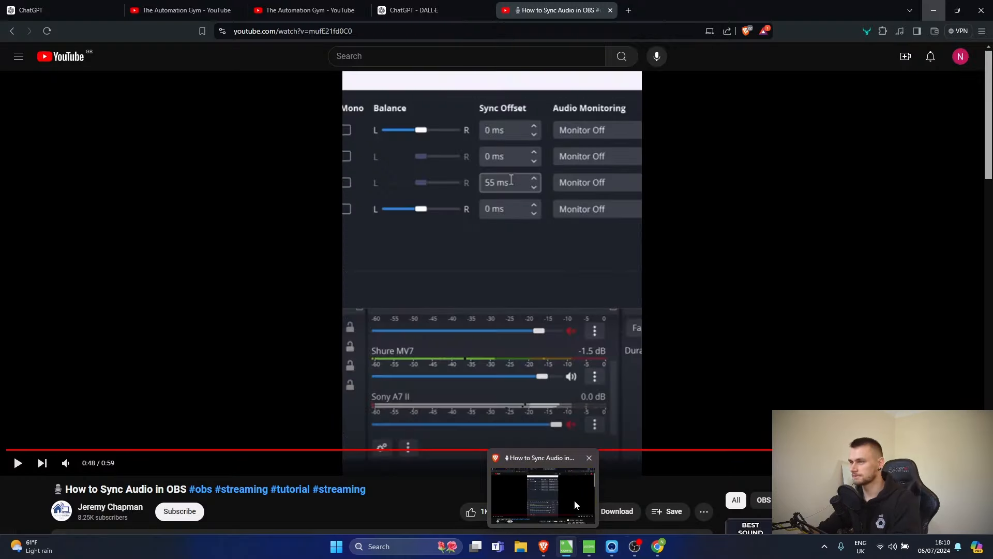
{"action": "mouse_move", "coordinate": [668, 542]}
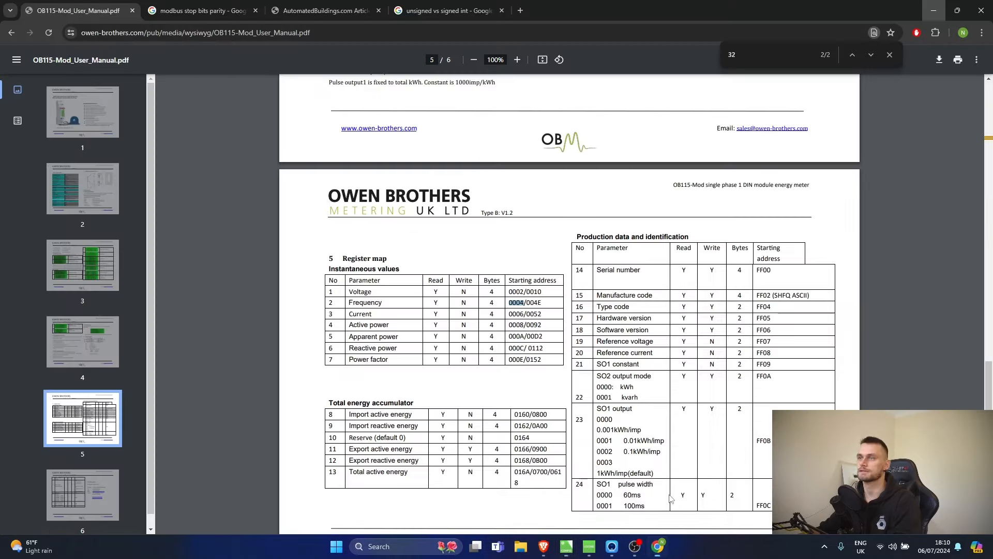
{"action": "left_click", "coordinate": [672, 499]}
{"action": "scroll", "coordinate": [574, 337], "scroll_direction": "down", "scroll_amount": 1}
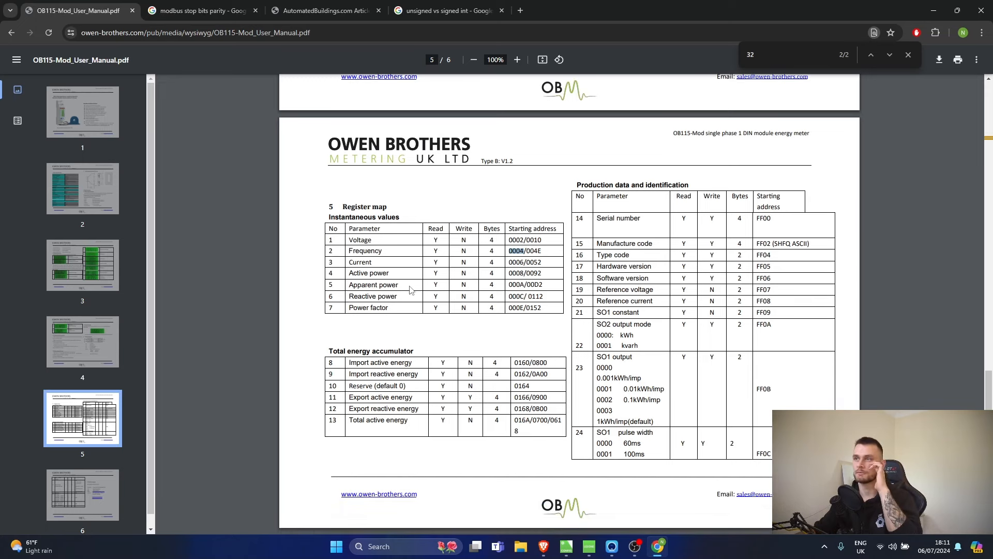
{"action": "left_click_drag", "start_coordinate": [357, 274], "coordinate": [388, 278]}
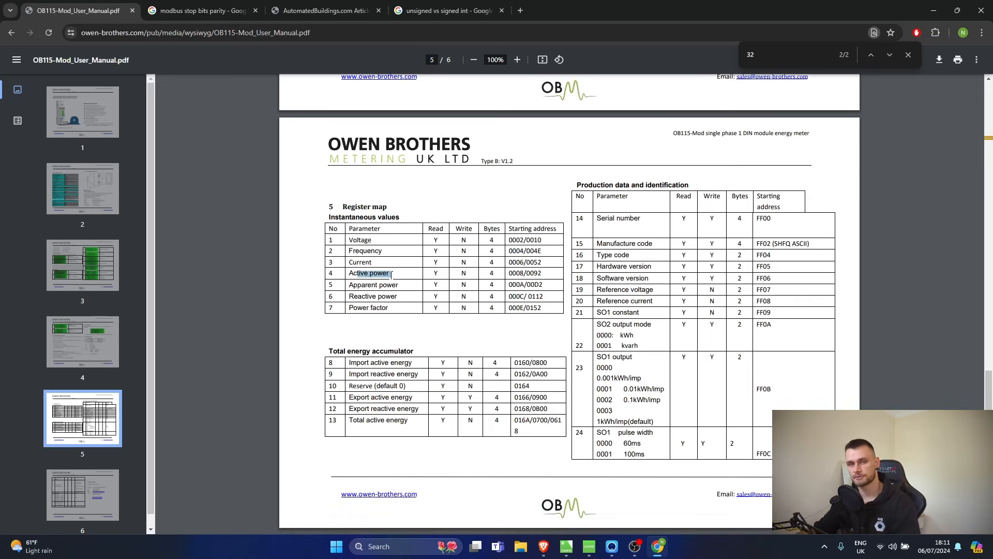
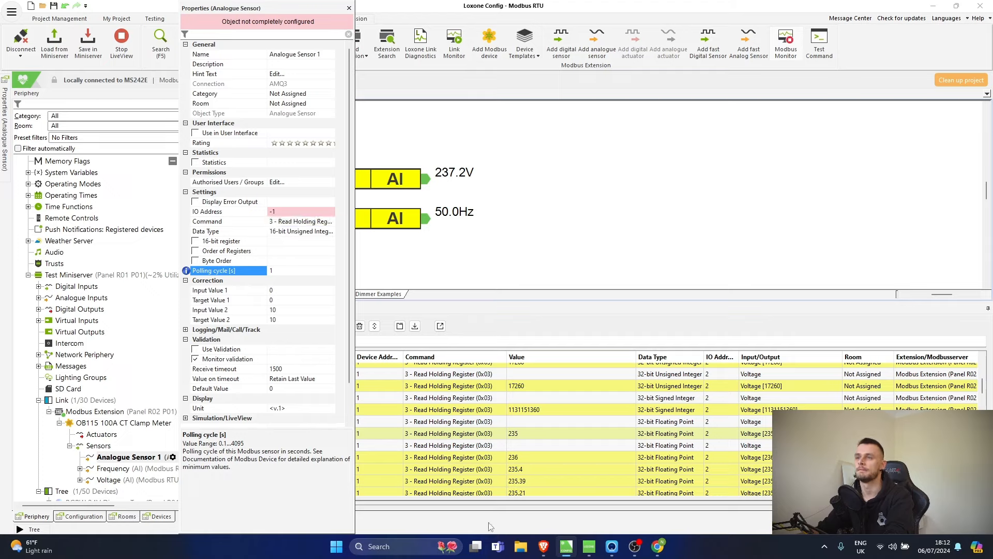
- Look up the Active power starting address in the OB115 manual and set the new analogue sensor's IO address to 8
{"action": "mouse_move", "coordinate": [657, 546]}
{"action": "left_click", "coordinate": [667, 483]}
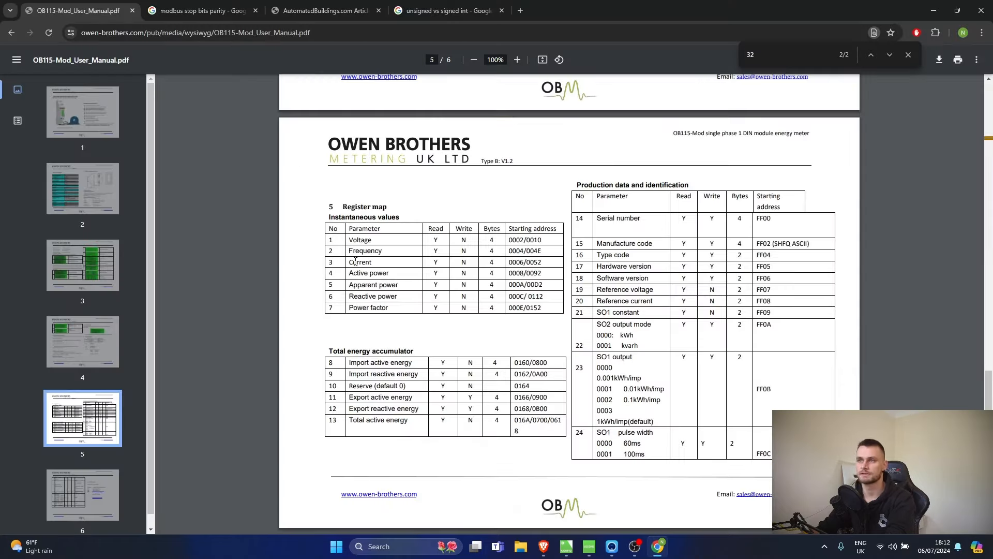
{"action": "left_click_drag", "start_coordinate": [366, 273], "coordinate": [466, 273]}
{"action": "mouse_move", "coordinate": [527, 273]}
{"action": "left_mouse_down"}
{"action": "mouse_move", "coordinate": [544, 273]}
{"action": "mouse_move", "coordinate": [512, 273]}
{"action": "mouse_move", "coordinate": [524, 273]}
{"action": "left_mouse_up"}
{"action": "key", "text": "alt+Tab"}
{"action": "left_click", "coordinate": [243, 210]}
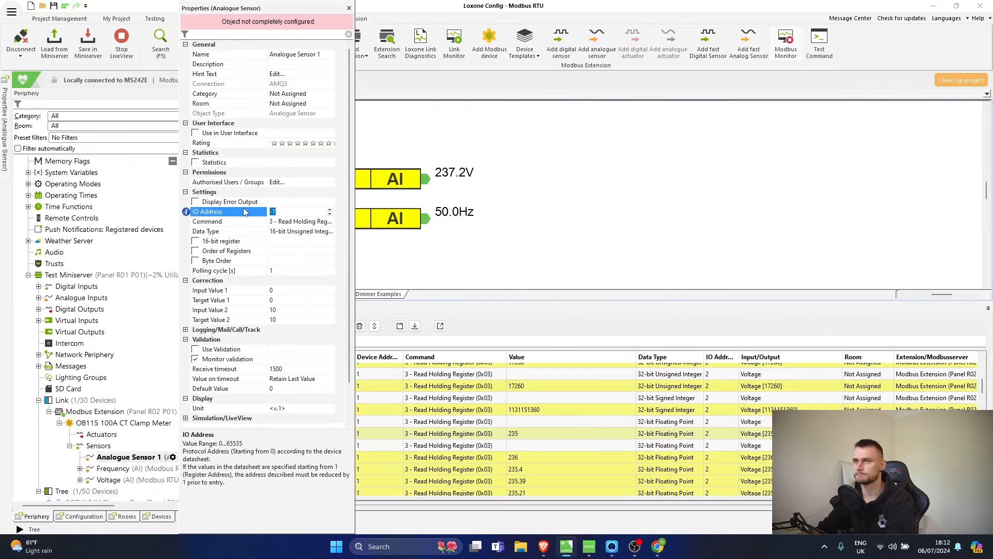
{"action": "type", "text": "8"}
{"action": "key", "text": "Return"}
- Set the new analogue sensor's data type to 32-bit Floating Point with the 16-bit register option on
{"action": "left_click", "coordinate": [246, 214]}
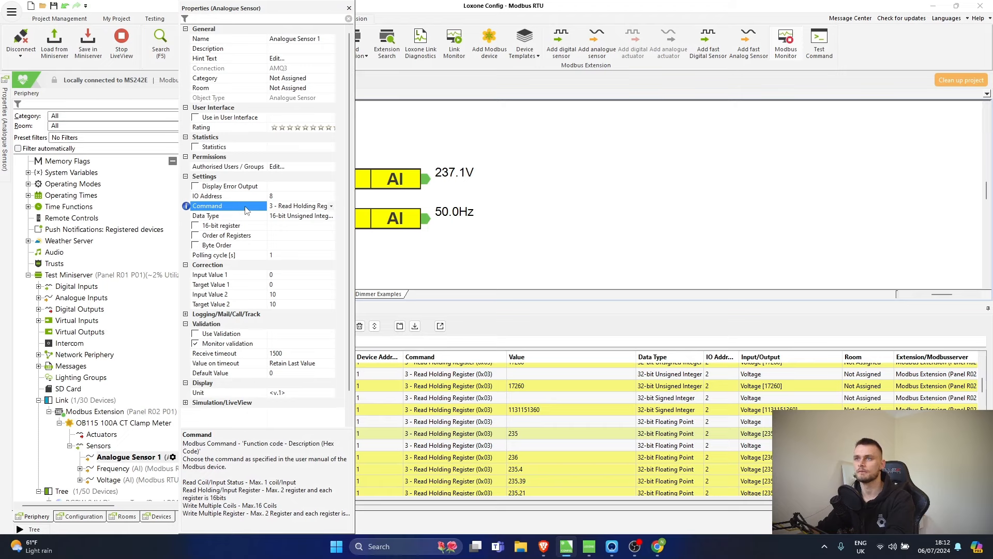
{"action": "left_click", "coordinate": [330, 217]}
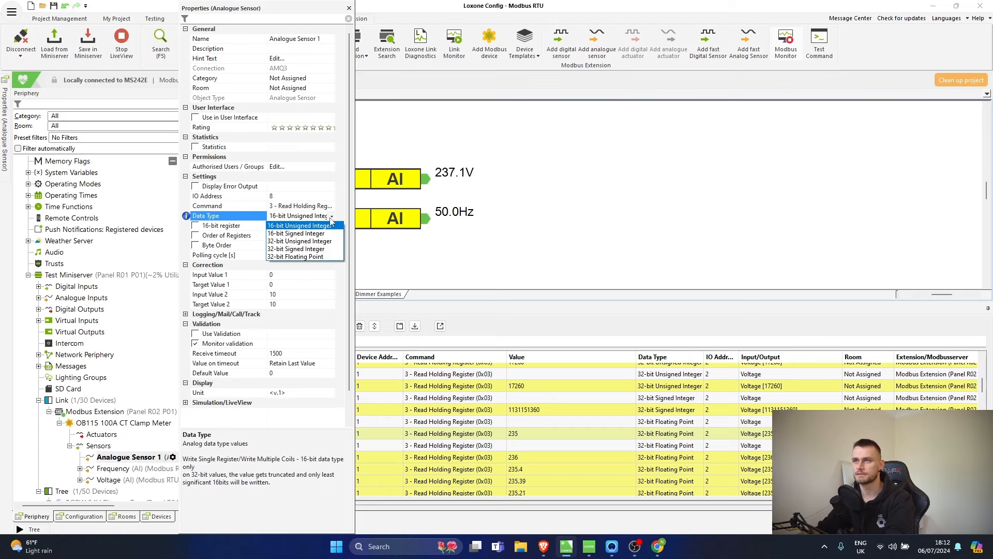
{"action": "left_click", "coordinate": [315, 257]}
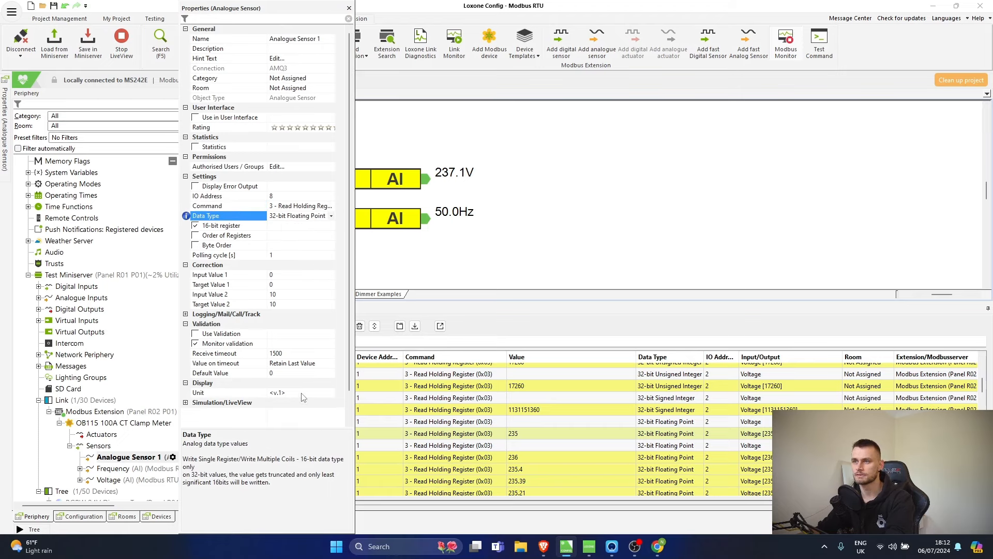
{"action": "scroll", "coordinate": [124, 446], "scroll_direction": "down", "scroll_amount": 1}
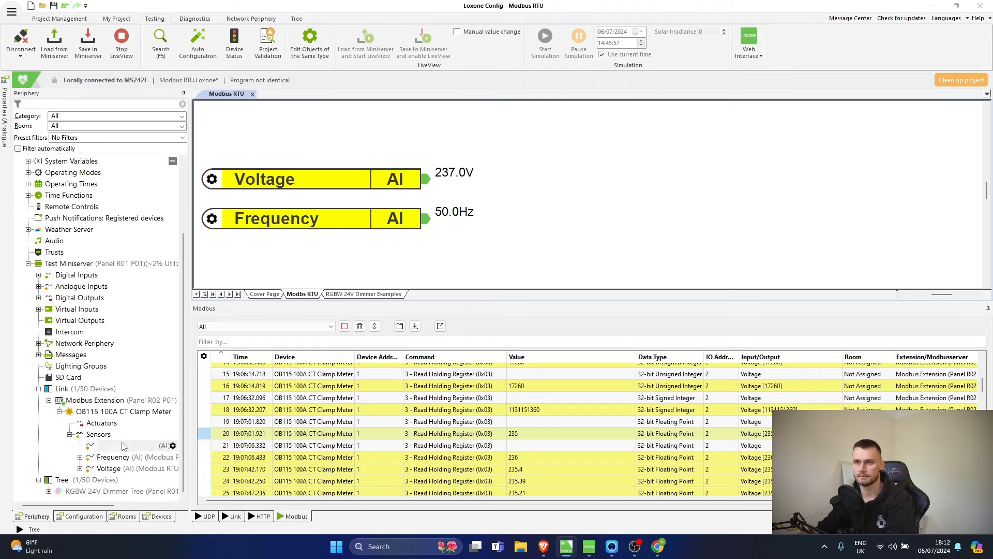
- Rename the new analogue sensor of the OB115 clamp meter as Active Power
{"action": "left_click", "coordinate": [124, 446]}
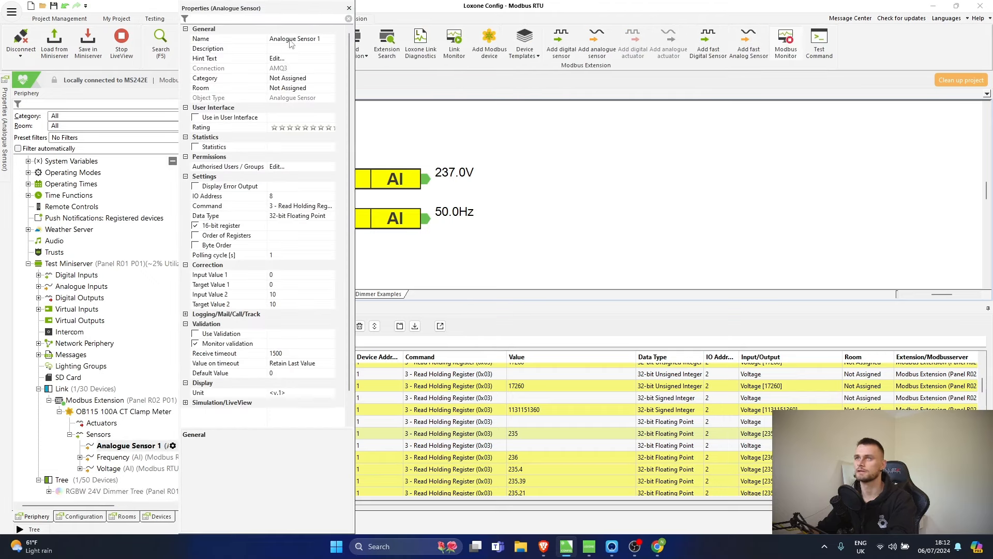
{"action": "left_click", "coordinate": [290, 41]}
{"action": "left_click", "coordinate": [290, 41]}
{"action": "type", "text": "Active "}
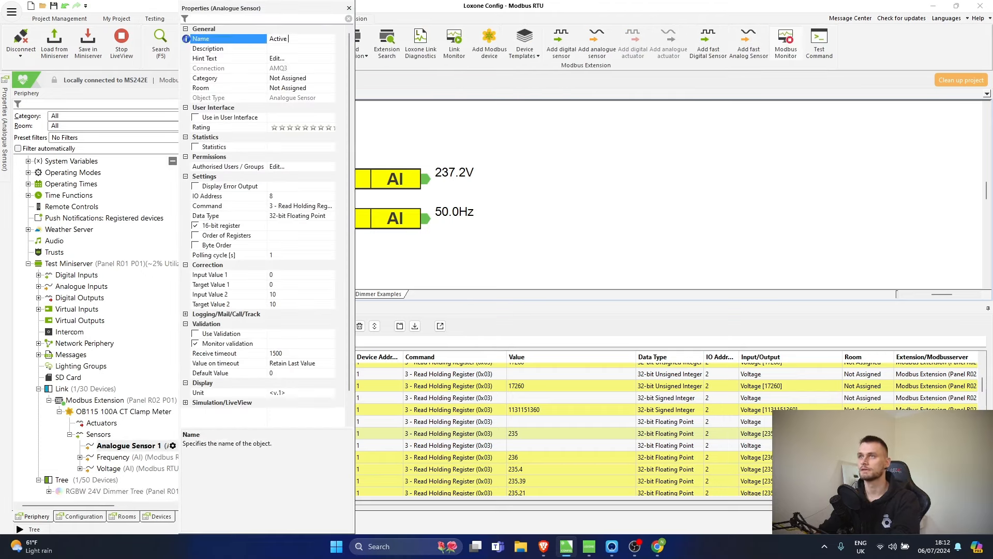
{"action": "type", "text": "Power"}
{"action": "key", "text": "Return"}
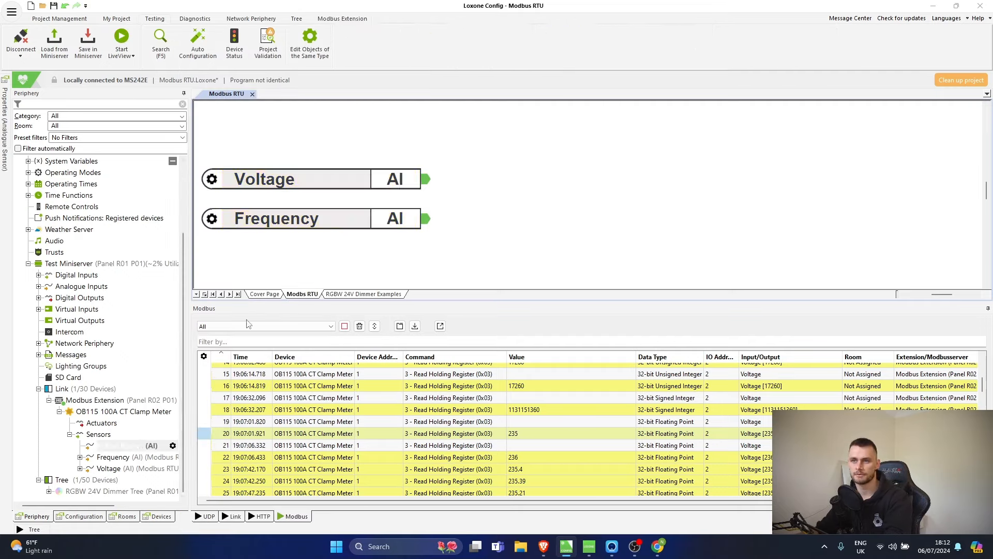
- Place the Active Power sensor below Frequency on the page, save in the Miniserver and start LiveView
{"action": "left_click_drag", "start_coordinate": [108, 445], "coordinate": [319, 228]}
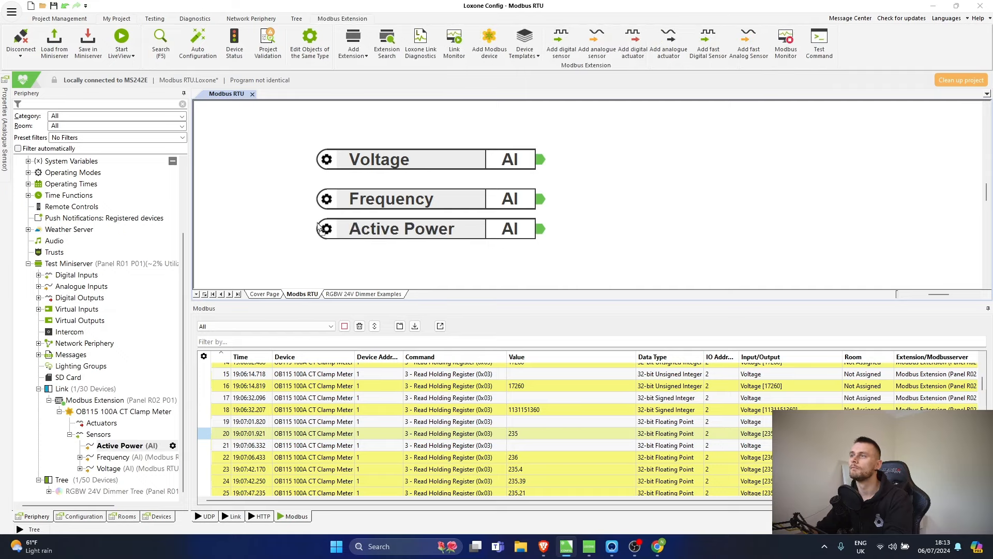
{"action": "left_click", "coordinate": [622, 236]}
{"action": "left_click", "coordinate": [122, 37]}
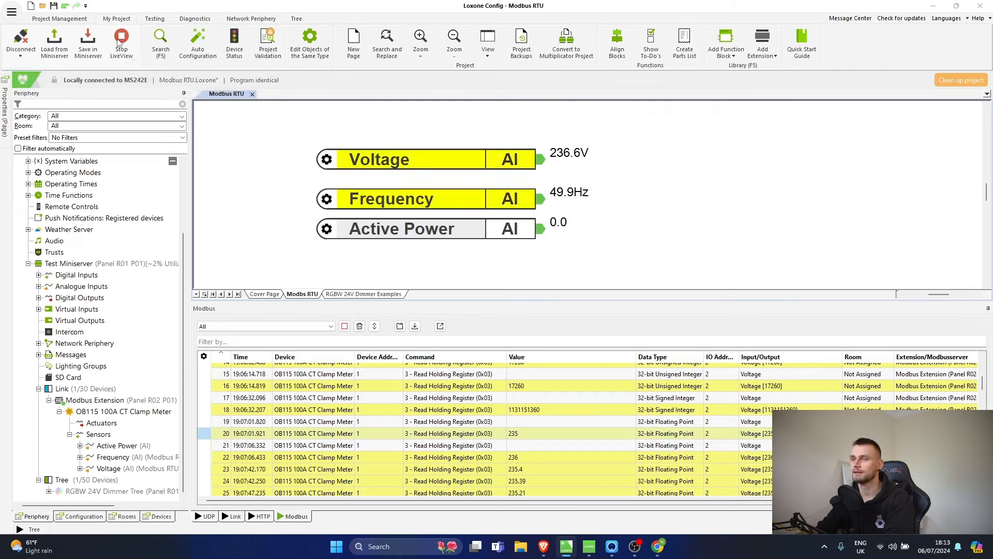
- Examine the newest Active Power readings in the Modbus monitor and compare them with the live value on the page
{"action": "scroll", "coordinate": [447, 252], "scroll_direction": "up", "scroll_amount": 1}
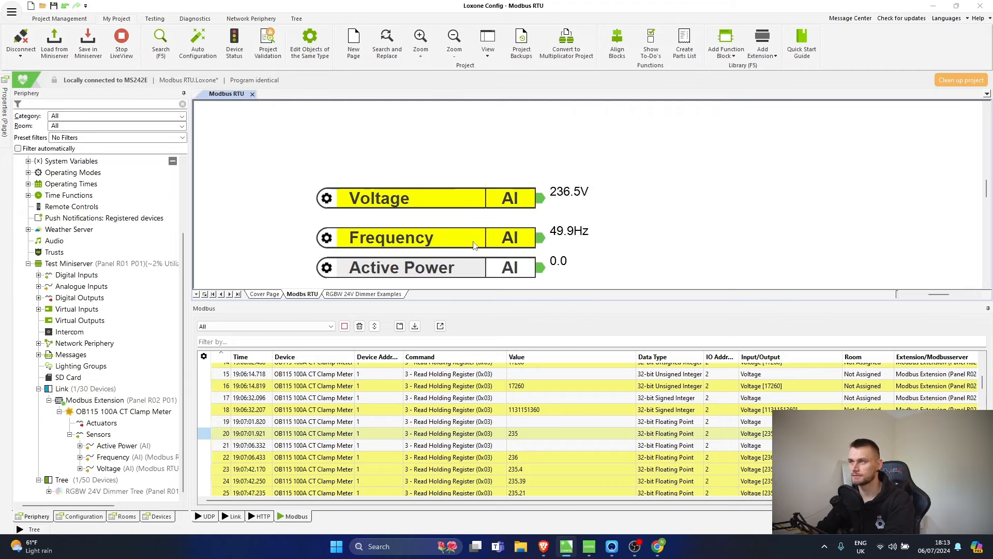
{"action": "scroll", "coordinate": [467, 438], "scroll_direction": "down", "scroll_amount": 20}
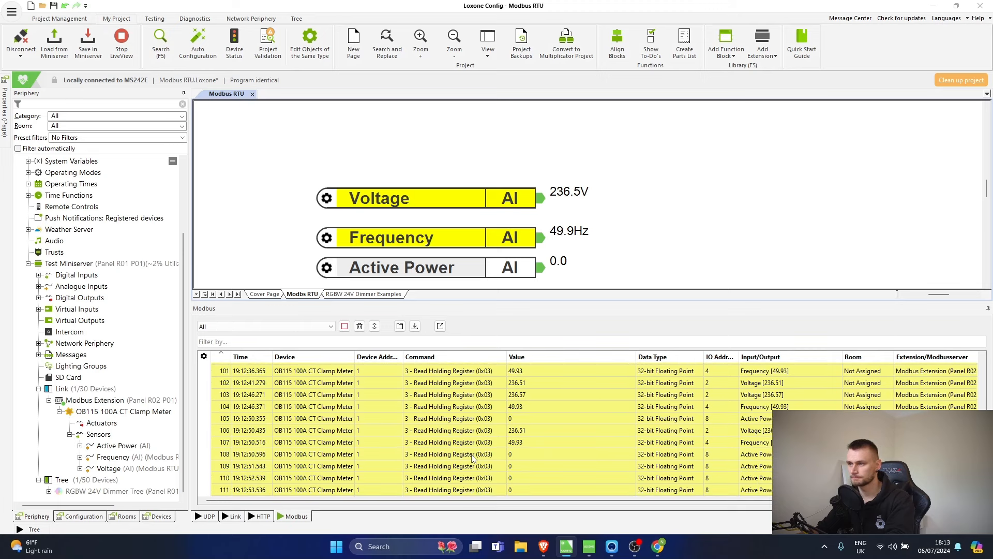
{"action": "left_click", "coordinate": [513, 455]}
{"action": "left_click", "coordinate": [515, 478]}
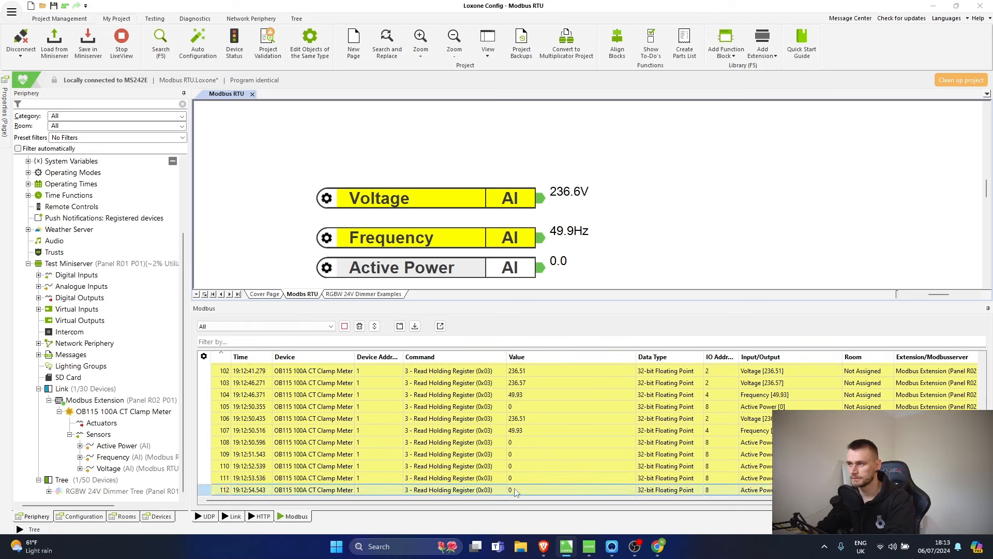
{"action": "left_click", "coordinate": [519, 465]}
{"action": "left_click", "coordinate": [517, 454]}
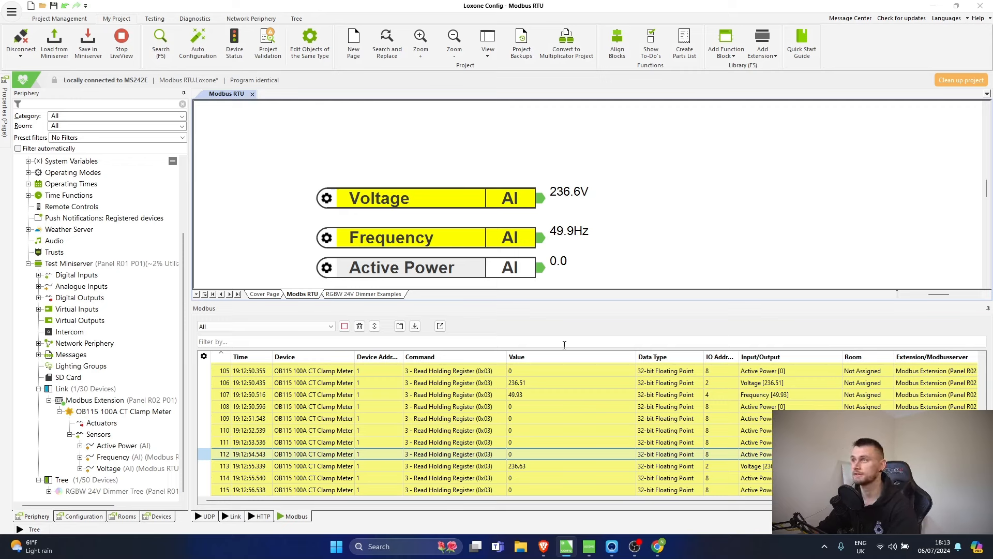
{"action": "scroll", "coordinate": [592, 224], "scroll_direction": "down", "scroll_amount": 2}
{"action": "scroll", "coordinate": [593, 225], "scroll_direction": "up", "scroll_amount": 1}
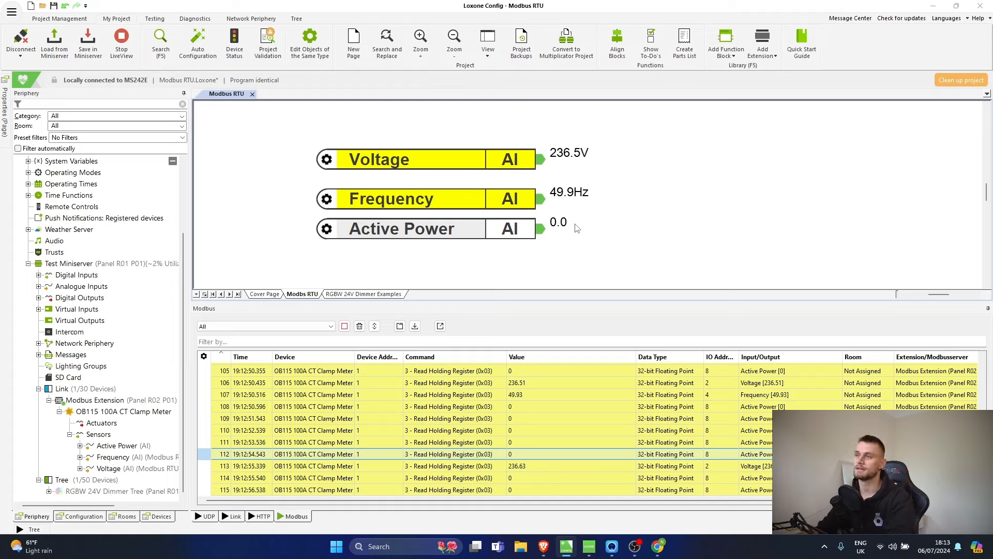
{"action": "left_click", "coordinate": [517, 228]}
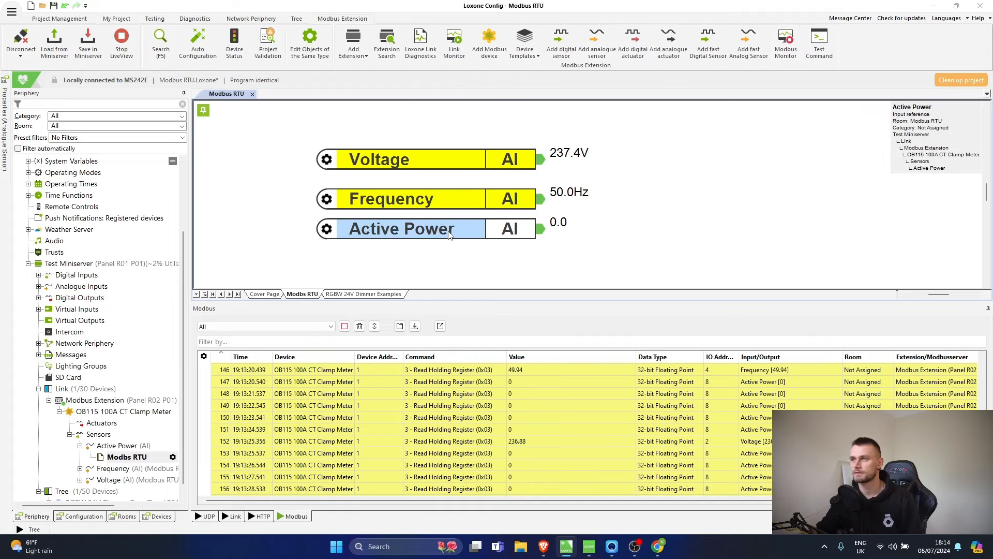
{"action": "scroll", "coordinate": [498, 458], "scroll_direction": "down", "scroll_amount": 6}
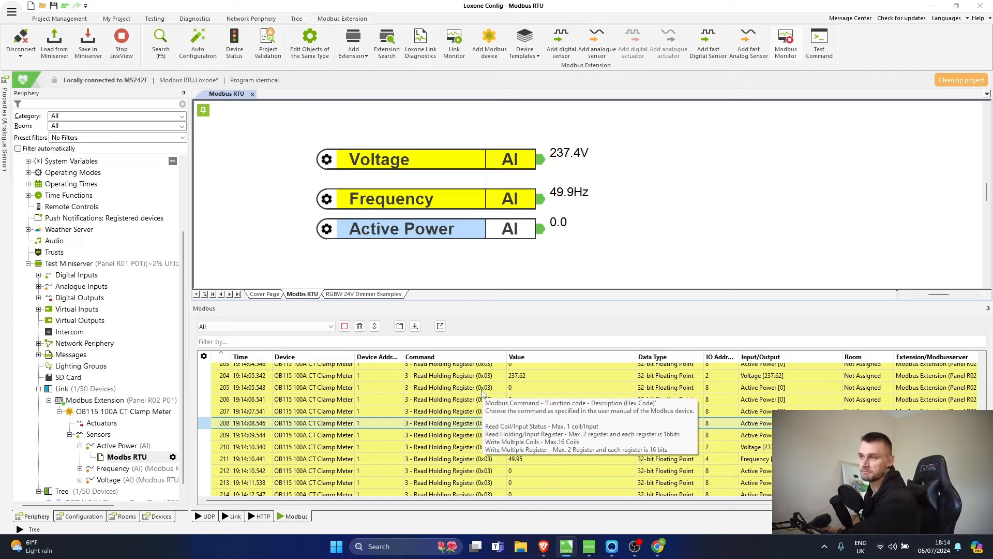
{"action": "scroll", "coordinate": [461, 425], "scroll_direction": "down", "scroll_amount": 6}
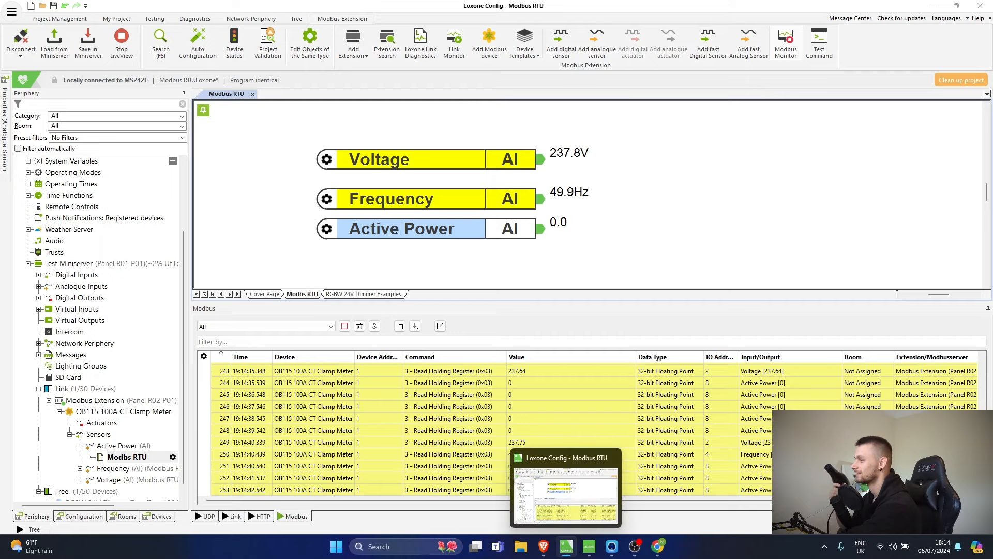
{"action": "left_click", "coordinate": [723, 246]}
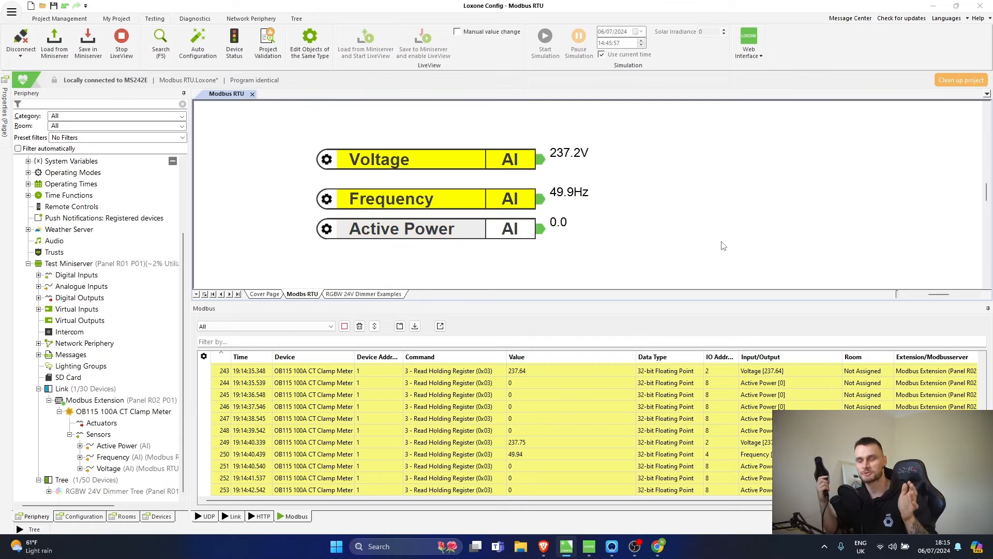
{"action": "scroll", "coordinate": [571, 459], "scroll_direction": "down", "scroll_amount": 6}
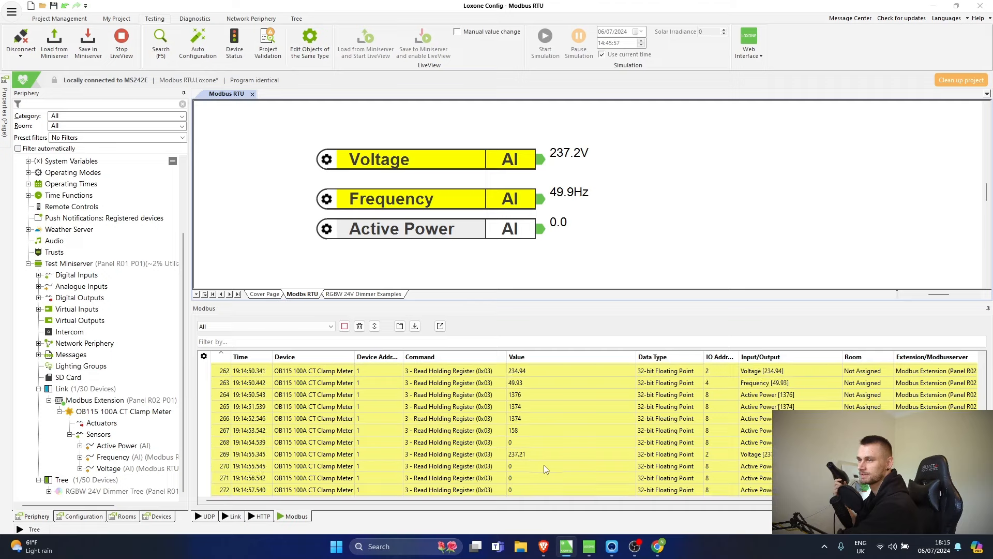
- Shorten the polling cycle of the Active Power sensor
{"action": "left_click", "coordinate": [325, 233]}
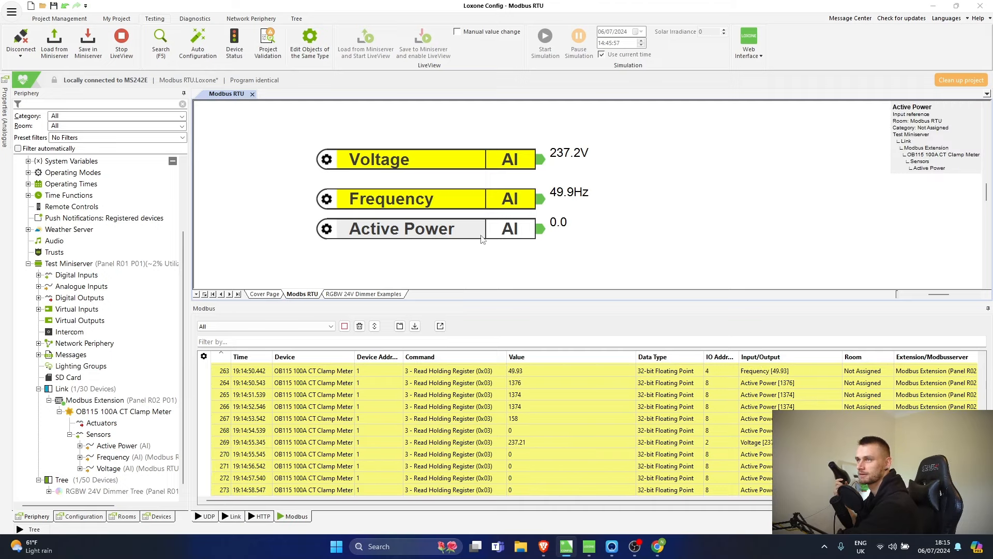
{"action": "left_click", "coordinate": [324, 234]}
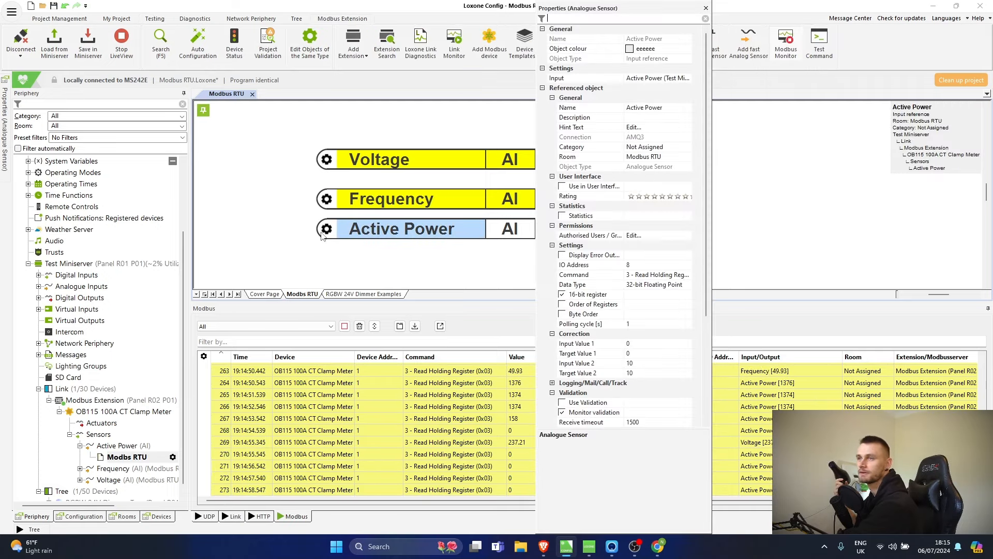
{"action": "left_click", "coordinate": [637, 326]}
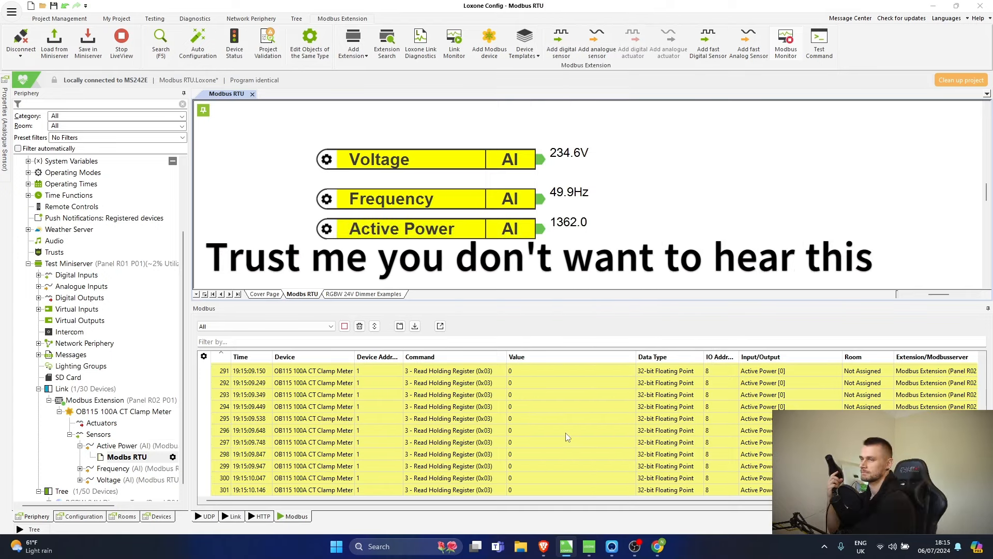
- Stop the Modbus monitor recording and examine the logged Active Power readings from the hair dryer test
{"action": "left_click", "coordinate": [375, 326]}
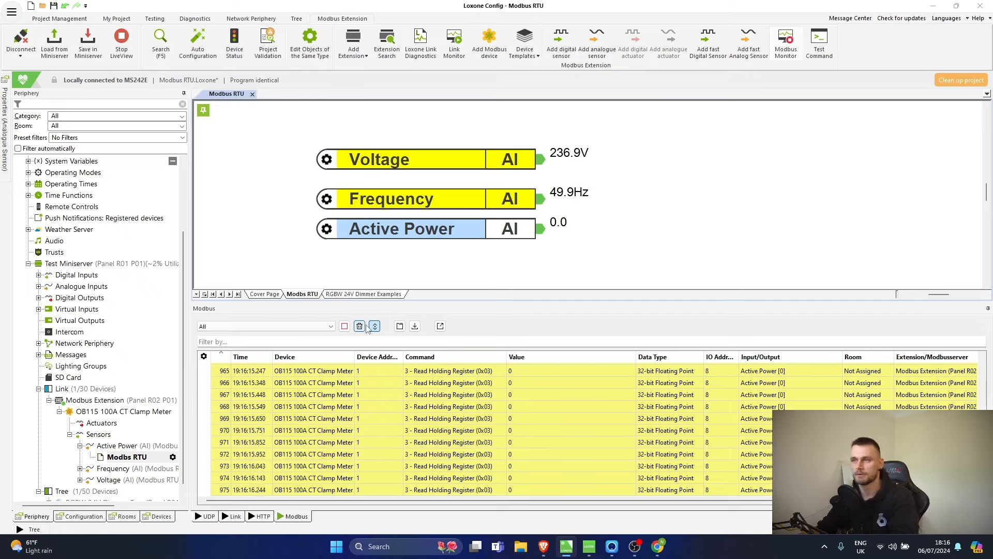
{"action": "left_click", "coordinate": [345, 325]}
{"action": "scroll", "coordinate": [343, 432], "scroll_direction": "up", "scroll_amount": 8}
{"action": "scroll", "coordinate": [343, 432], "scroll_direction": "up", "scroll_amount": 20}
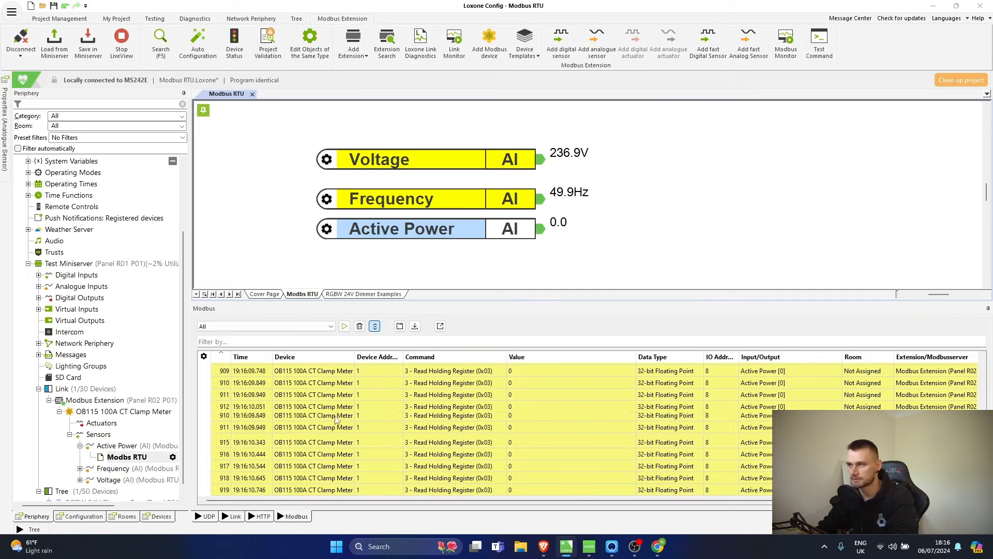
{"action": "scroll", "coordinate": [327, 426], "scroll_direction": "up", "scroll_amount": 15}
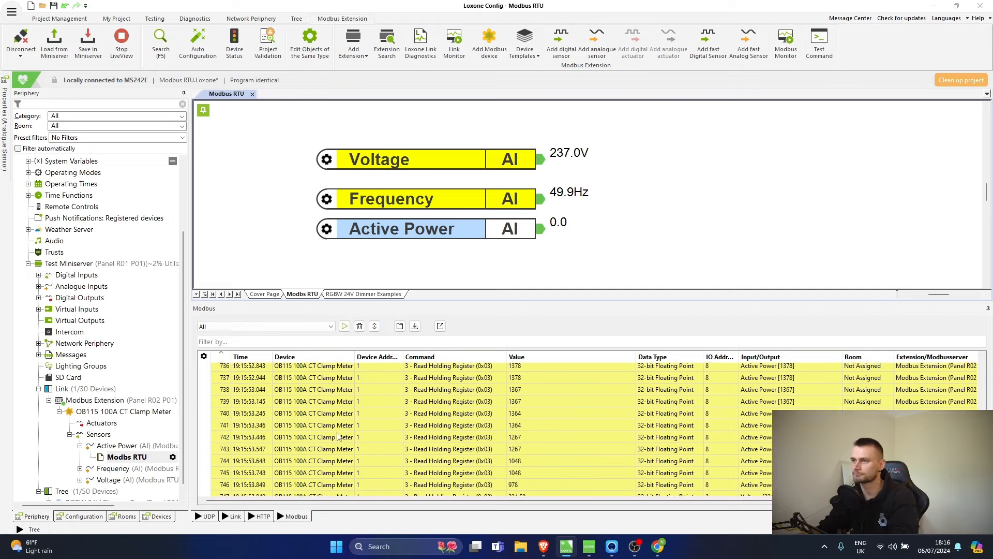
{"action": "left_click", "coordinate": [551, 408]}
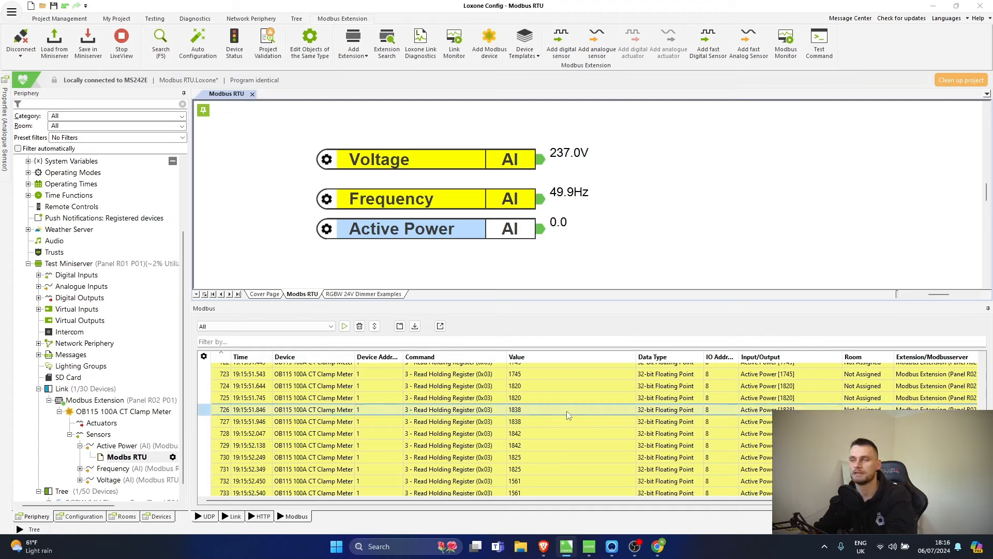
{"action": "left_click", "coordinate": [538, 420]}
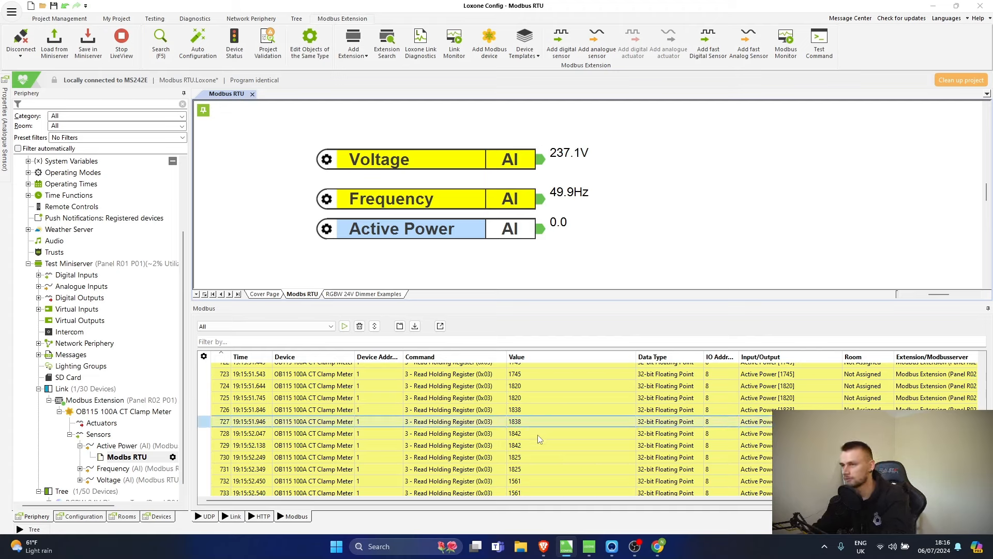
{"action": "left_click", "coordinate": [537, 406]}
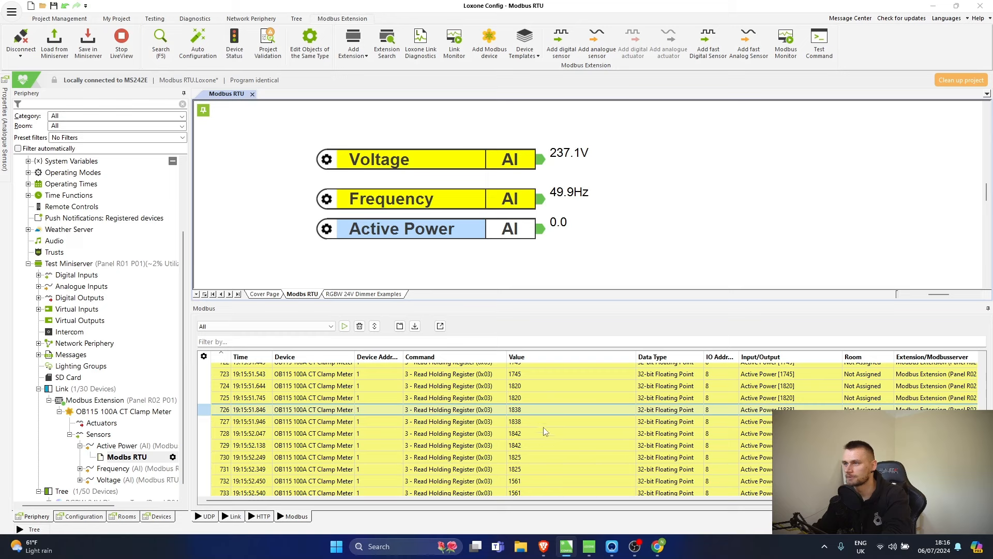
{"action": "scroll", "coordinate": [543, 426], "scroll_direction": "up", "scroll_amount": 4}
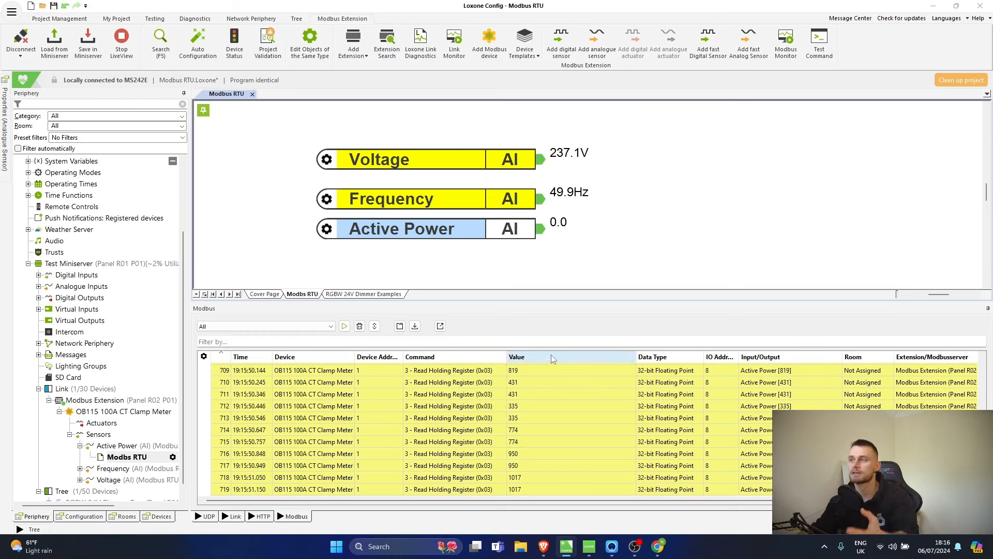
- Add a Meter function block to the page beside the Voltage, Frequency and Active Power sensors
{"action": "left_click", "coordinate": [682, 215]}
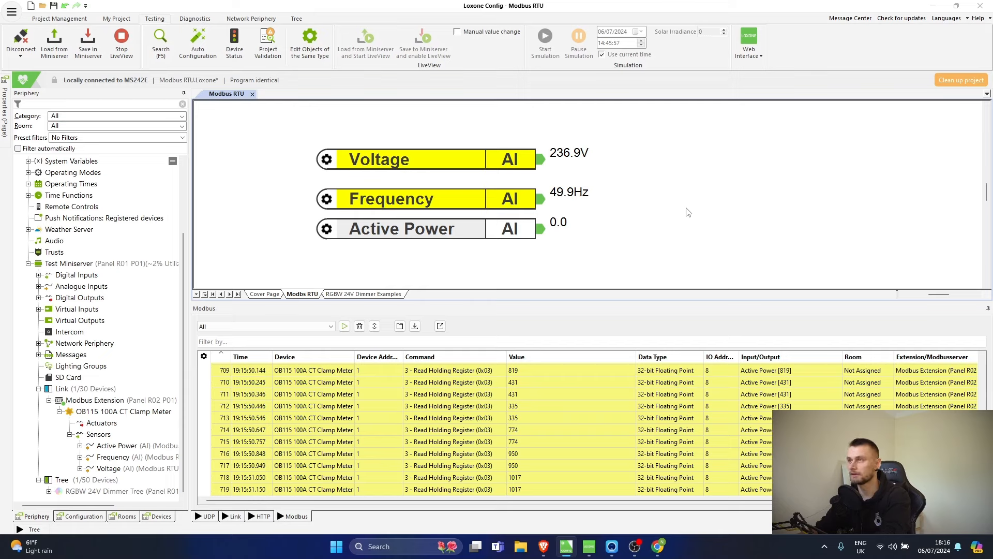
{"action": "double_click", "coordinate": [688, 212]}
{"action": "type", "text": "meter"}
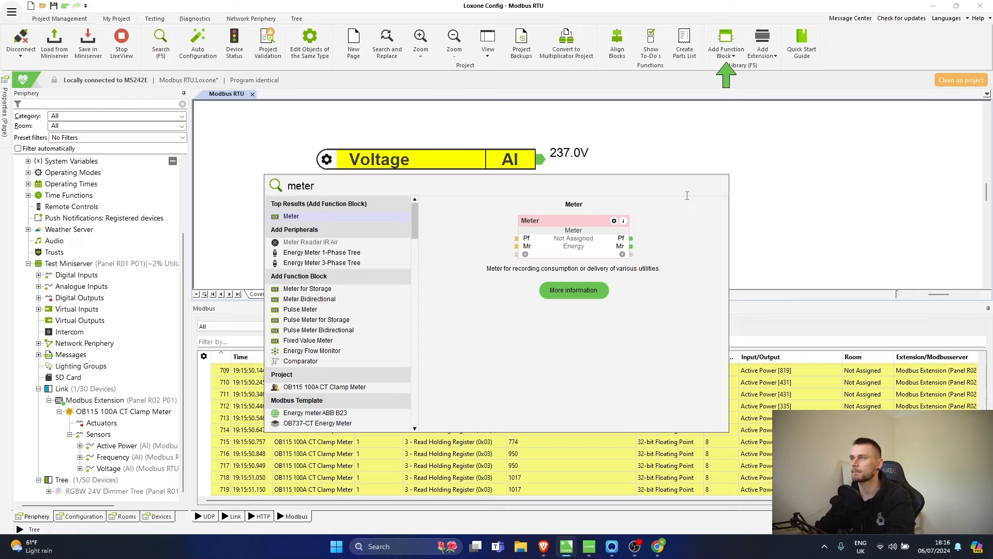
{"action": "key", "text": "Return"}
{"action": "left_click", "coordinate": [658, 144]}
- Rename the new Meter function block as Hair Dryer
{"action": "double_click", "coordinate": [714, 163]}
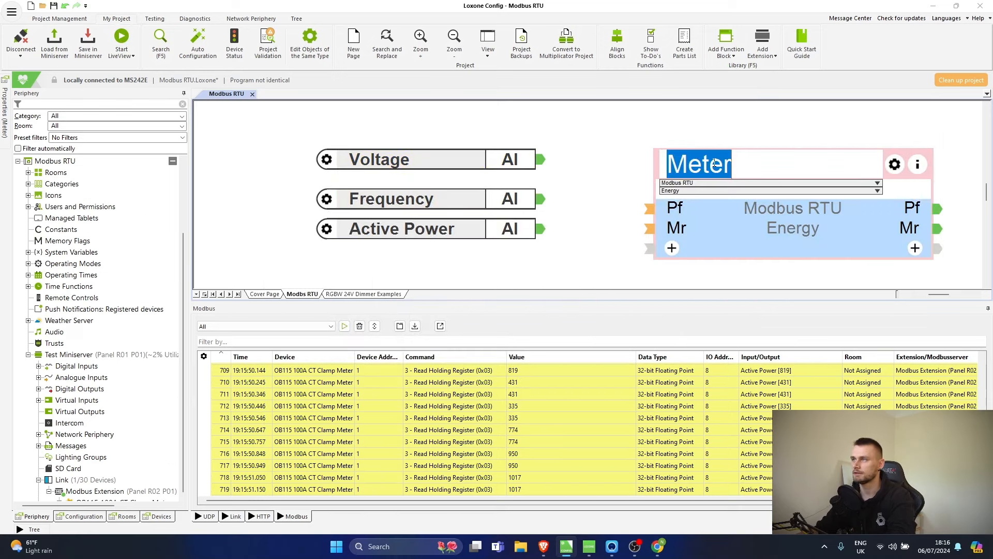
{"action": "type", "text": "Hia"}
{"action": "key", "text": "BackSpace"}
{"action": "key", "text": "BackSpace"}
{"action": "type", "text": "air"}
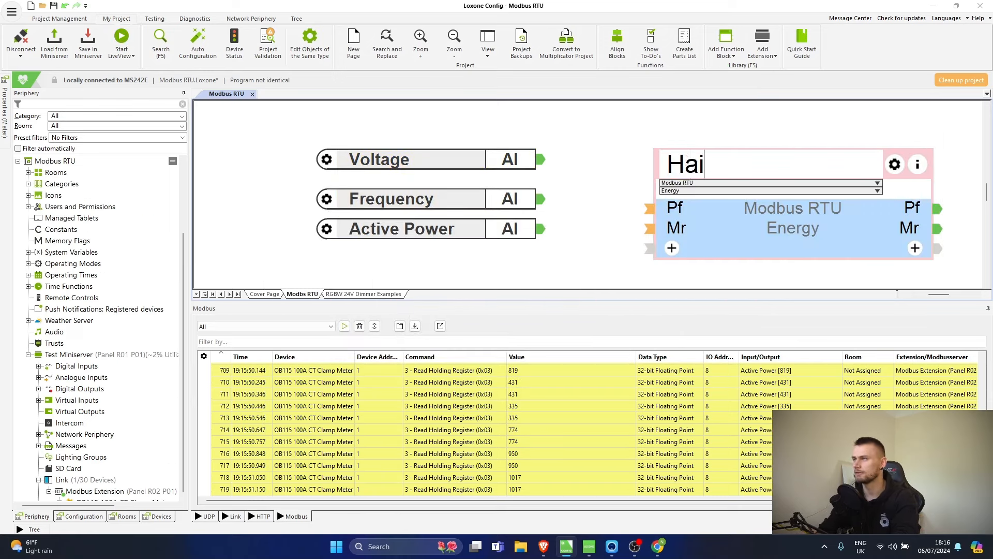
{"action": "type", "text": " Dryer"}
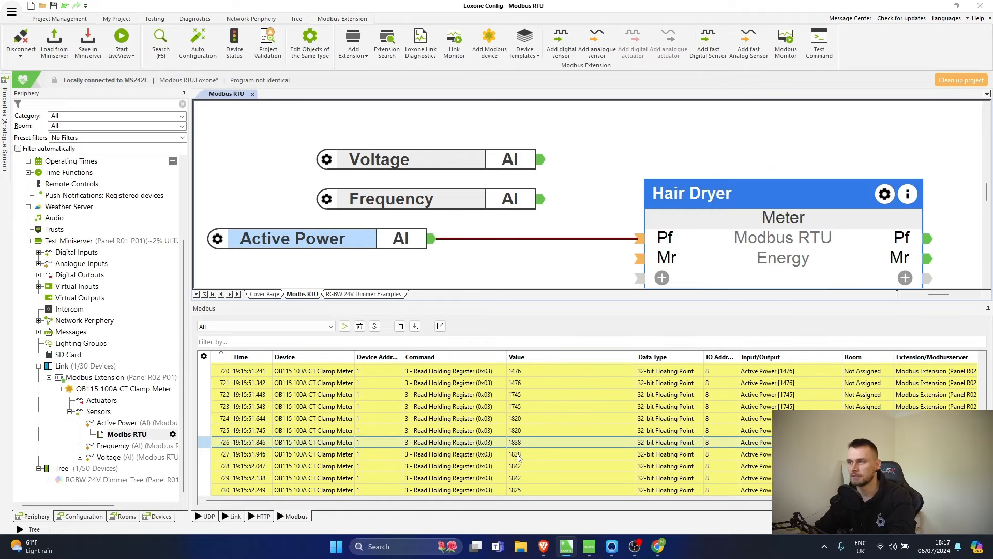
- Correct the Active Power sensor from watts to kilowatts with Input Value 2 set to 1000 and Target Value 2 to 1
{"action": "left_click", "coordinate": [519, 465]}
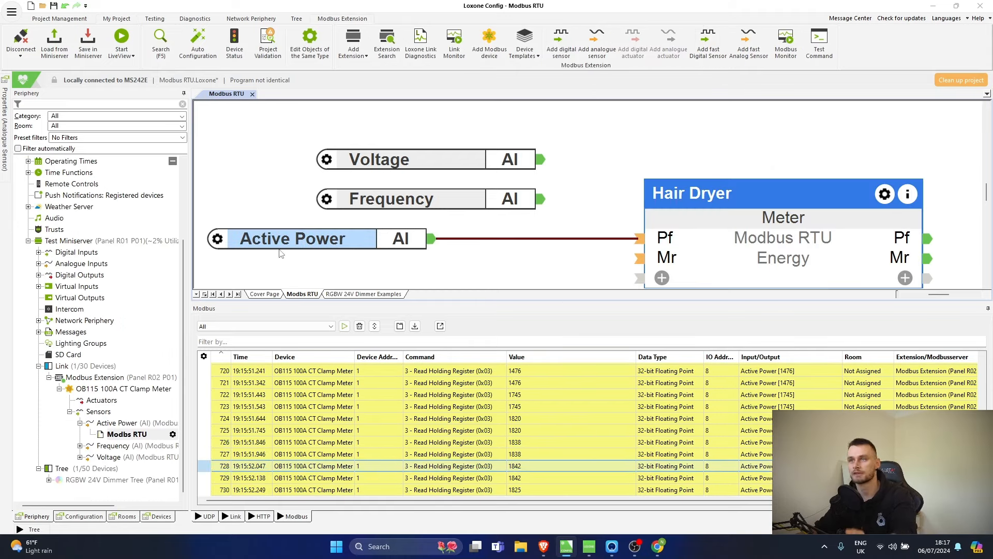
{"action": "double_click", "coordinate": [222, 241]}
{"action": "scroll", "coordinate": [536, 344], "scroll_direction": "down", "scroll_amount": 1}
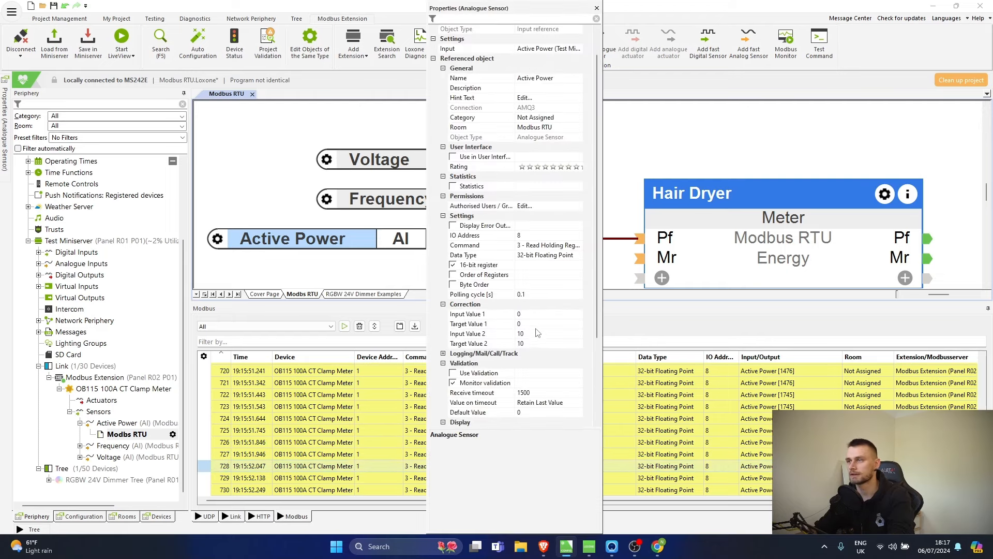
{"action": "left_click", "coordinate": [537, 334]}
{"action": "left_click", "coordinate": [535, 341]}
{"action": "left_click", "coordinate": [535, 334]}
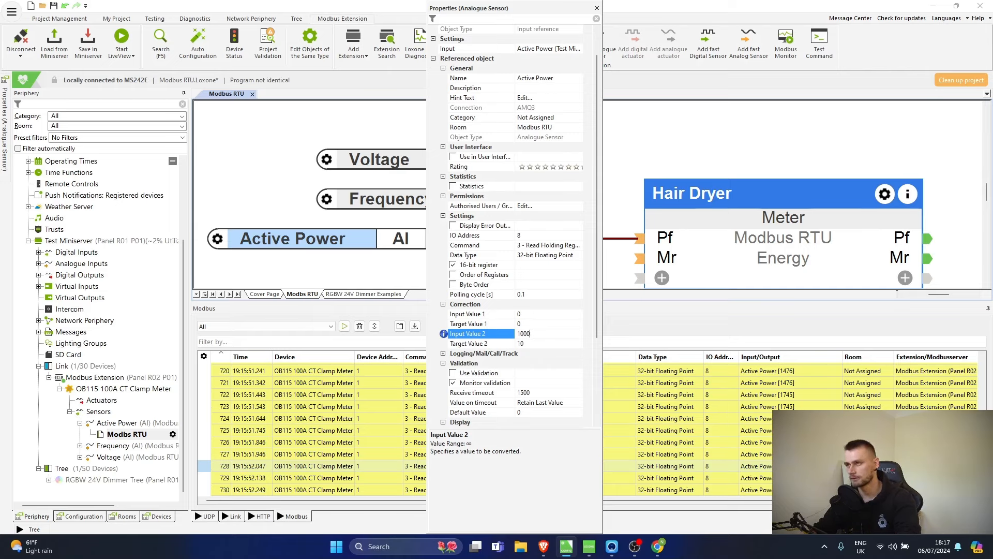
{"action": "left_click", "coordinate": [547, 342]}
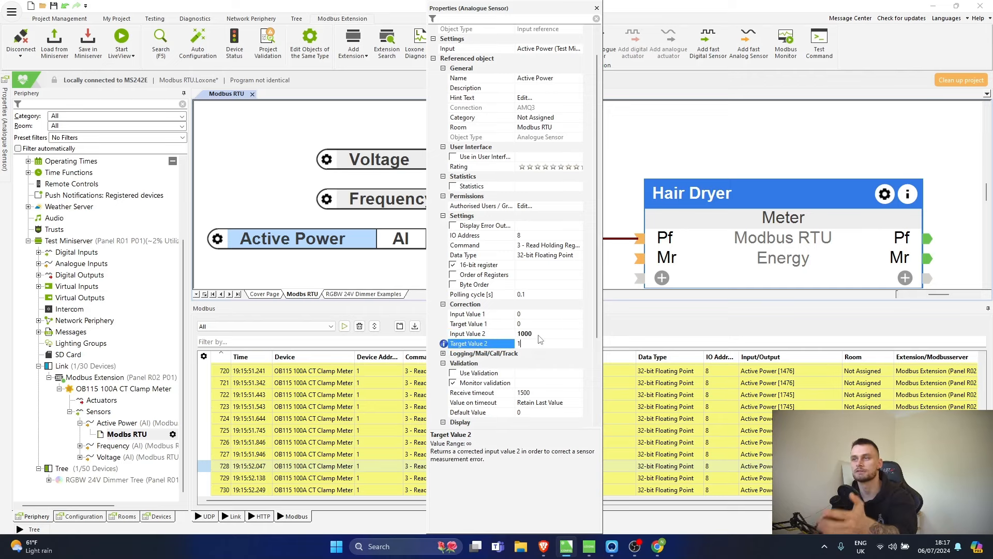
{"action": "left_click", "coordinate": [538, 335]}
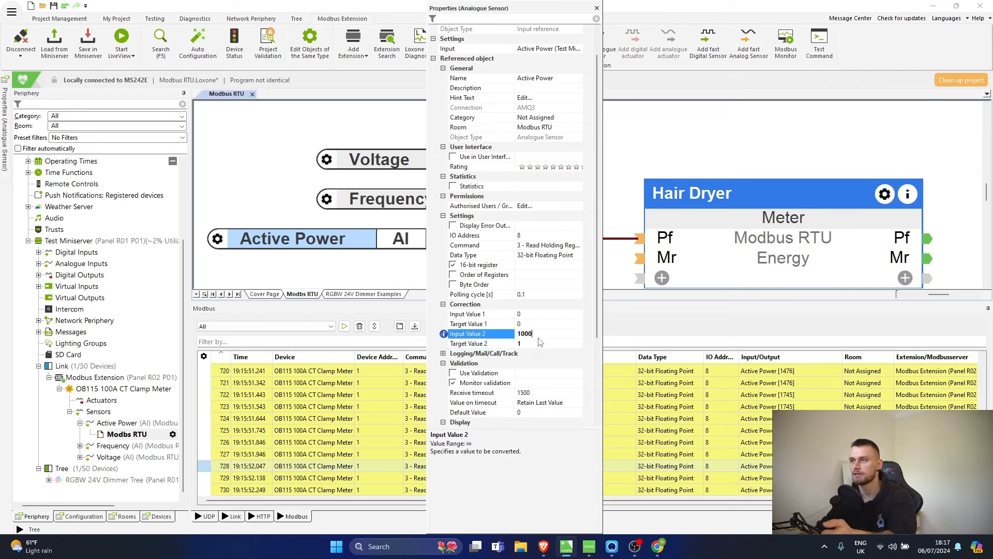
- Set the Active Power sensor's display unit to <v.3>kW and close its properties
{"action": "scroll", "coordinate": [543, 348], "scroll_direction": "down", "scroll_amount": 2}
{"action": "left_click", "coordinate": [546, 381]}
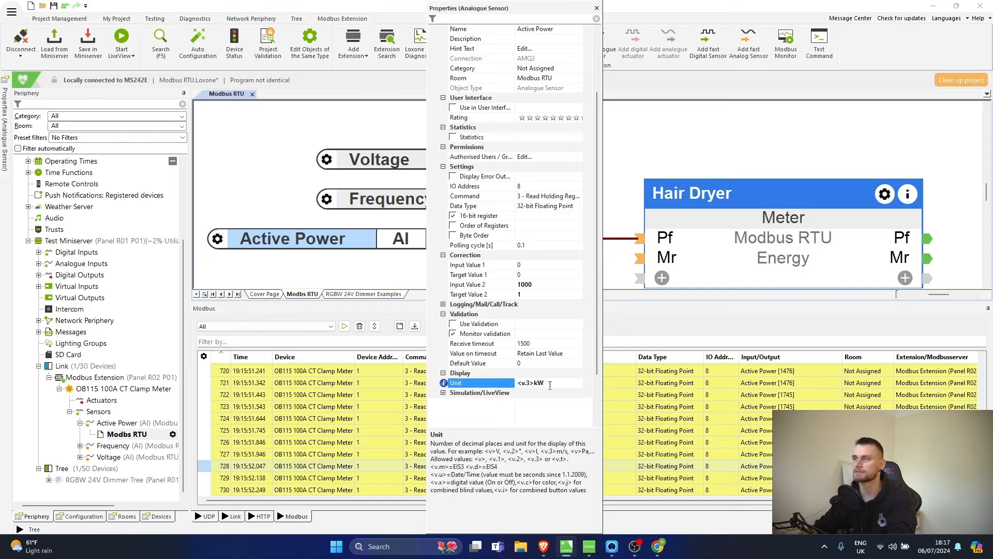
{"action": "left_click", "coordinate": [640, 159]}
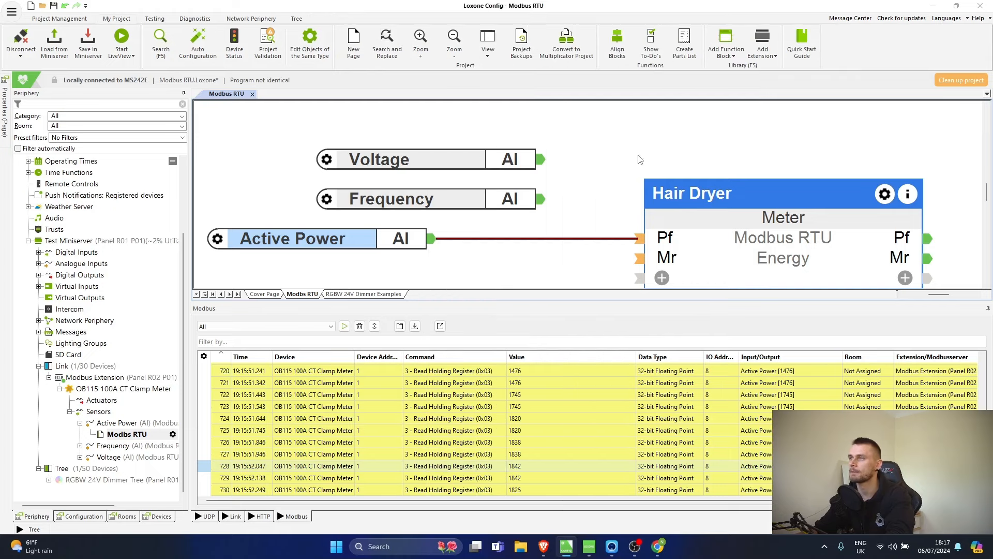
- Save the program in the Miniserver, start LiveView and shift the Active Power block farther away from the Hair Dryer meter
{"action": "left_click", "coordinate": [87, 51]}
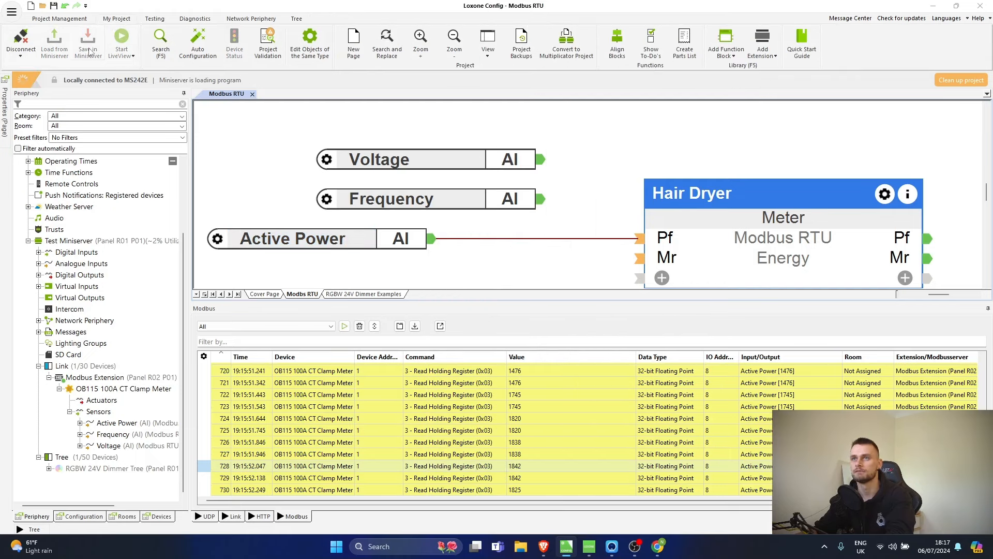
{"action": "left_click", "coordinate": [121, 38]}
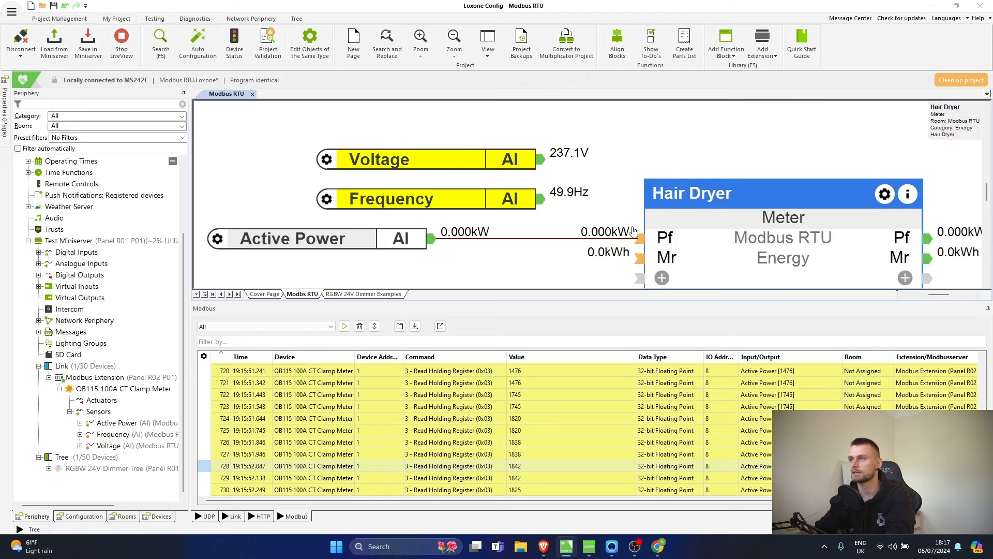
{"action": "left_click_drag", "start_coordinate": [346, 241], "coordinate": [266, 242]}
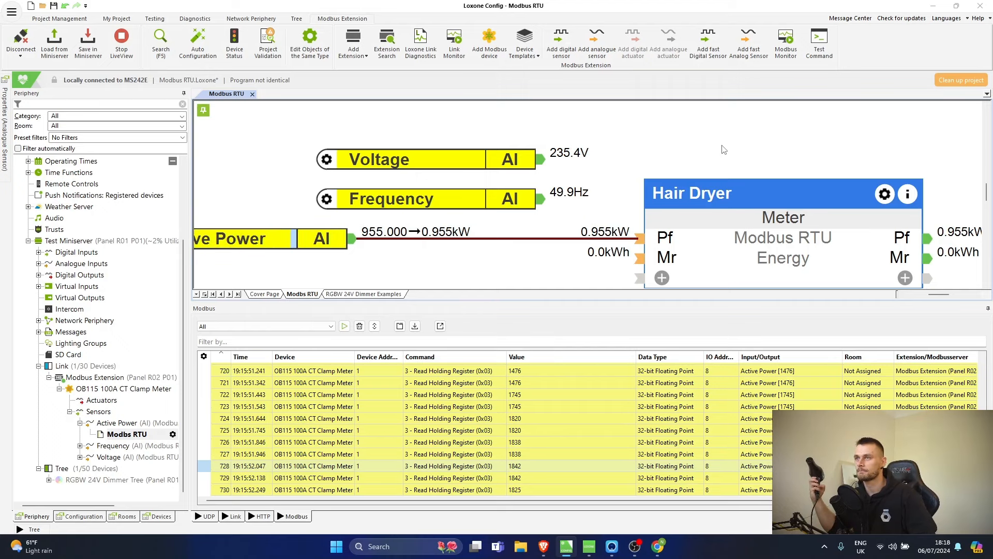
- Switch to the Loxone app, view the Hair Dryer meter in the Modbus RTU room and place the window beside the live page
{"action": "left_click", "coordinate": [590, 546]}
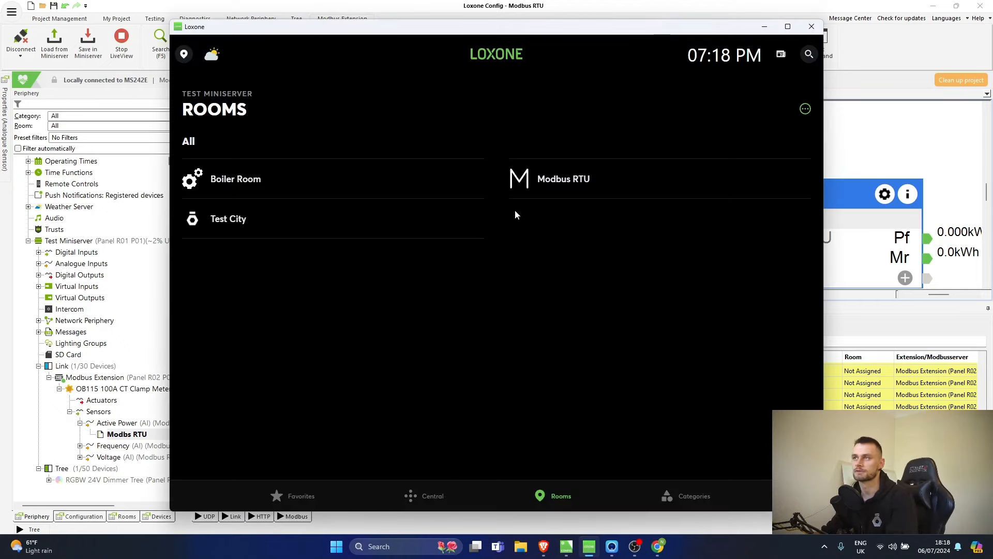
{"action": "left_click", "coordinate": [544, 505]}
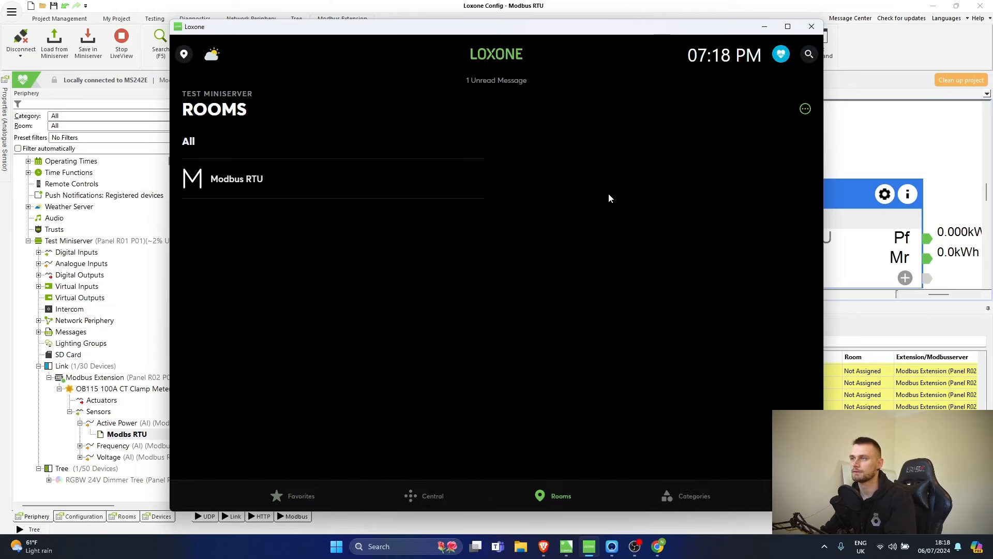
{"action": "left_click", "coordinate": [309, 178]}
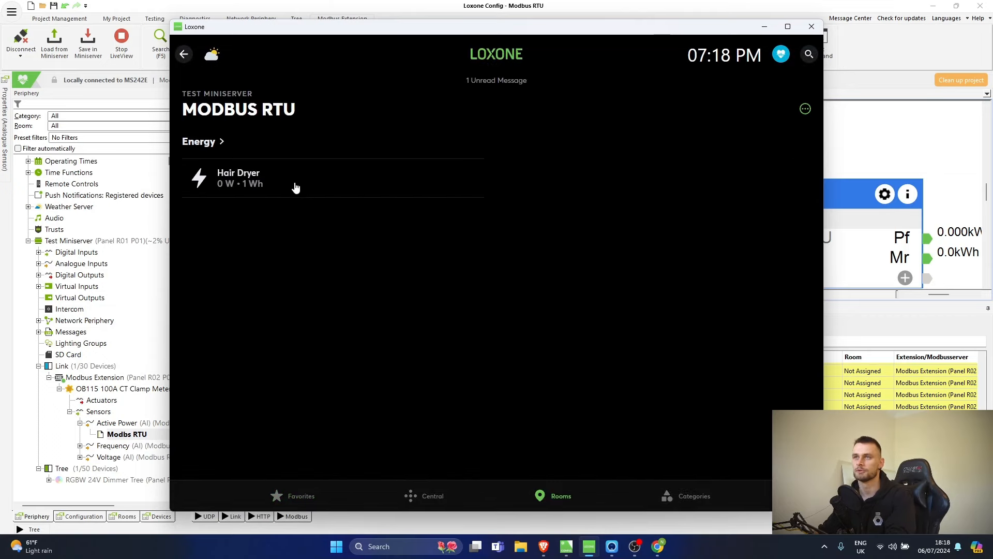
{"action": "left_click", "coordinate": [264, 182]}
{"action": "left_click_drag", "start_coordinate": [378, 27], "coordinate": [869, 11]}
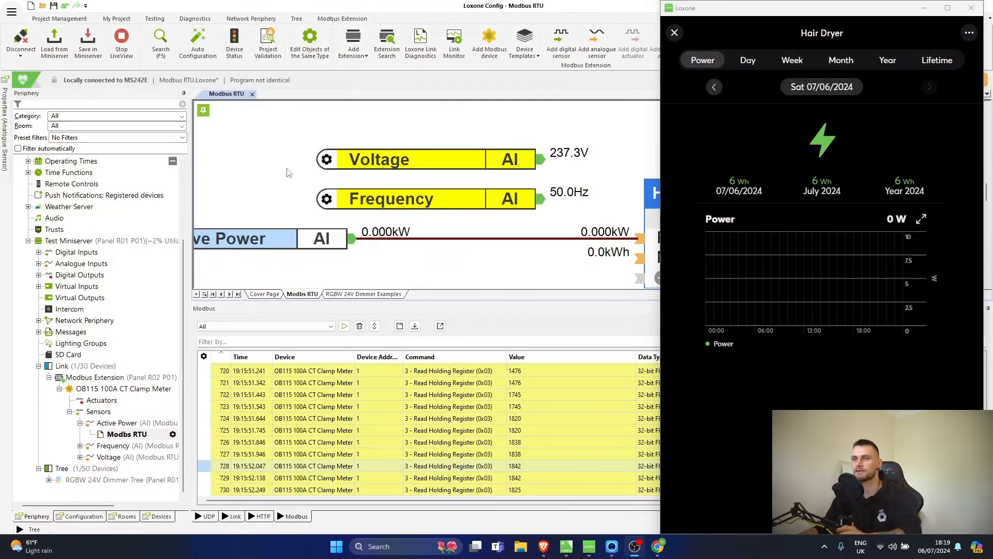
- Return to Loxone Config, view the save-as-template dialog for the OB115 100A CT Clamp Meter and close it without saving
{"action": "left_click", "coordinate": [355, 207]}
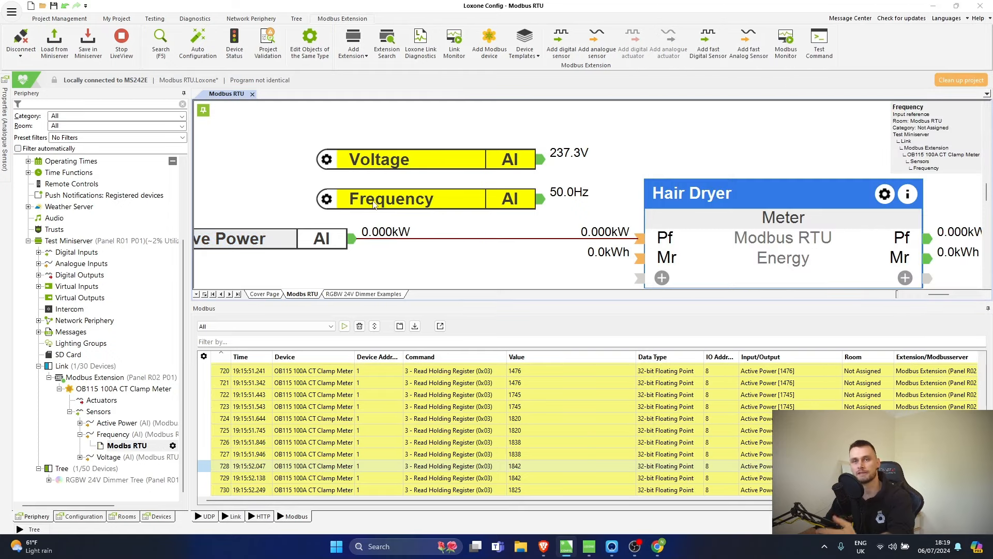
{"action": "scroll", "coordinate": [517, 227], "scroll_direction": "down", "scroll_amount": 4}
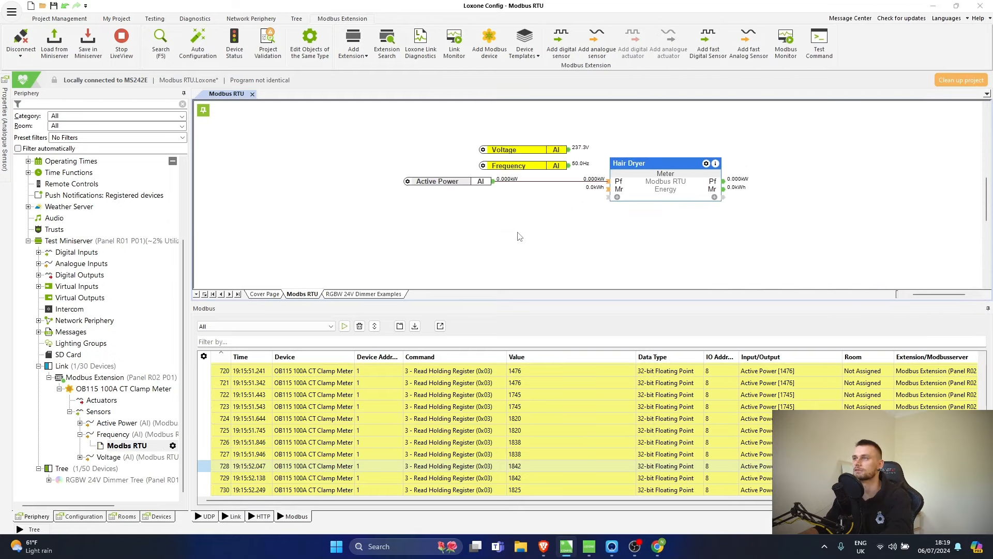
{"action": "scroll", "coordinate": [520, 237], "scroll_direction": "up", "scroll_amount": 3}
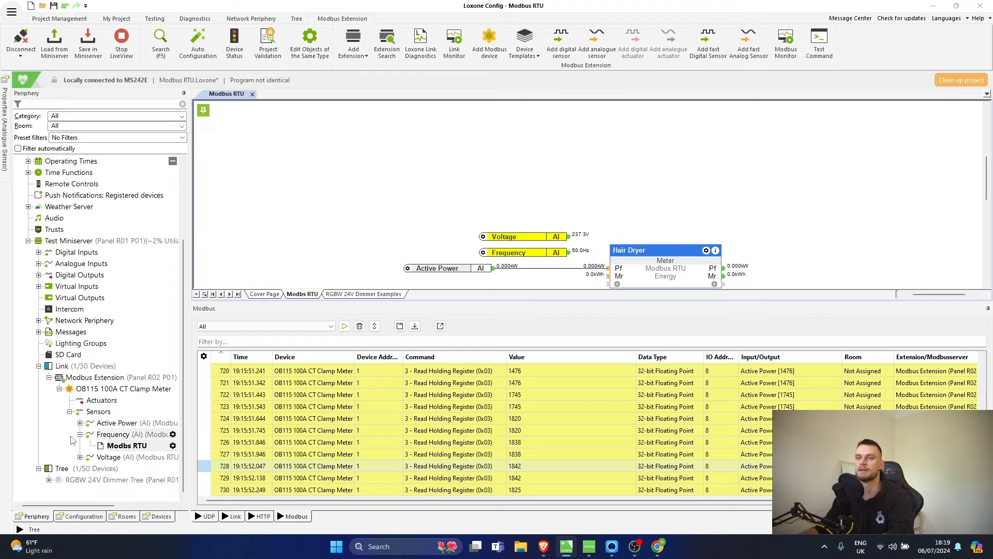
{"action": "scroll", "coordinate": [72, 440], "scroll_direction": "up", "scroll_amount": 1}
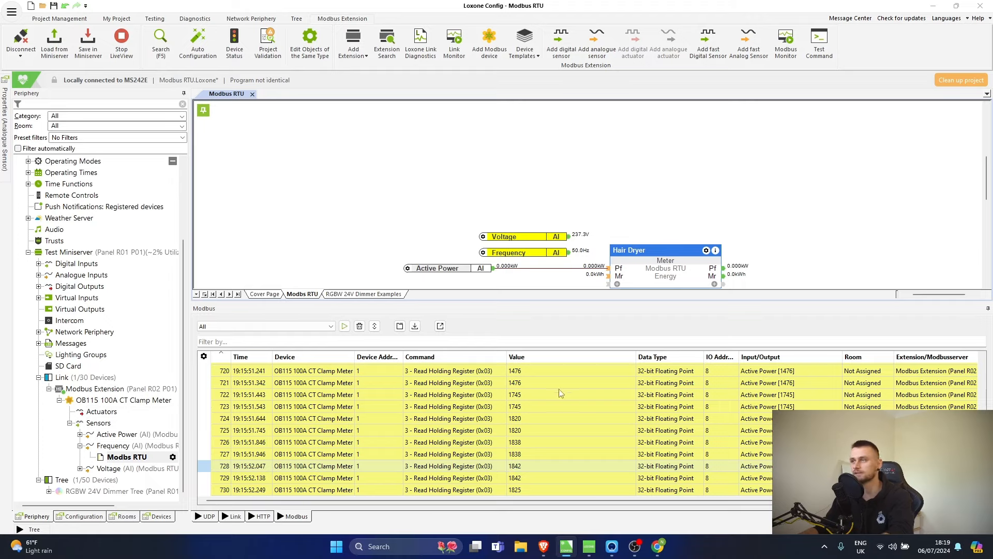
{"action": "left_click", "coordinate": [657, 546]}
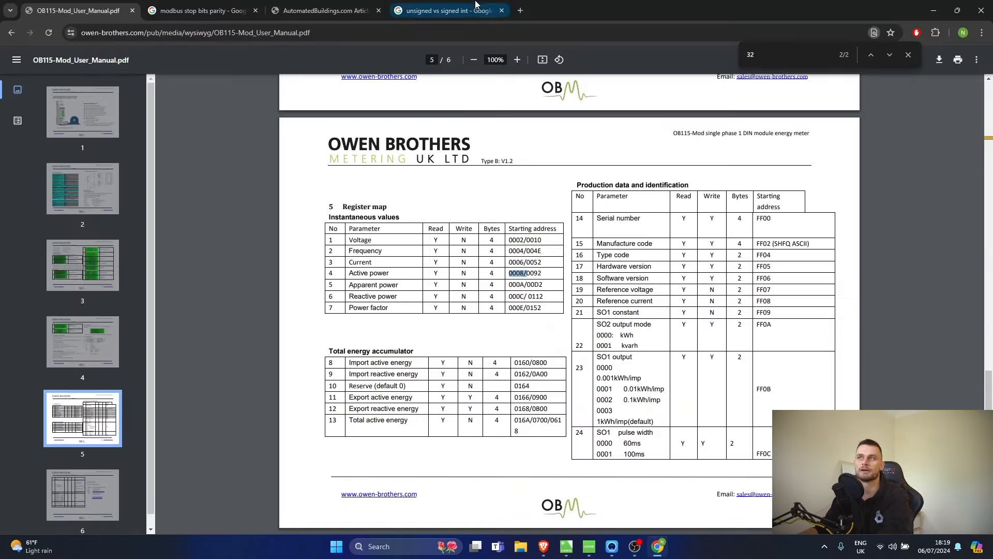
{"action": "key", "text": "alt+Tab"}
{"action": "left_click", "coordinate": [110, 400]}
{"action": "right_click", "coordinate": [110, 400]}
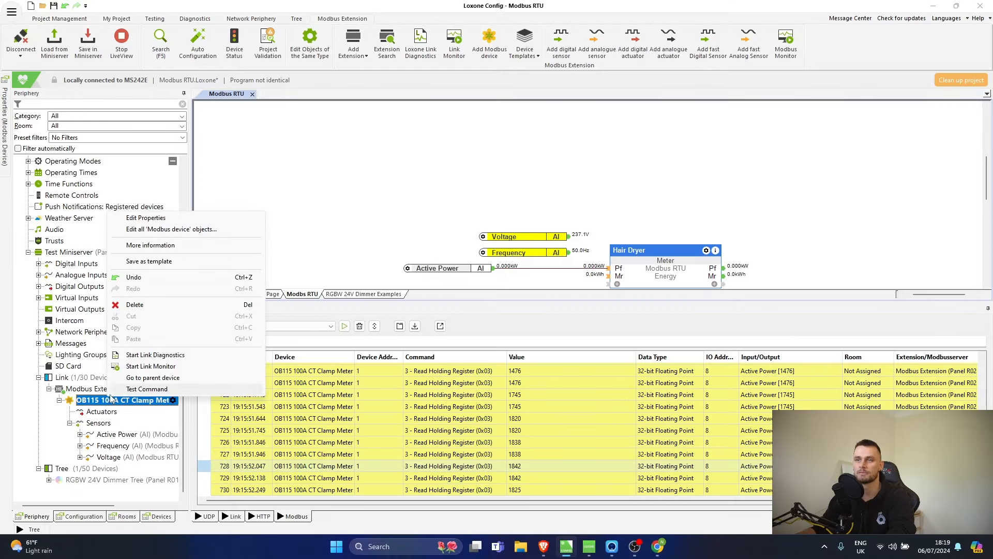
{"action": "left_click", "coordinate": [136, 265]}
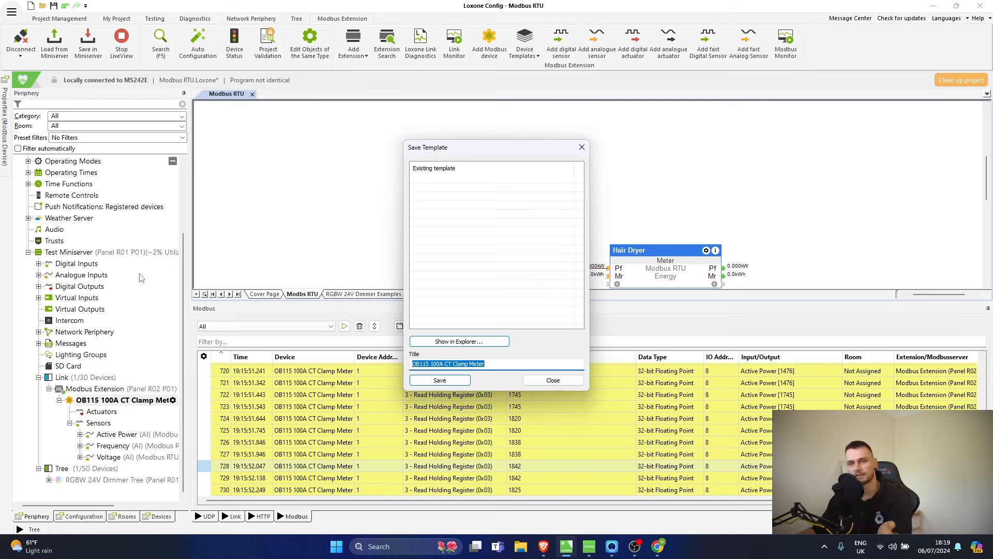
{"action": "left_click", "coordinate": [536, 379]}
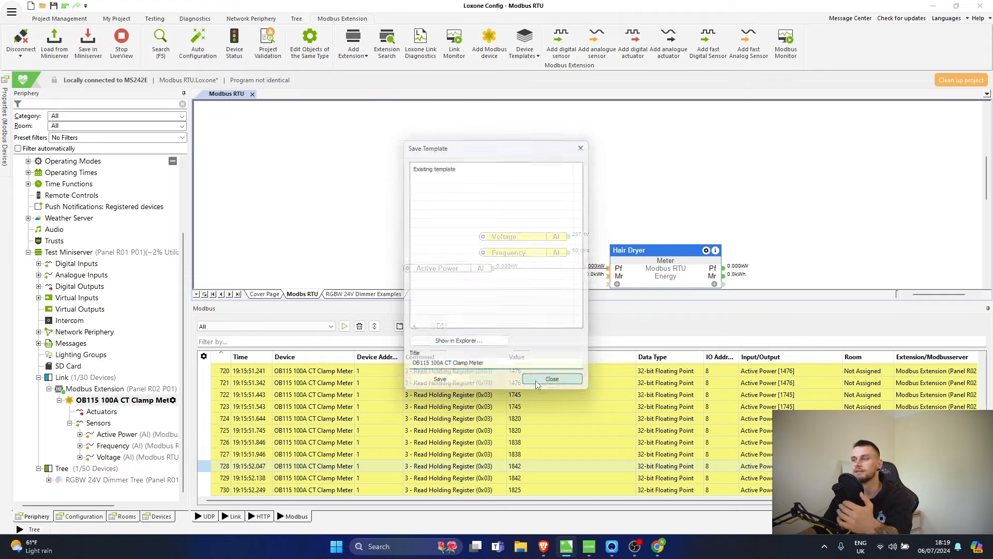
- Switch to Chrome and look through the device templates on the Loxone Library website
{"action": "left_click", "coordinate": [657, 546]}
{"action": "scroll", "coordinate": [592, 266], "scroll_direction": "down", "scroll_amount": 15}
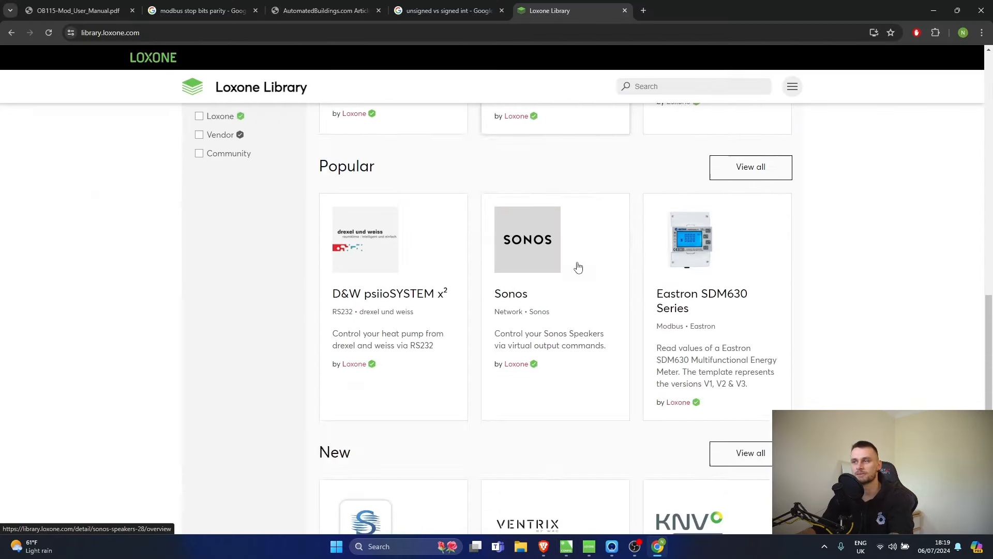
{"action": "scroll", "coordinate": [576, 267], "scroll_direction": "up", "scroll_amount": 15}
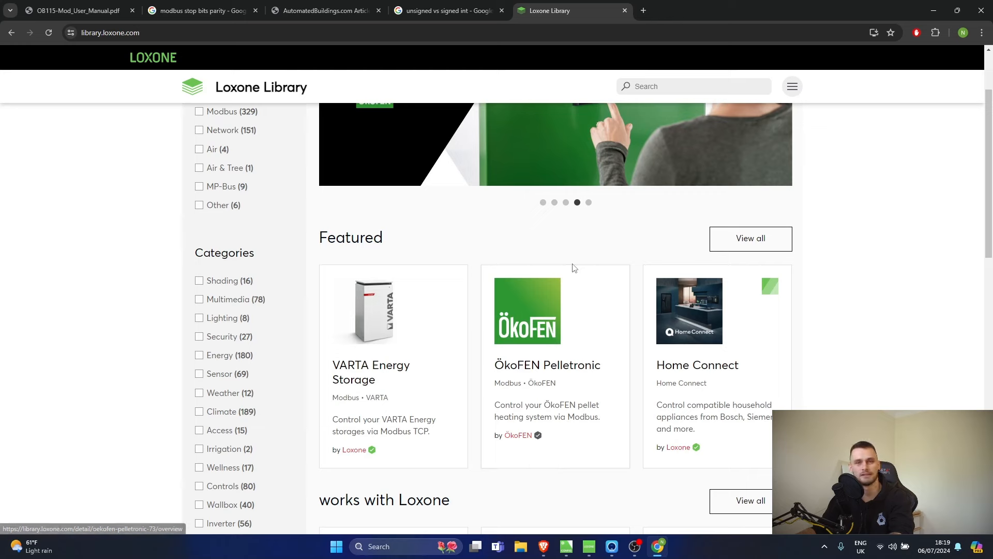